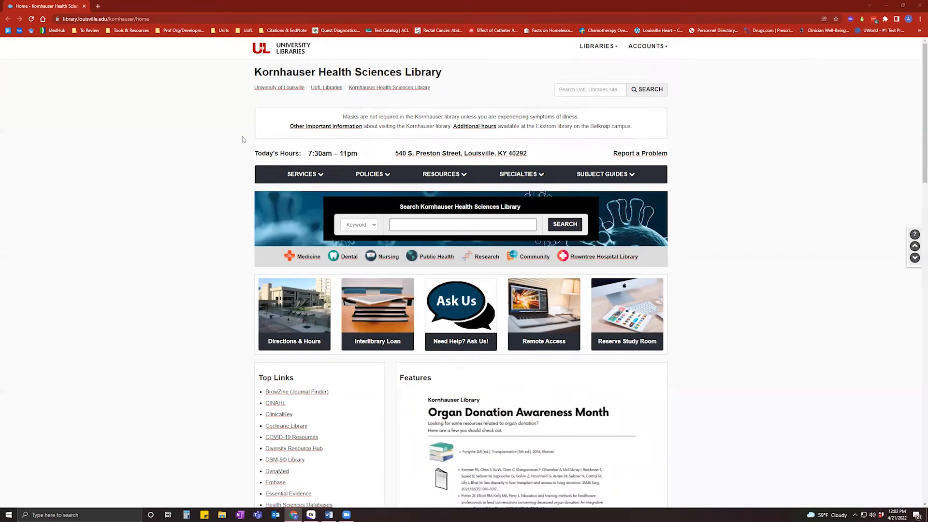
Go through Services to EndNote Training and show the Download EndNote Desktop page.
{"action": "left_click", "coordinate": [303, 177]}
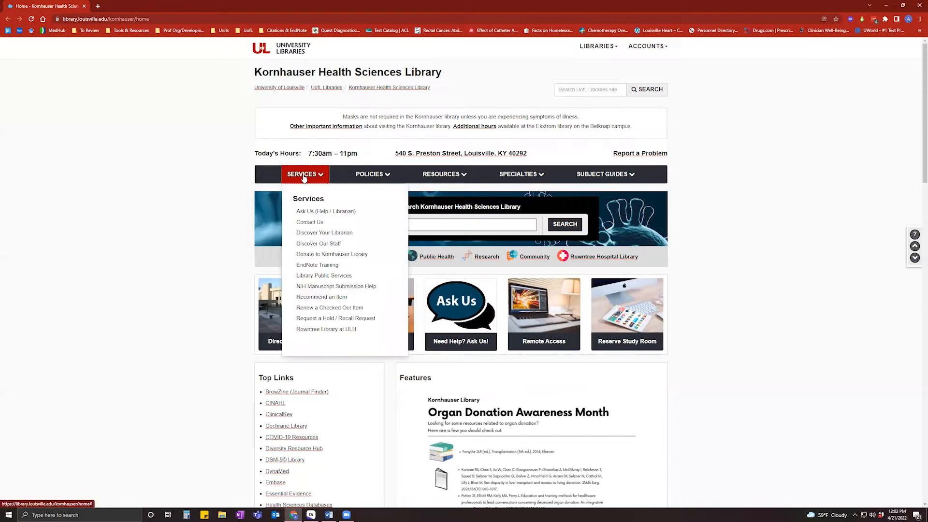
{"action": "left_click", "coordinate": [345, 267]}
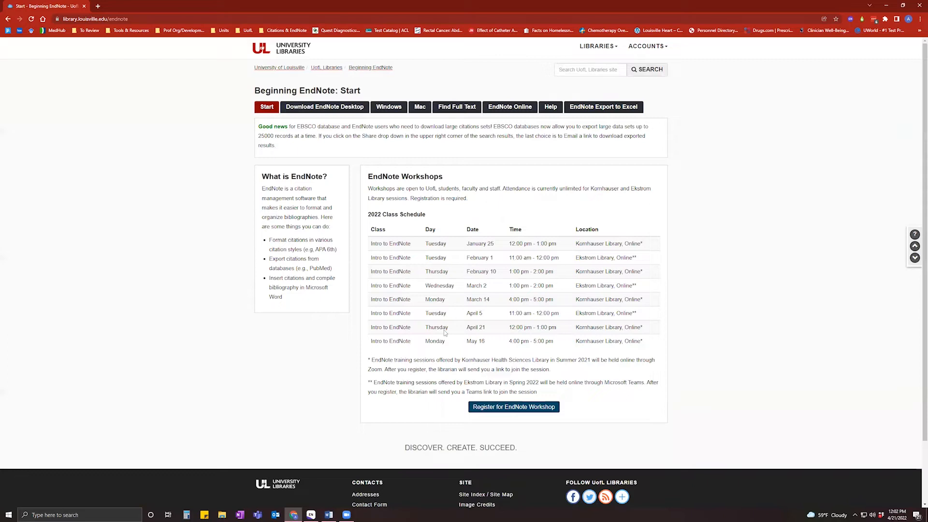
{"action": "left_click", "coordinate": [337, 108]}
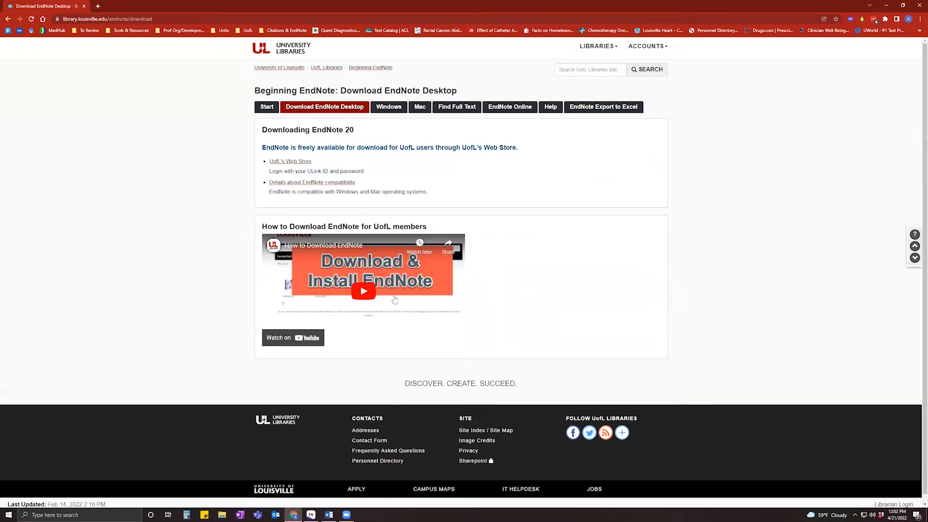
Open the university's OnTheHub web store and bring up the EndNote 20 product page.
{"action": "left_click", "coordinate": [307, 164], "text": "ctrl"}
{"action": "left_click", "coordinate": [124, 7]}
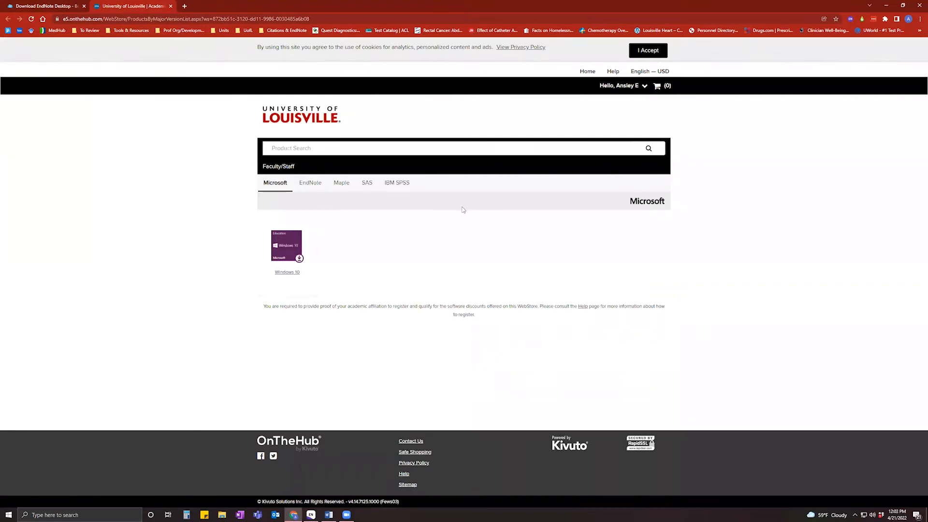
{"action": "left_click", "coordinate": [319, 185]}
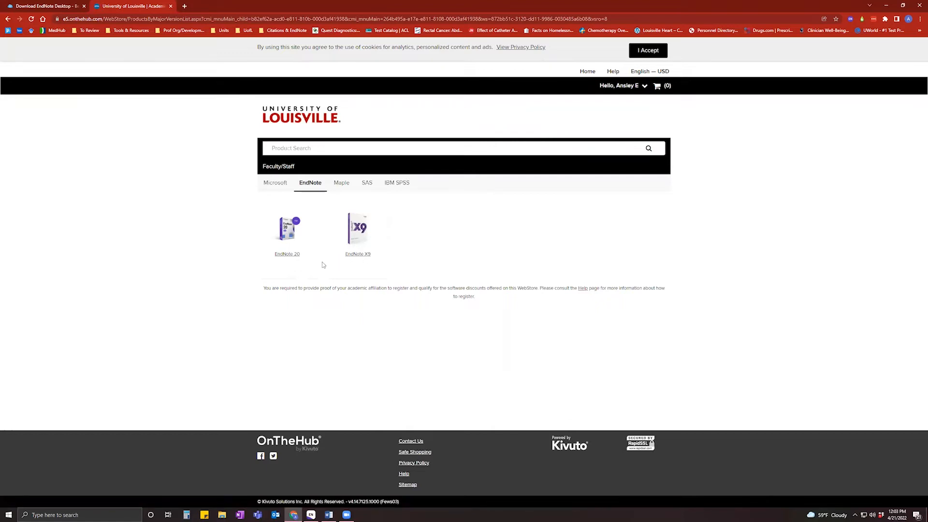
{"action": "left_click", "coordinate": [289, 259]}
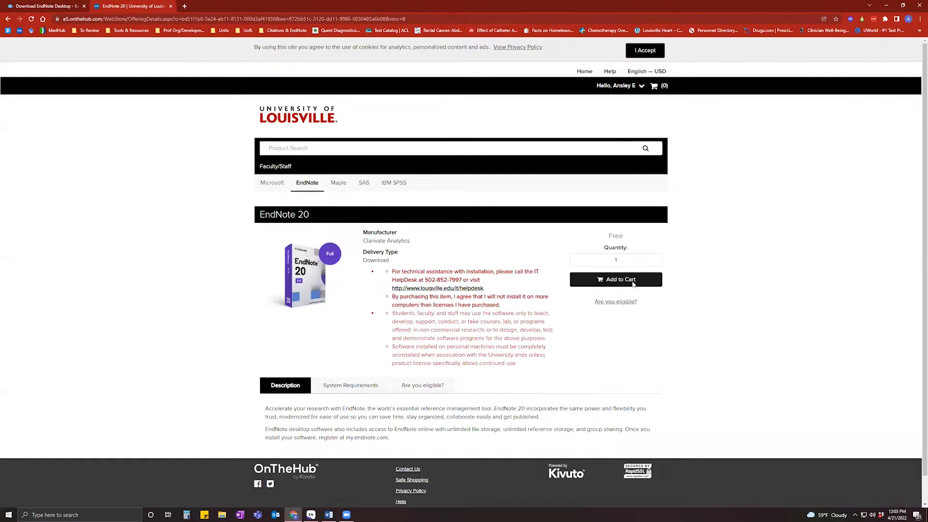
Add EndNote 20 to the cart, check out, pass the reCAPTCHA and place the order.
{"action": "left_click", "coordinate": [632, 284]}
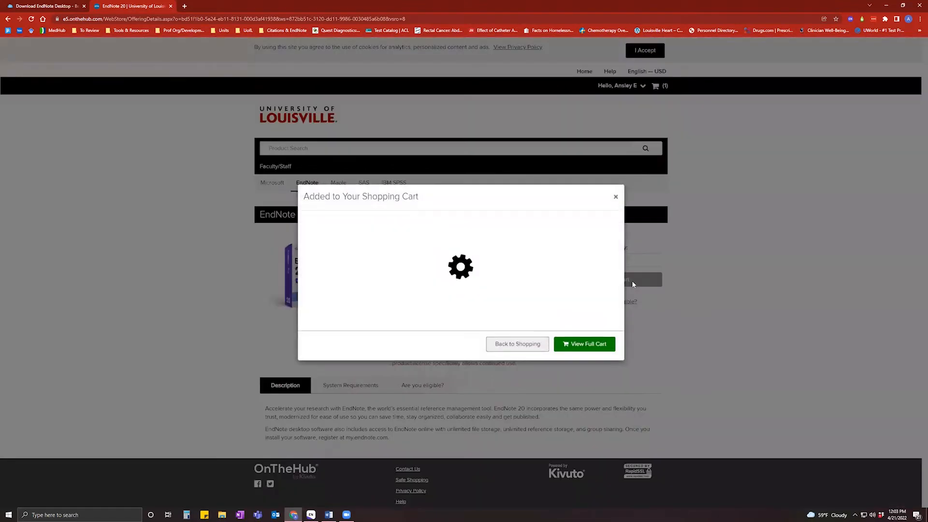
{"action": "left_click", "coordinate": [604, 304]}
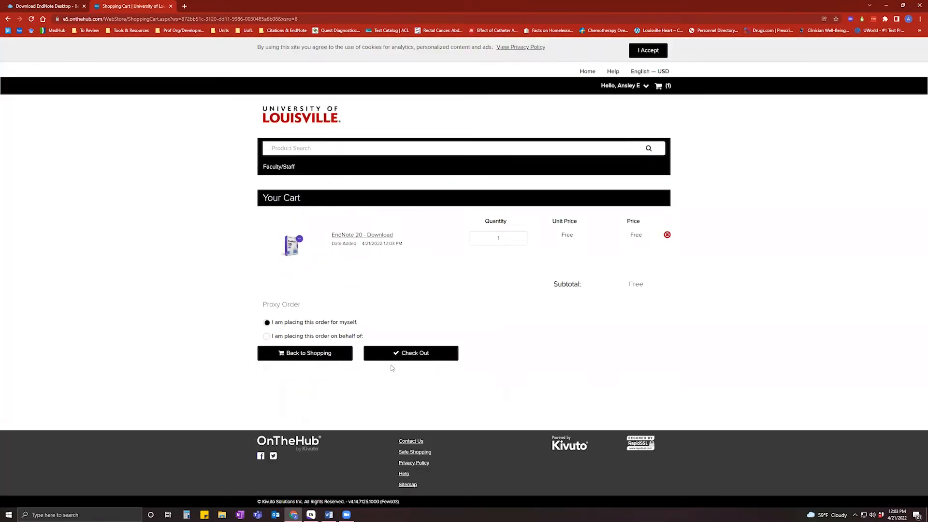
{"action": "left_click", "coordinate": [394, 354]}
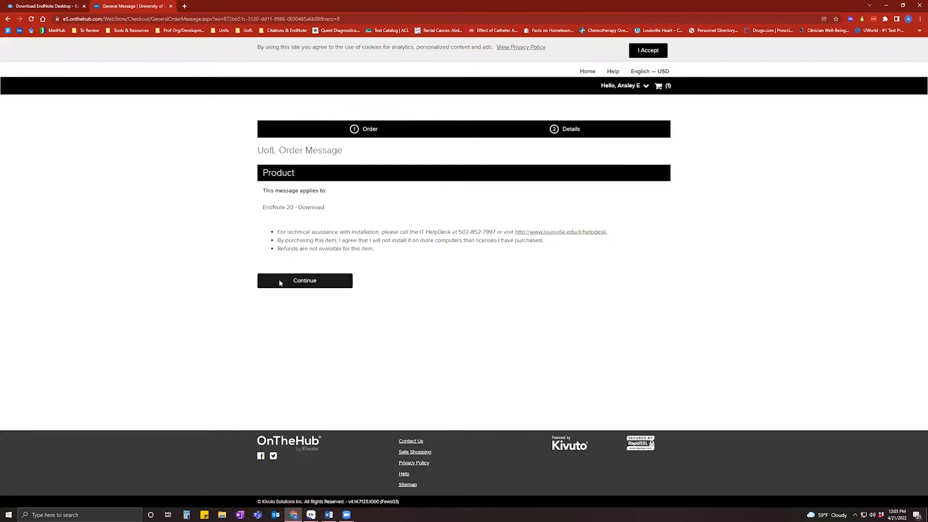
{"action": "left_click", "coordinate": [289, 286]}
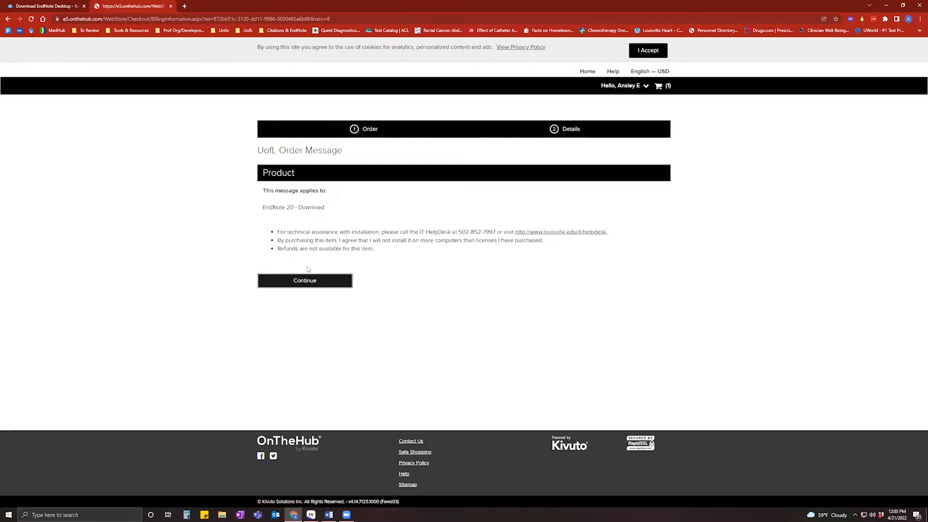
{"action": "scroll", "coordinate": [312, 264], "scroll_direction": "down", "scroll_amount": 3}
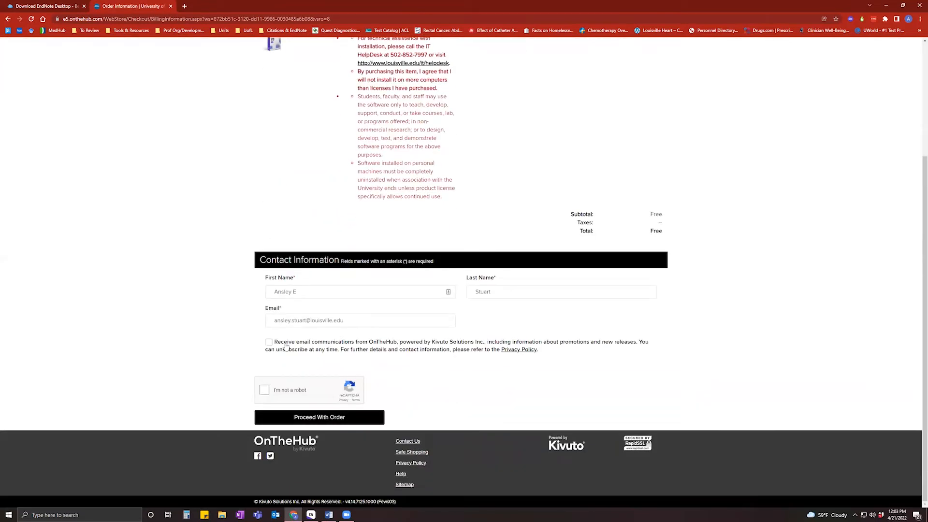
{"action": "left_click", "coordinate": [264, 389]}
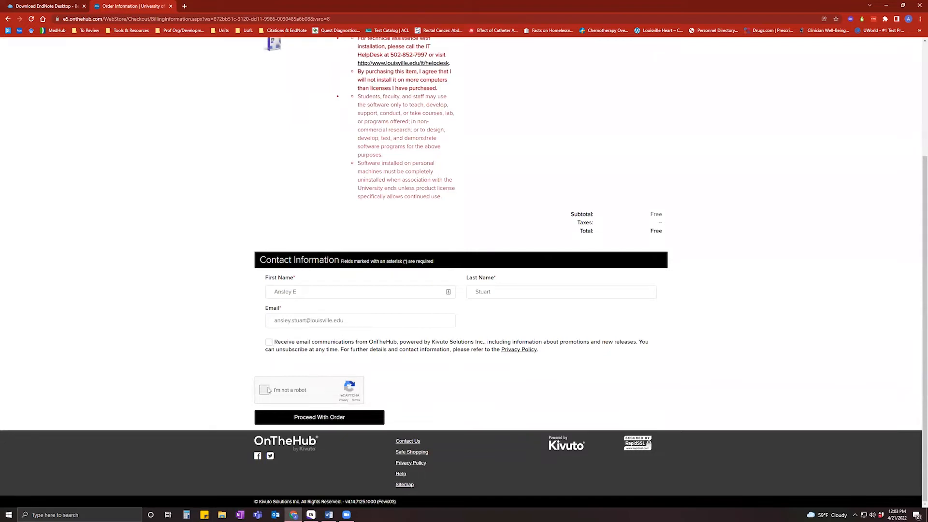
{"action": "left_click", "coordinate": [334, 417]}
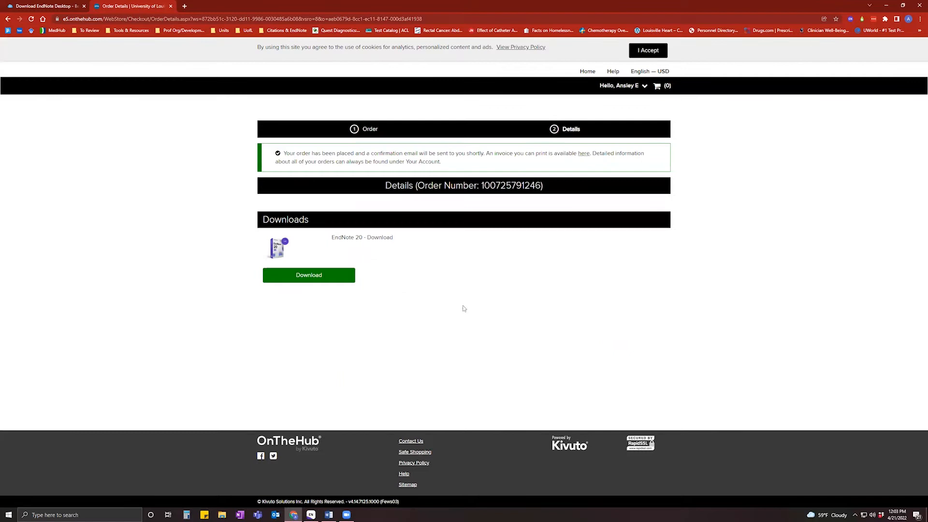
Open the EndNote 20 Windows and Mac downloads, then return to the library's EndNote tab.
{"action": "left_click", "coordinate": [296, 278]}
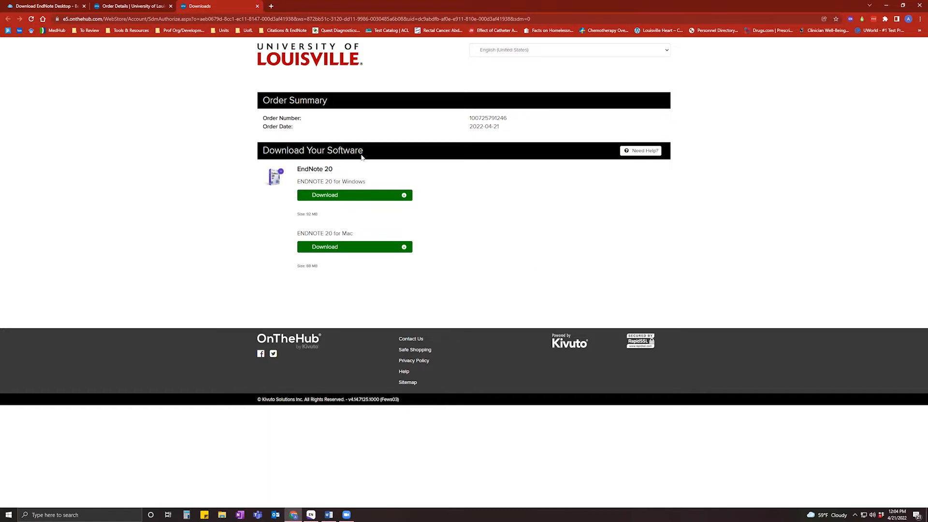
{"action": "left_click", "coordinate": [17, 9]}
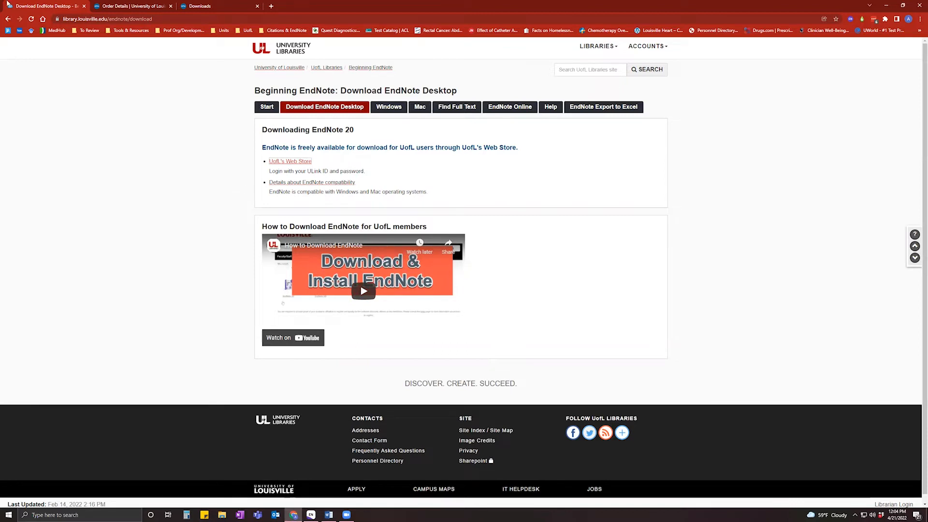
Close the Order Details and Downloads tabs and go back to the Kornhauser home page.
{"action": "left_click", "coordinate": [8, 19]}
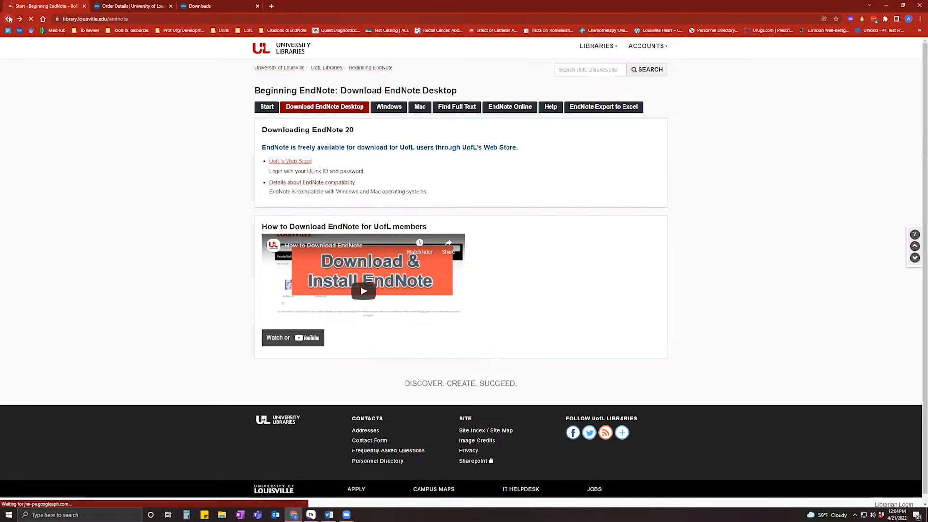
{"action": "left_click", "coordinate": [172, 7]}
{"action": "left_click", "coordinate": [171, 7]}
{"action": "left_click", "coordinate": [7, 20]}
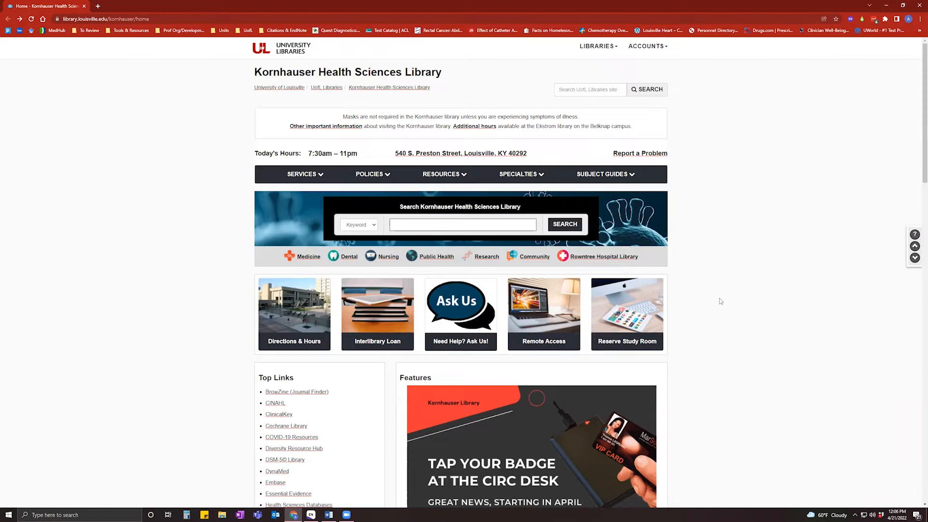
Glance at the Resources list, then bring up and maximize the EndNote 20 library window.
{"action": "left_click", "coordinate": [438, 175]}
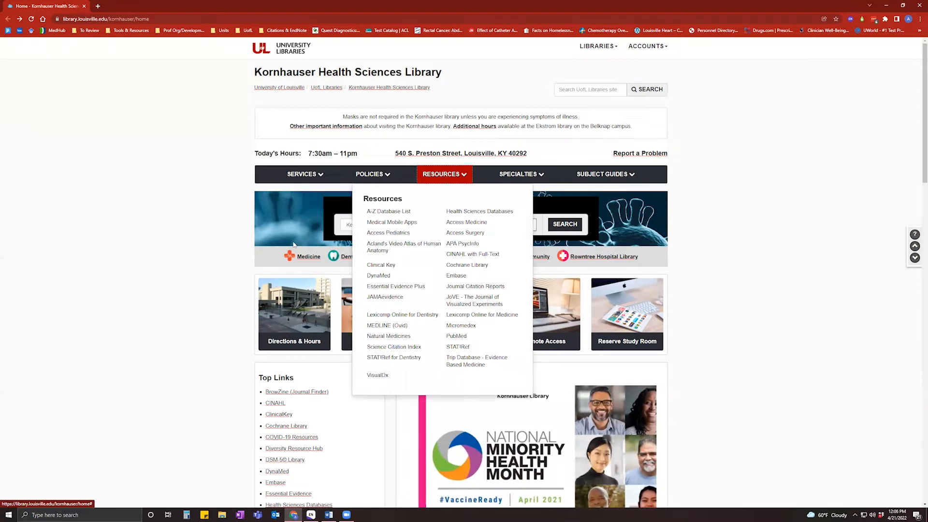
{"action": "left_click", "coordinate": [218, 487]}
{"action": "left_click", "coordinate": [308, 514]}
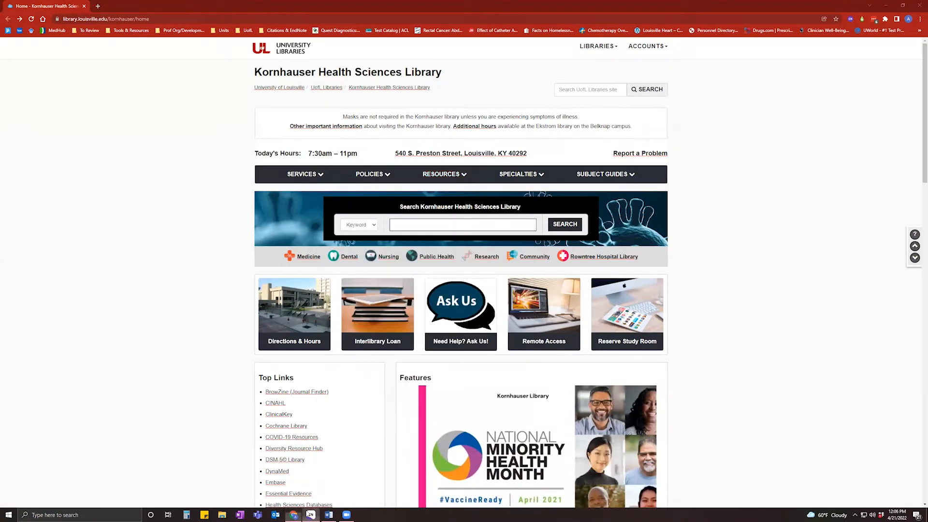
{"action": "left_click", "coordinate": [745, 179]}
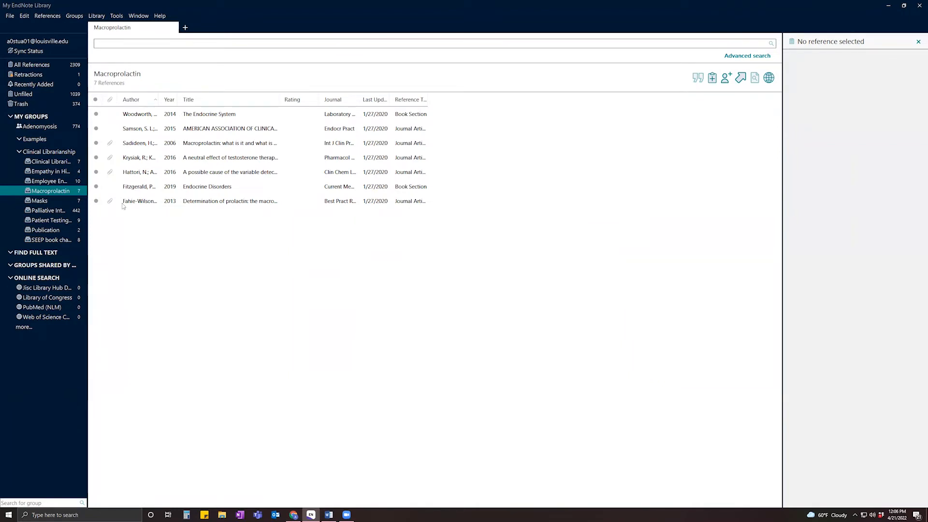
Show all 2,309 references and view the summary of the uterine pseudoaneurysm case report.
{"action": "left_click", "coordinate": [32, 66]}
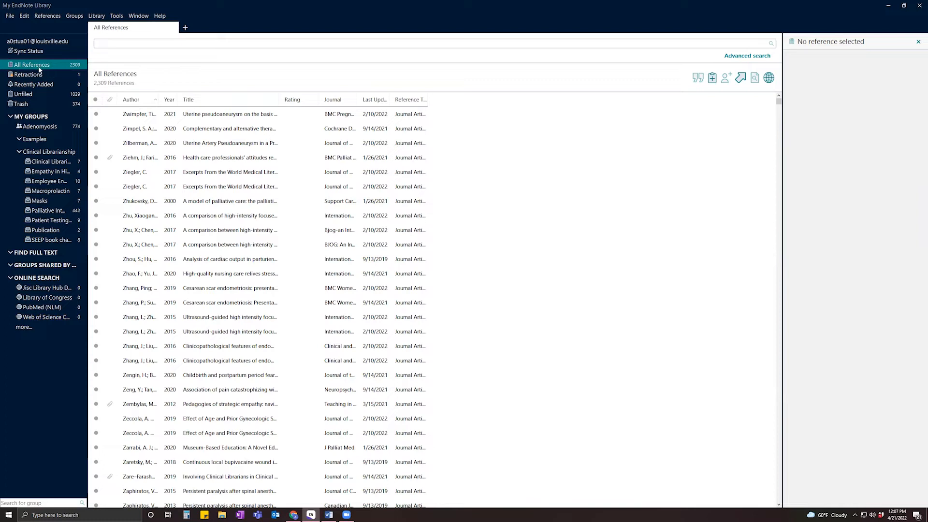
{"action": "left_click", "coordinate": [132, 116]}
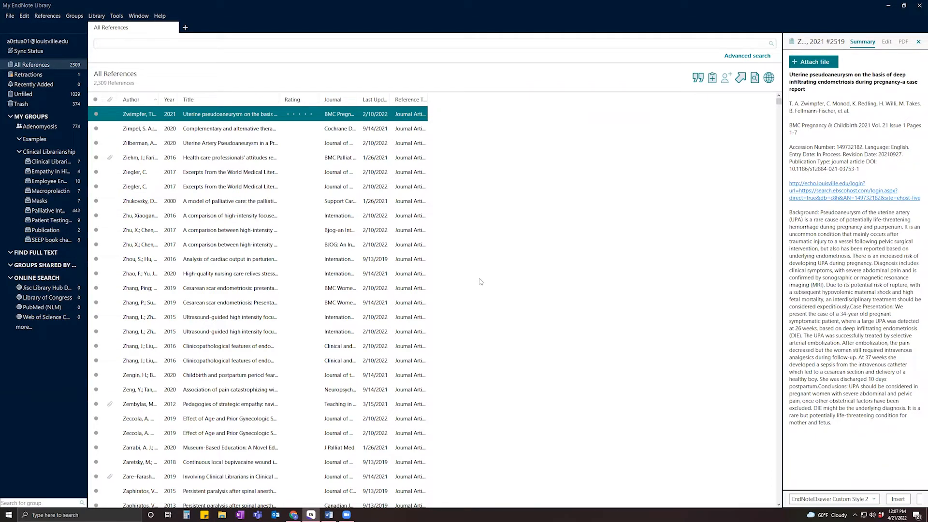
Start a new reference library and rename it from 'My EndNote Library' to 'April EndNote Library'.
{"action": "left_click", "coordinate": [11, 16]}
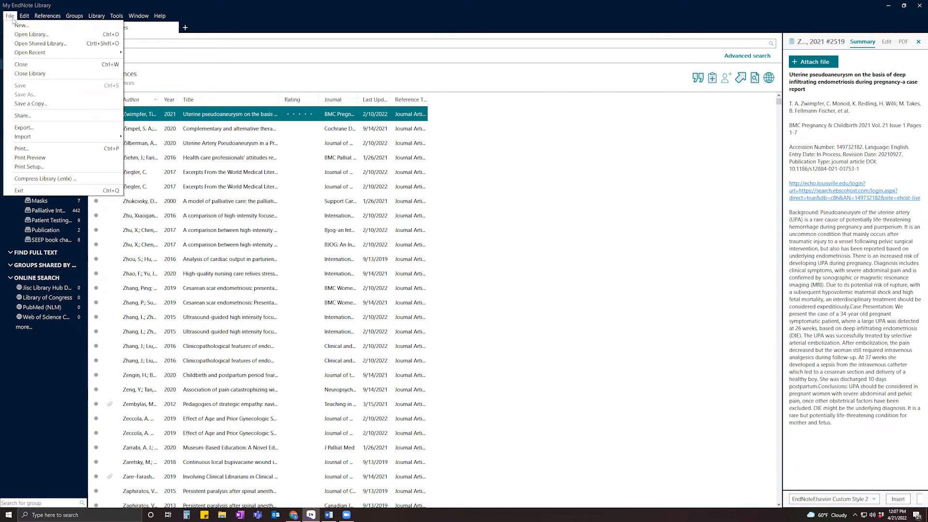
{"action": "left_click", "coordinate": [34, 26]}
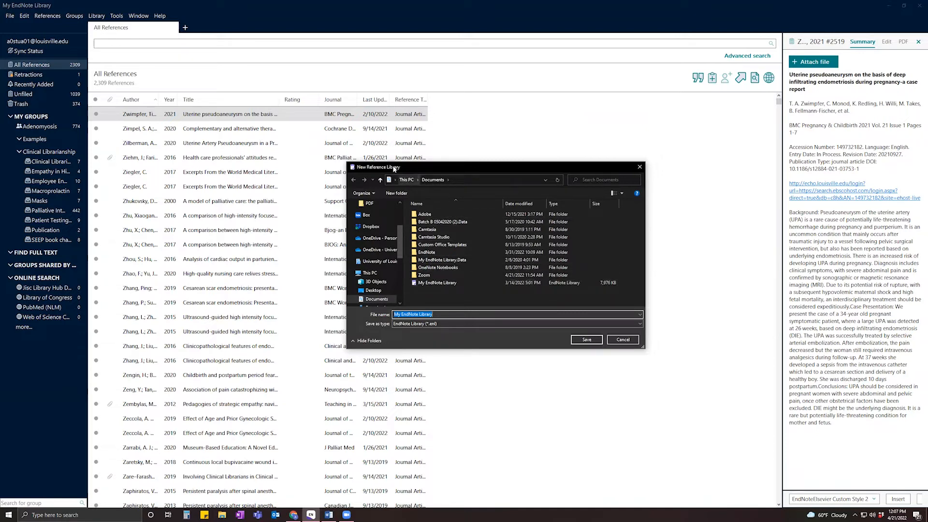
{"action": "left_click_drag", "start_coordinate": [406, 167], "coordinate": [389, 168]}
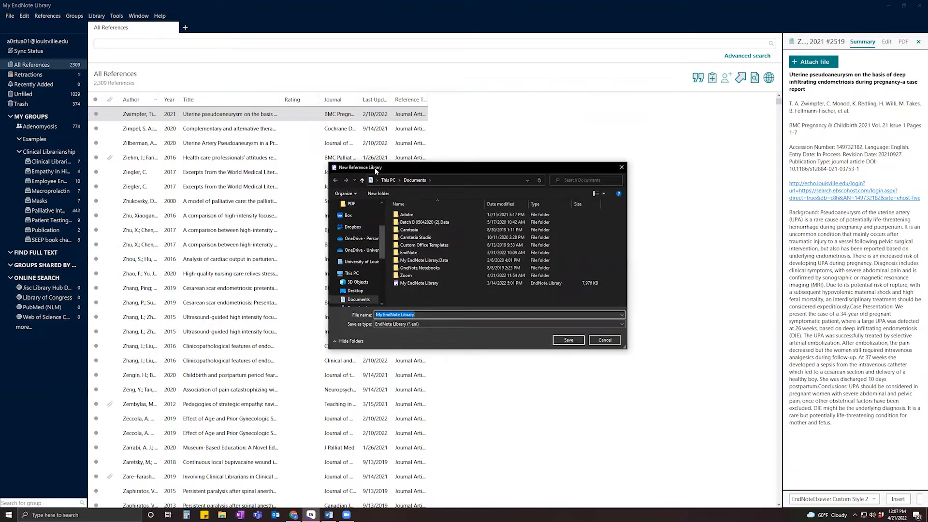
{"action": "left_click", "coordinate": [381, 314]}
{"action": "key", "text": "BackSpace"}
{"action": "key", "text": "BackSpace"}
{"action": "key", "text": "BackSpace"}
{"action": "type", "text": "April"}
Save the April EndNote Library, minimize the old library, and maximize the new one.
{"action": "left_click", "coordinate": [569, 343]}
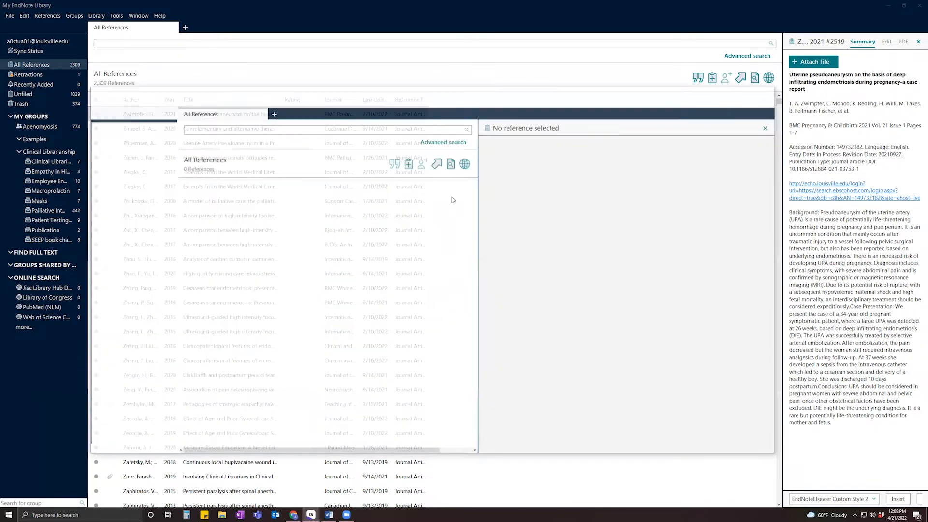
{"action": "left_click", "coordinate": [888, 5]}
{"action": "left_click", "coordinate": [753, 91]}
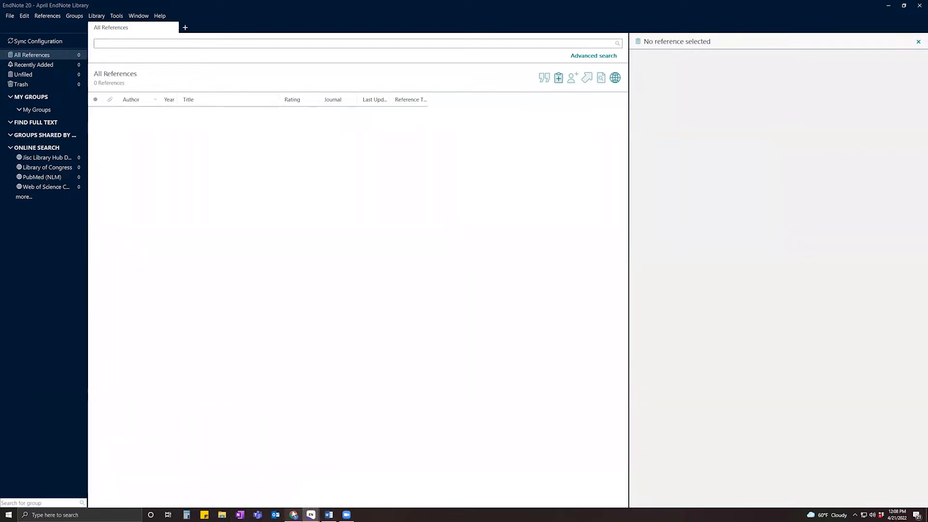
{"action": "mouse_move", "coordinate": [293, 514]}
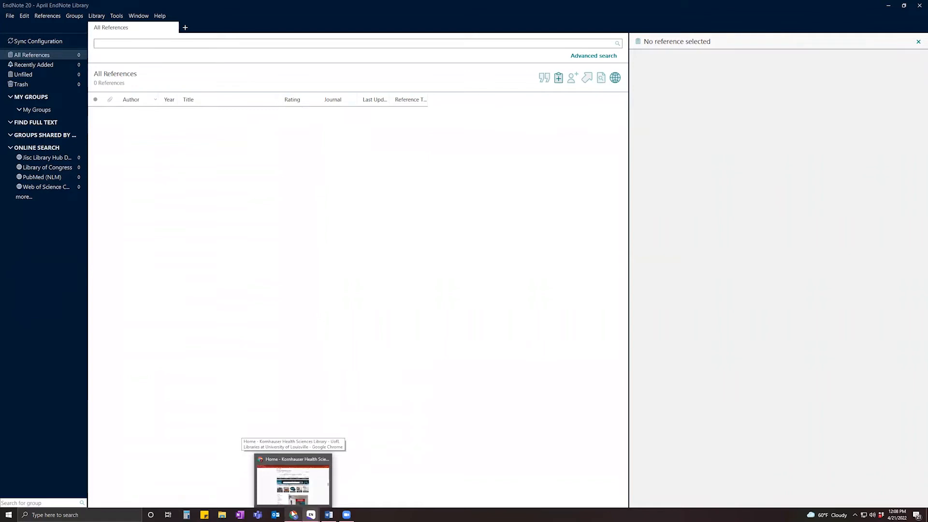
Open PubMed from the Kornhauser RESOURCES menu in a new Chrome tab and switch to it.
{"action": "left_click", "coordinate": [293, 514]}
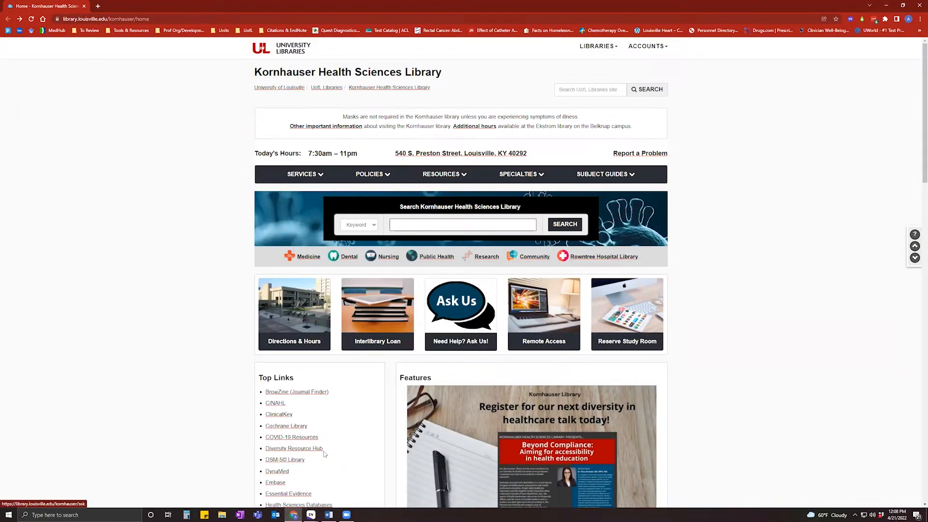
{"action": "mouse_move", "coordinate": [311, 515]}
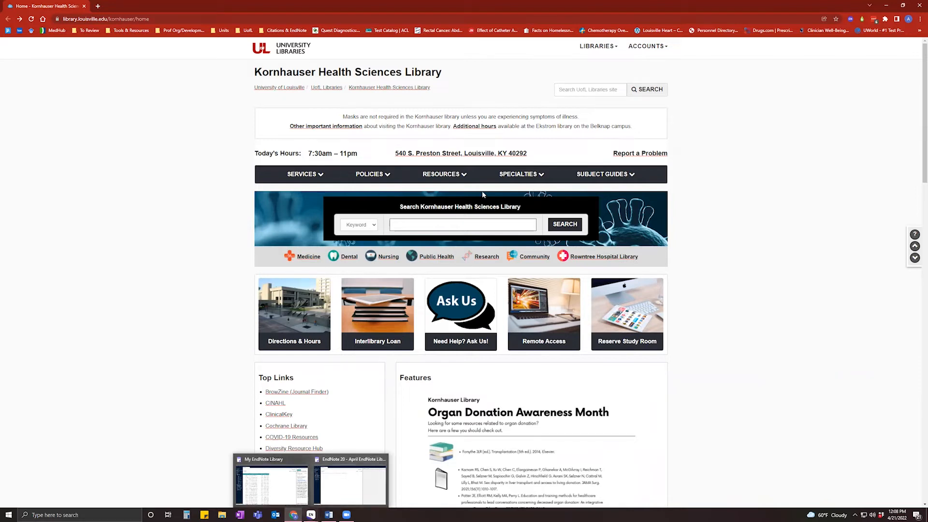
{"action": "left_click", "coordinate": [458, 177]}
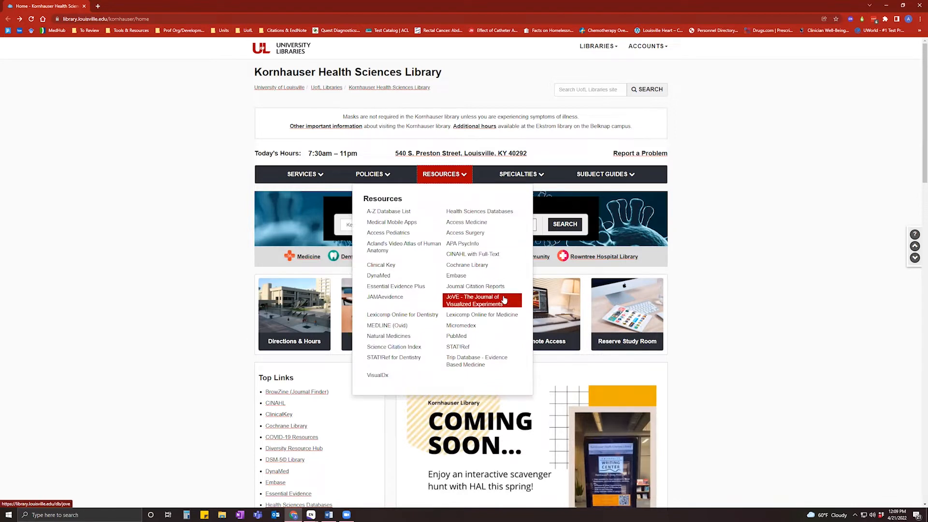
{"action": "middle_click", "coordinate": [463, 341]}
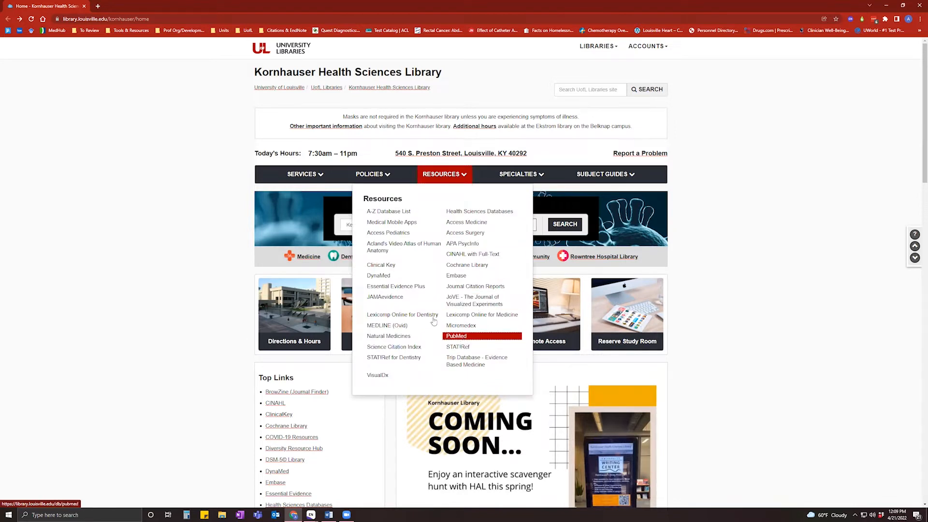
{"action": "left_click", "coordinate": [123, 4]}
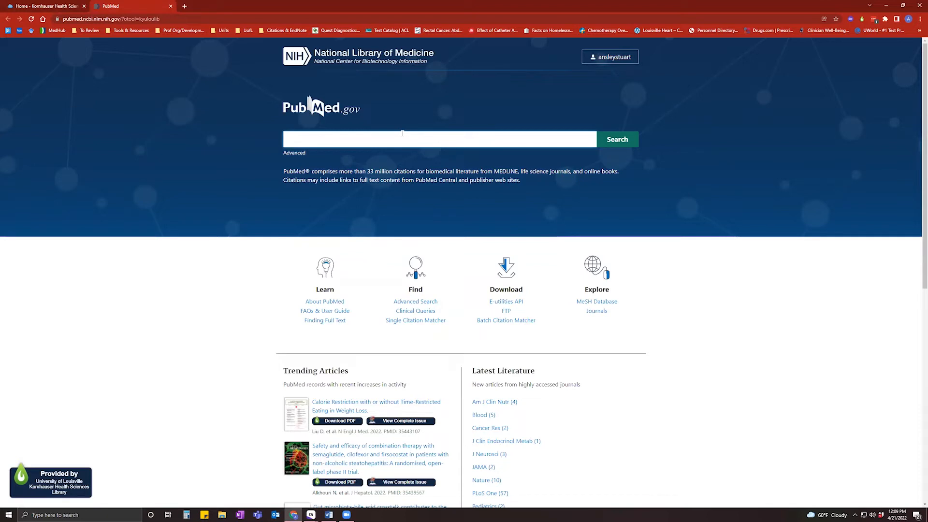
Search PubMed for 'lung cancer' and open 'Multiple primary lung cancer: A literature review'.
{"action": "type", "text": "lun"}
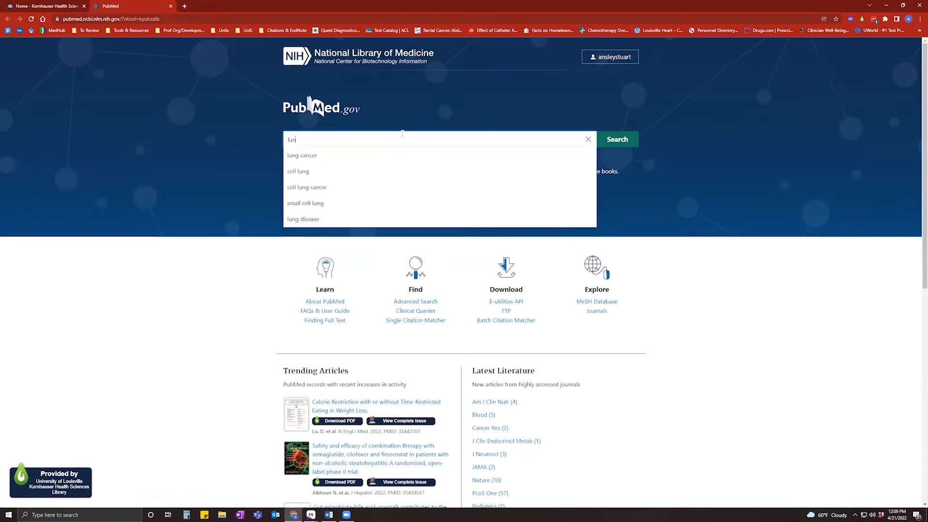
{"action": "left_click", "coordinate": [368, 155]}
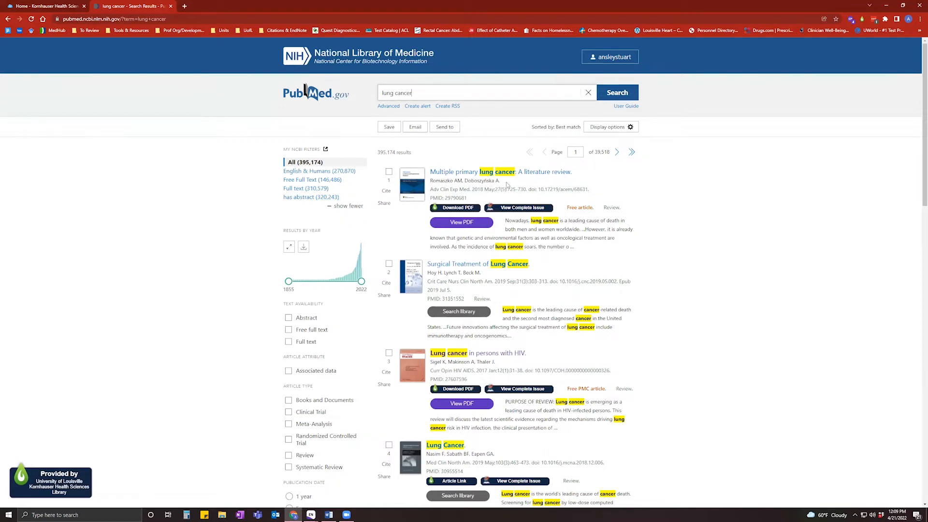
{"action": "left_click", "coordinate": [449, 175]}
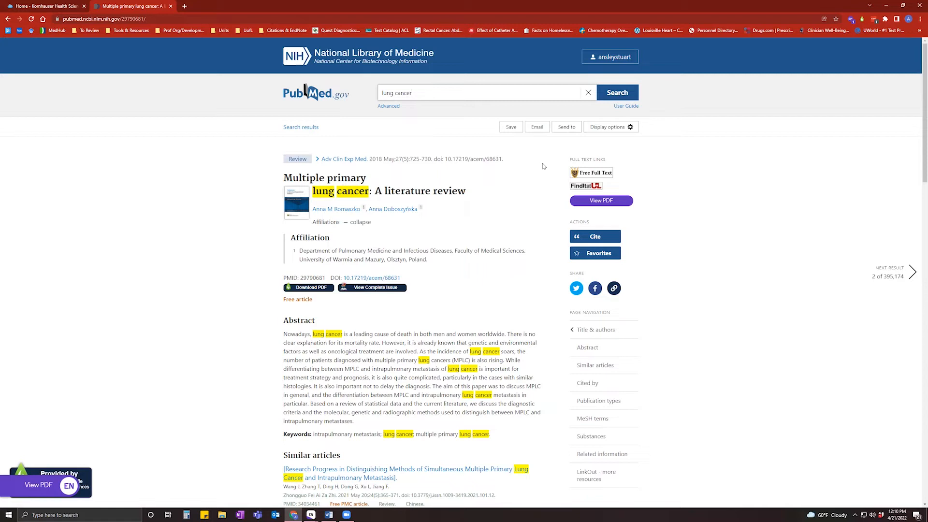
Export the review's PubMed citation for a citation manager as pubmed-29790681.nbib.
{"action": "left_click", "coordinate": [567, 128]}
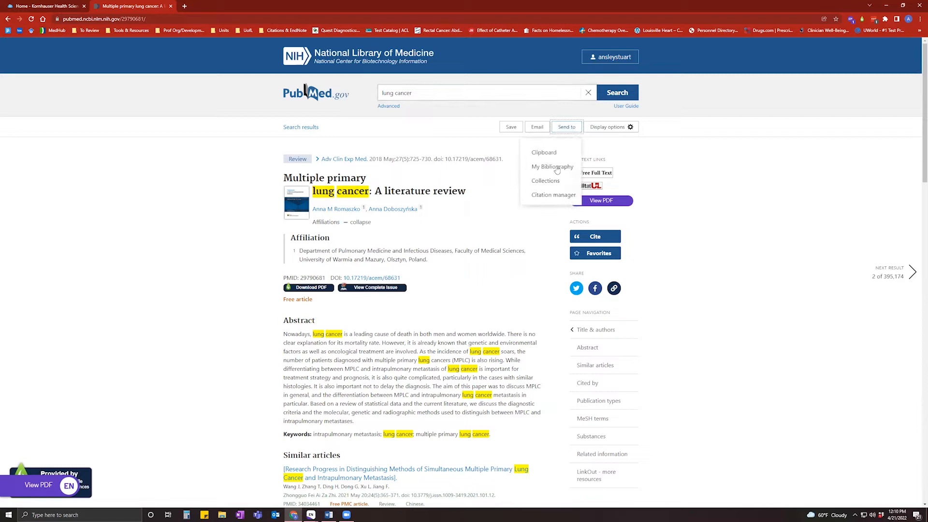
{"action": "left_click", "coordinate": [553, 195]}
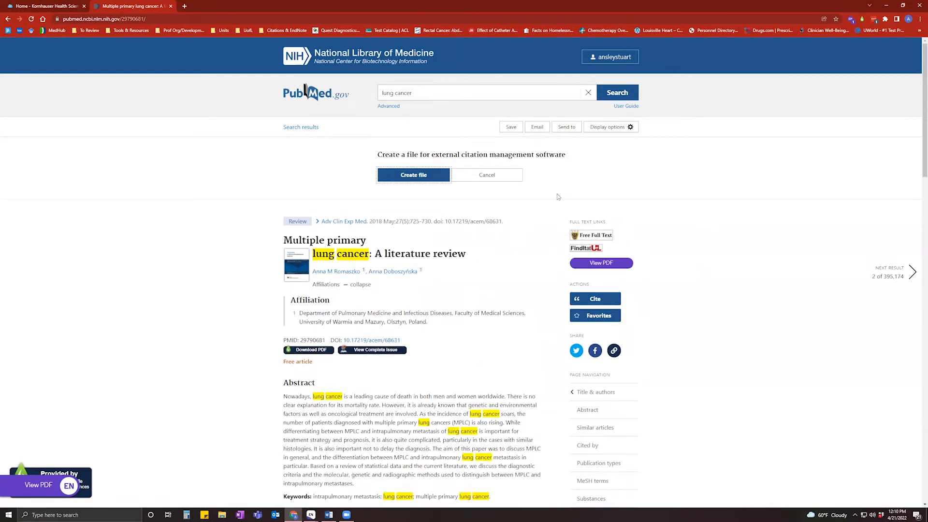
{"action": "left_click", "coordinate": [433, 181]}
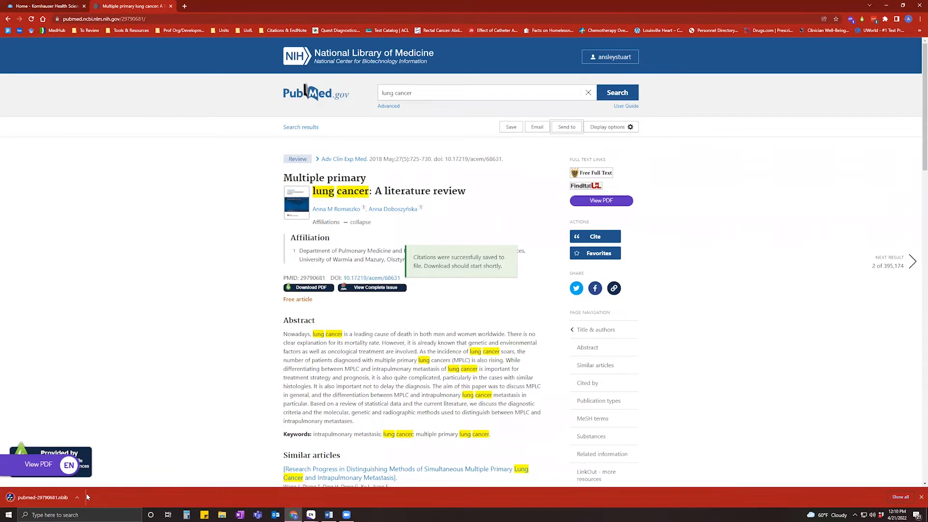
Import pubmed-29790681.nbib into the April EndNote library, then return to PubMed's lung cancer results.
{"action": "left_click", "coordinate": [41, 498]}
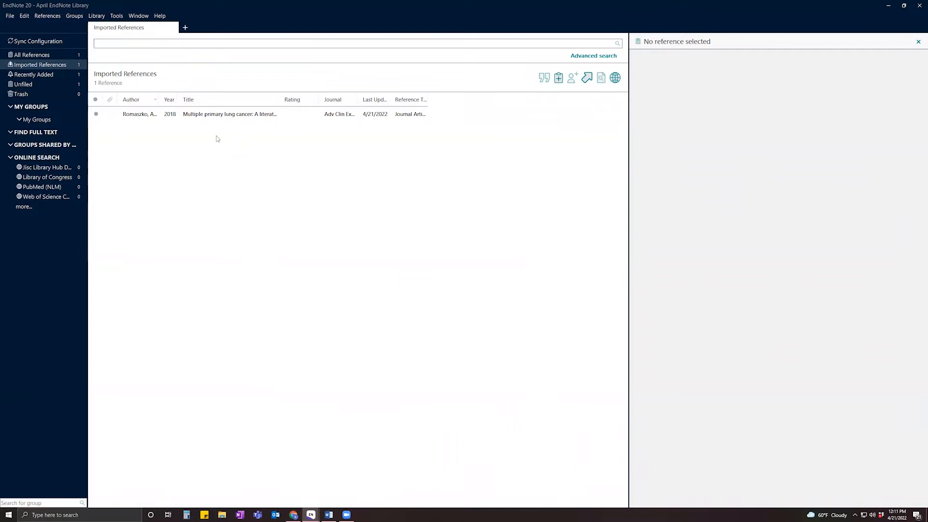
{"action": "left_click", "coordinate": [292, 514]}
{"action": "left_click", "coordinate": [7, 19]}
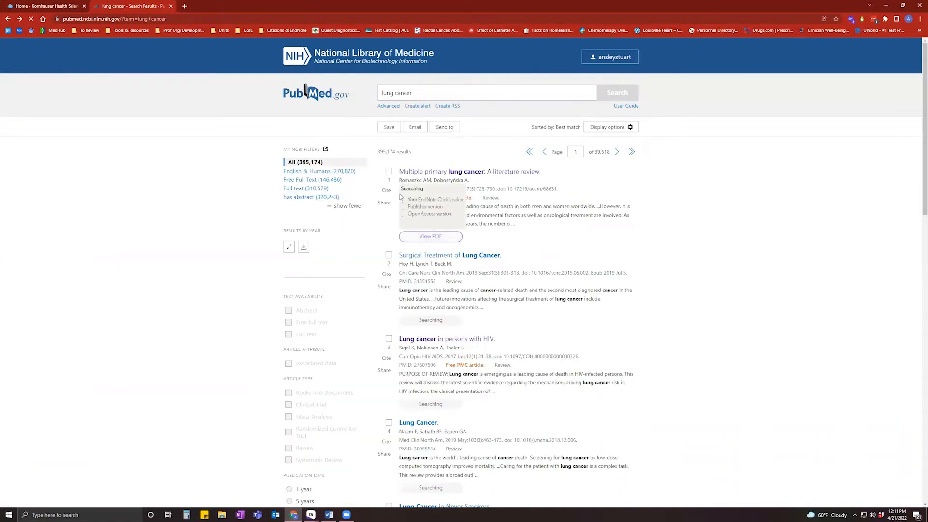
Select the first six lung cancer search results in PubMed.
{"action": "left_click", "coordinate": [389, 172]}
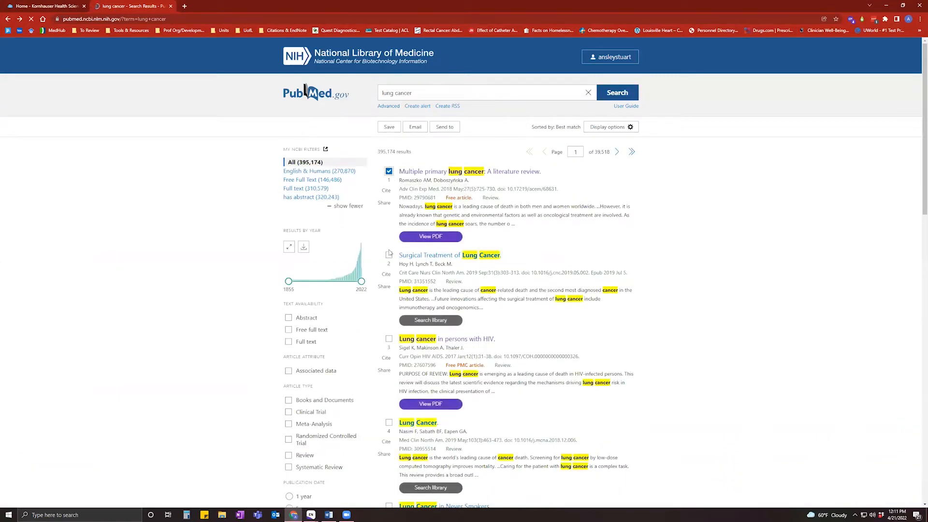
{"action": "left_click", "coordinate": [389, 255]}
{"action": "scroll", "coordinate": [393, 232], "scroll_direction": "down", "scroll_amount": 3}
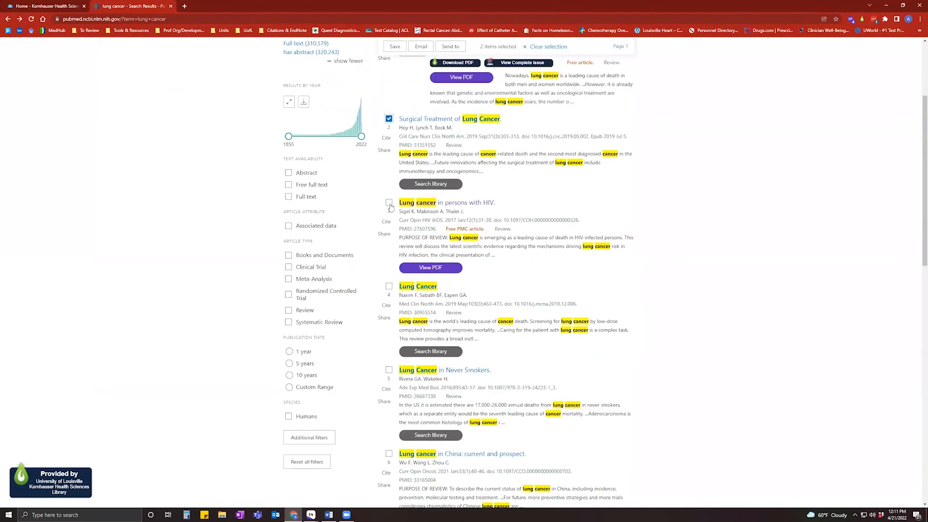
{"action": "left_click", "coordinate": [389, 208]}
{"action": "left_click", "coordinate": [389, 300]}
{"action": "left_click", "coordinate": [389, 391]}
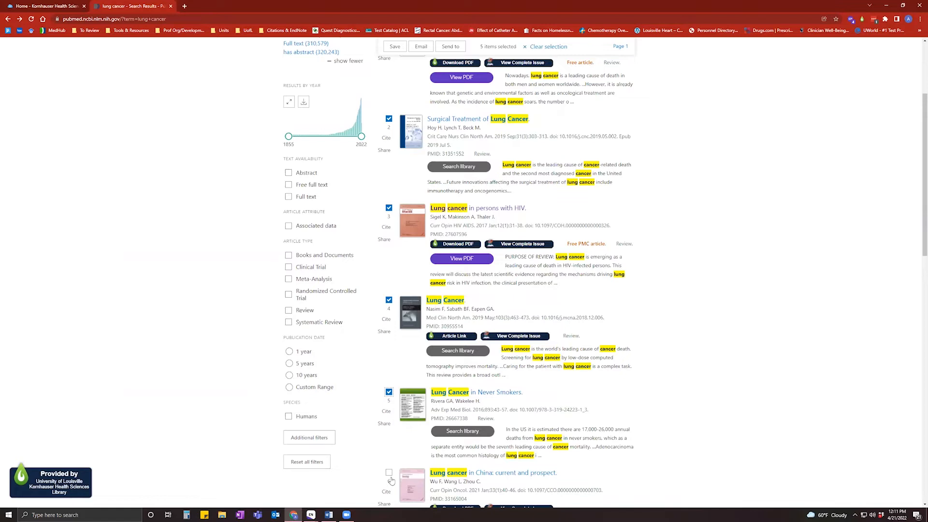
{"action": "left_click", "coordinate": [389, 473]}
{"action": "scroll", "coordinate": [674, 412], "scroll_direction": "up", "scroll_amount": 3}
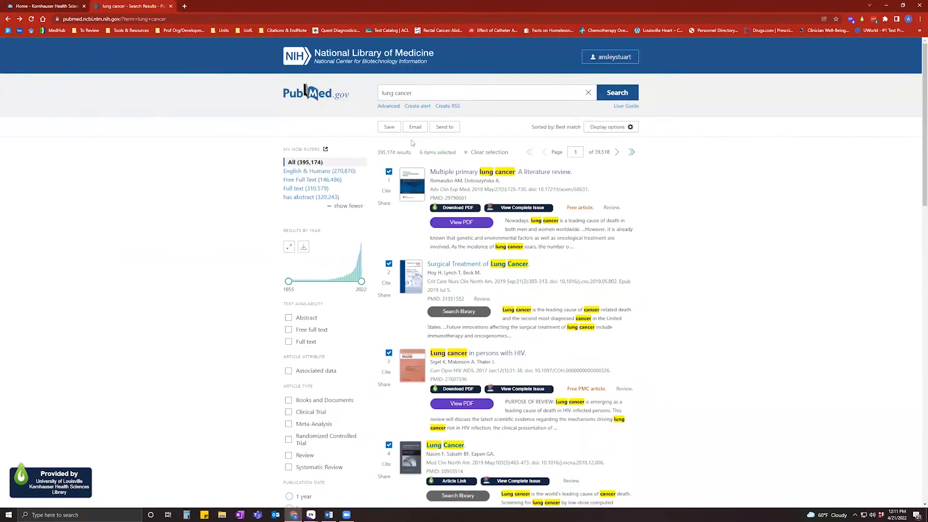
Export the six selected citations as pubmed-lungcancer-set.nbib and open it in EndNote.
{"action": "left_click", "coordinate": [448, 133]}
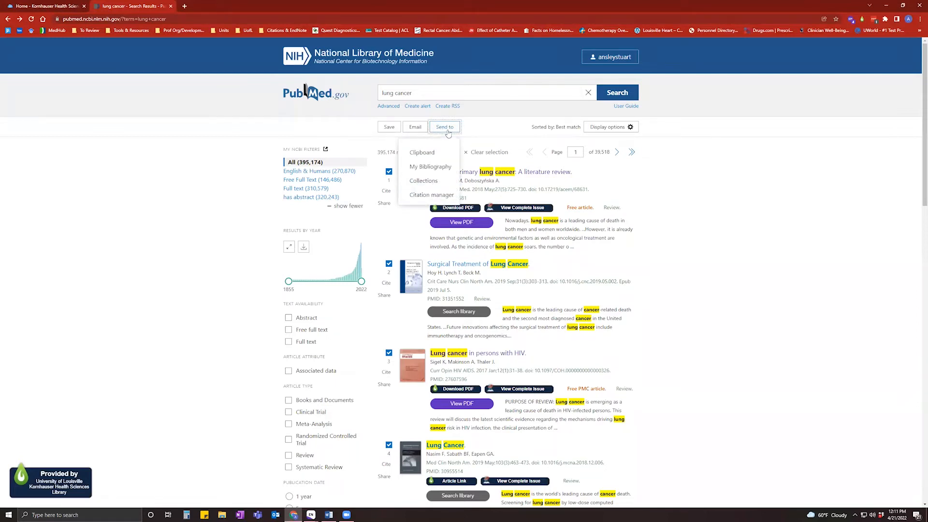
{"action": "left_click", "coordinate": [439, 195]}
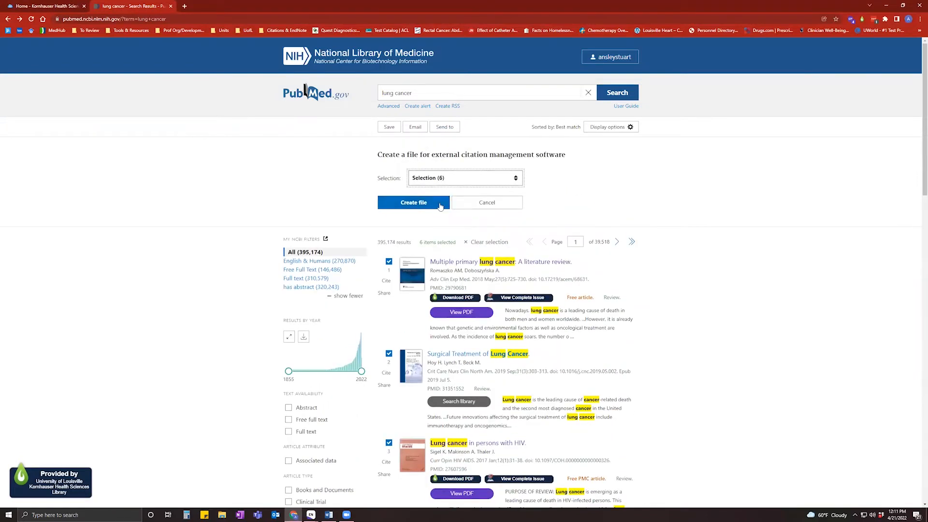
{"action": "left_click", "coordinate": [440, 206]}
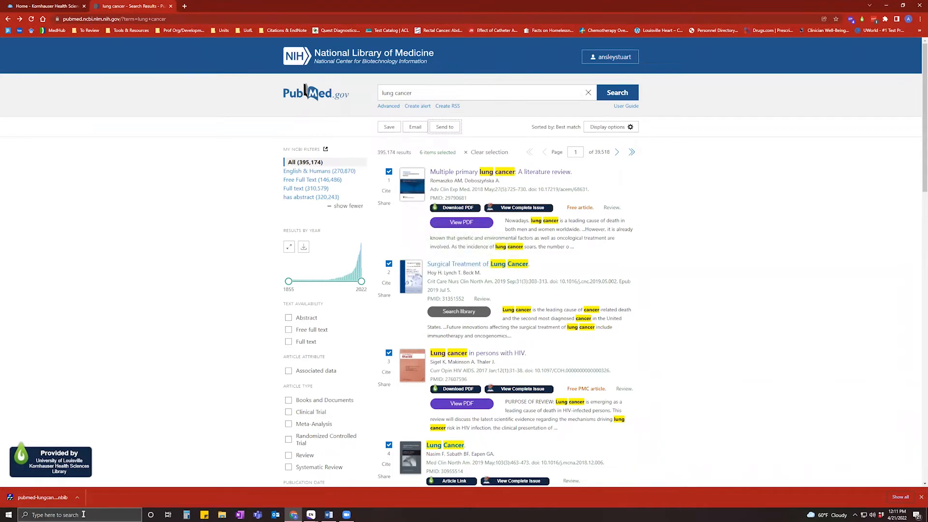
{"action": "left_click", "coordinate": [64, 498]}
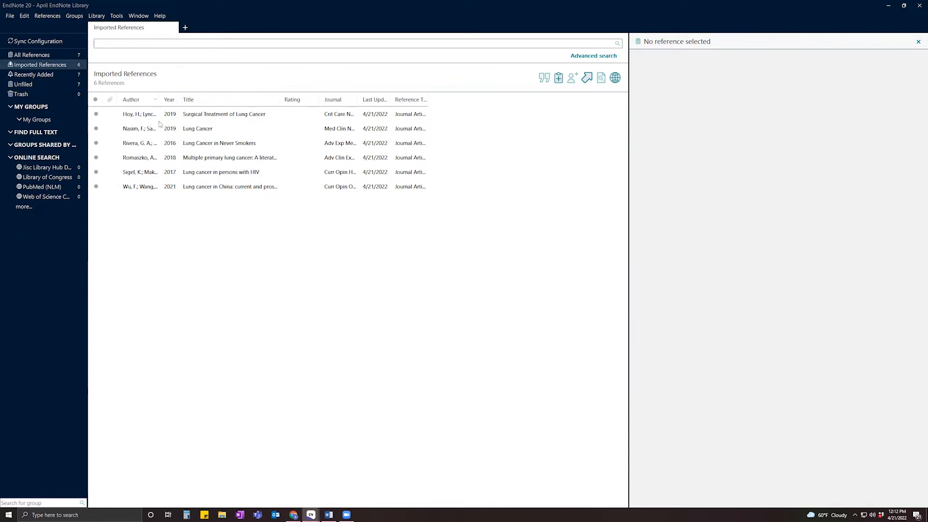
Review the All References and Imported References groups, then return to PubMed's lung cancer results.
{"action": "left_click", "coordinate": [64, 55]}
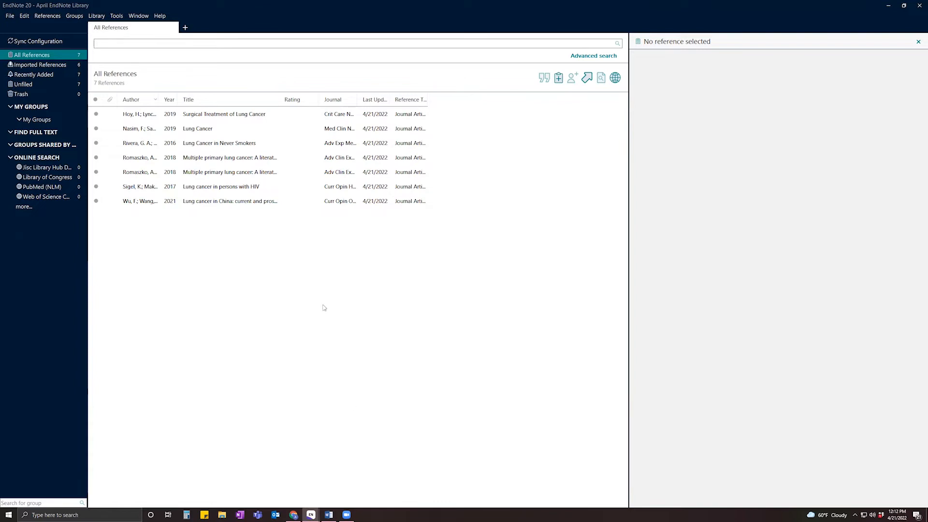
{"action": "left_click", "coordinate": [62, 65]}
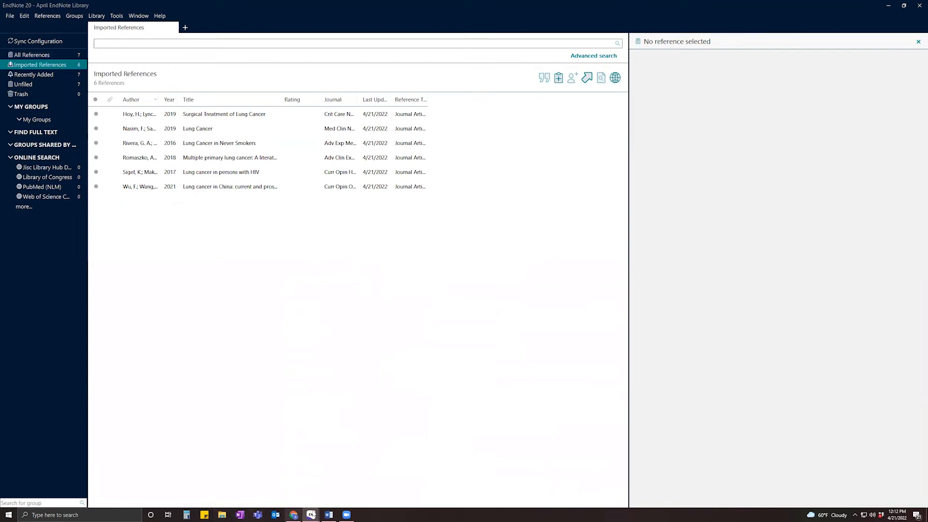
{"action": "left_click", "coordinate": [293, 514]}
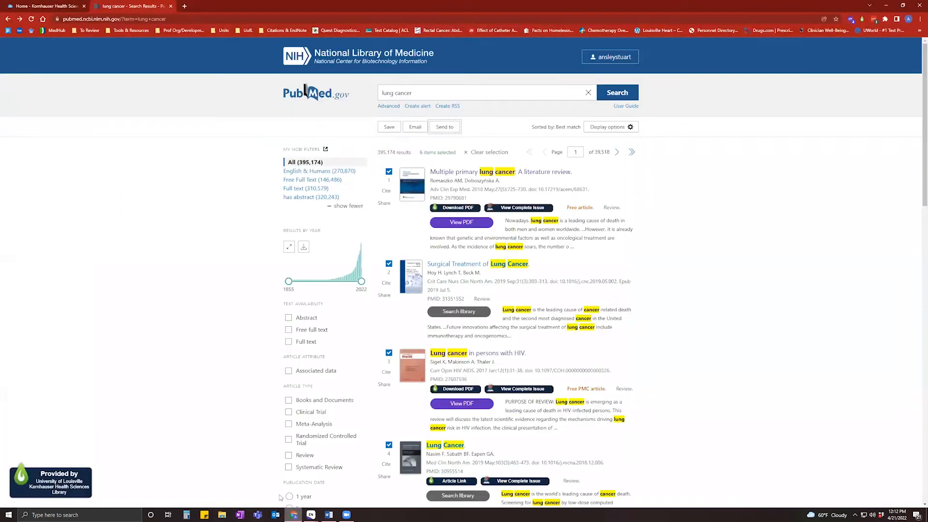
Open the APA PsycInfo database from the Kornhauser Library website tab.
{"action": "left_click", "coordinate": [68, 11]}
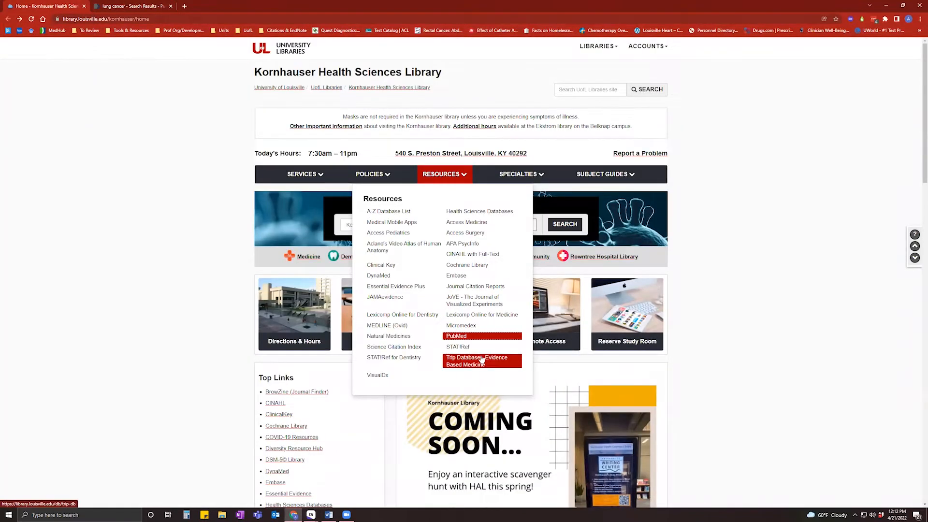
{"action": "left_click", "coordinate": [446, 243]}
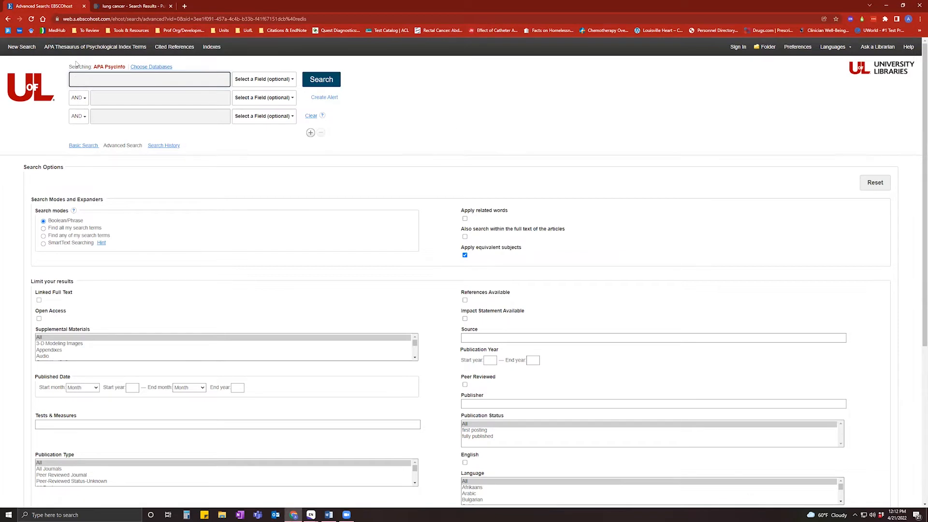
Confirm APA PsycInfo is the only searched database and begin typing 'lu' in the first search box.
{"action": "left_click", "coordinate": [163, 66]}
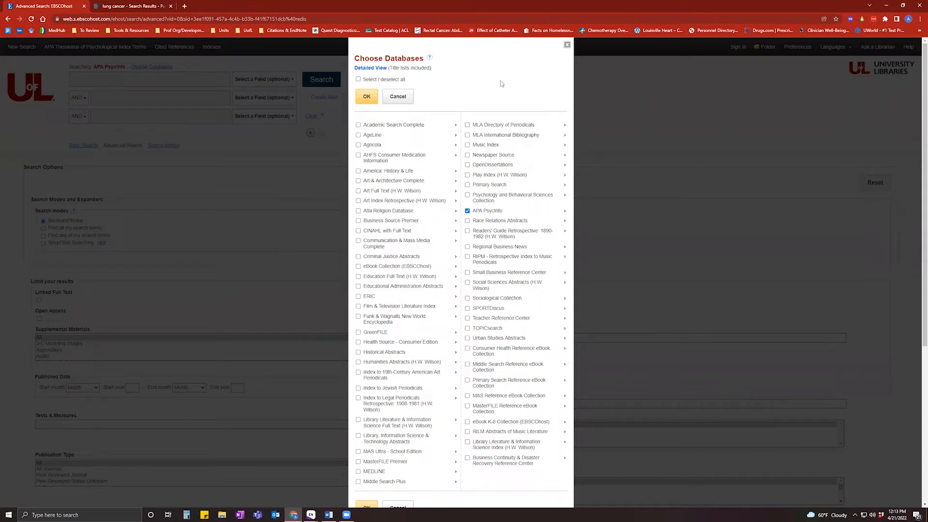
{"action": "left_click", "coordinate": [566, 45]}
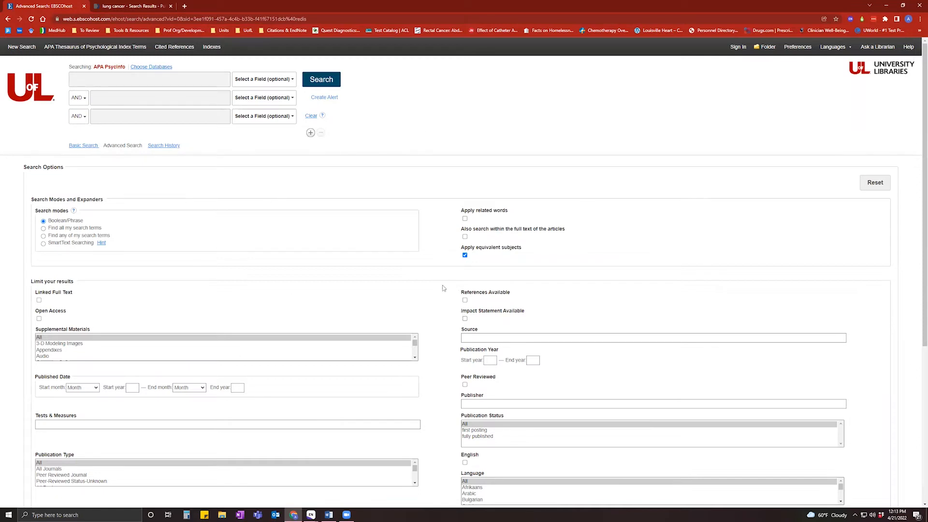
{"action": "left_click", "coordinate": [134, 83]}
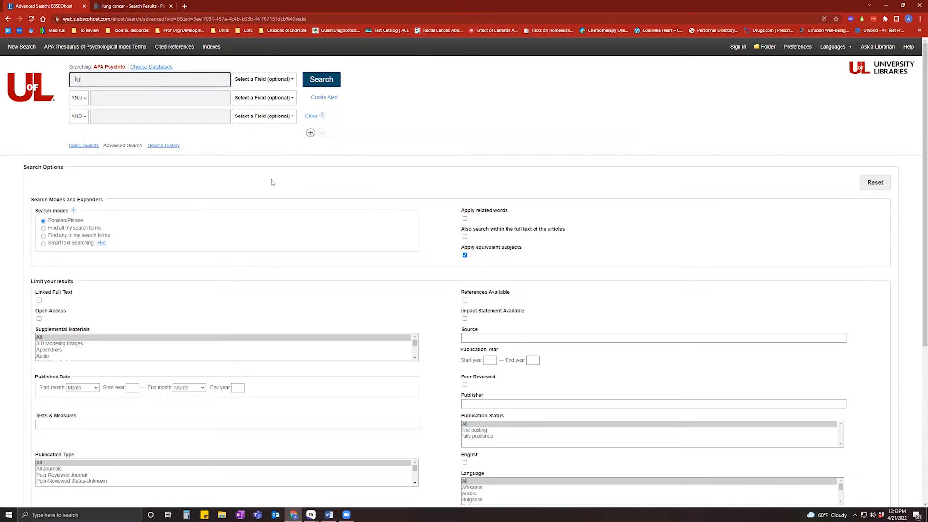
Search APA PsycInfo for 'lung cancer' and open the lung cancer stigma-and-race study's record.
{"action": "type", "text": "ng"}
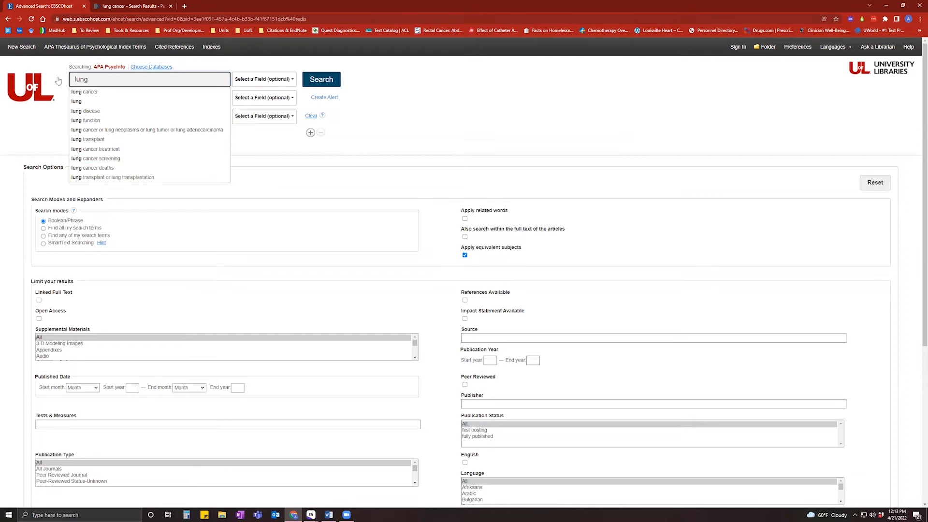
{"action": "left_click", "coordinate": [80, 91]}
{"action": "left_click", "coordinate": [316, 83]}
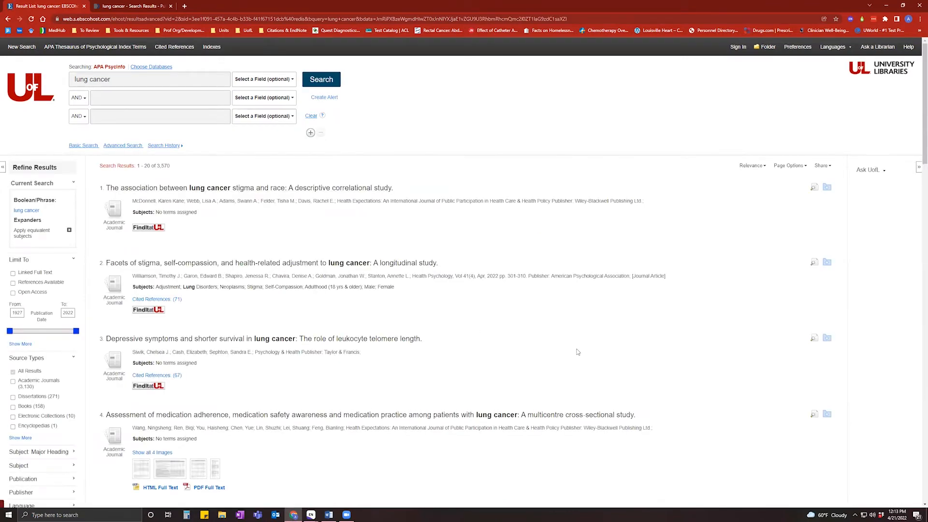
{"action": "left_click", "coordinate": [204, 190]}
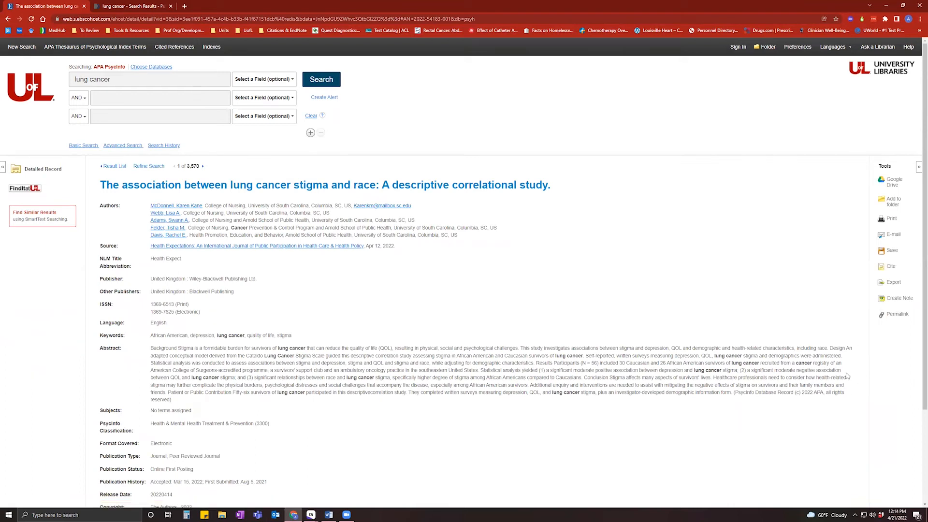
Export the stigma-and-race record's citation using Direct Export in RIS Format.
{"action": "left_click", "coordinate": [892, 283]}
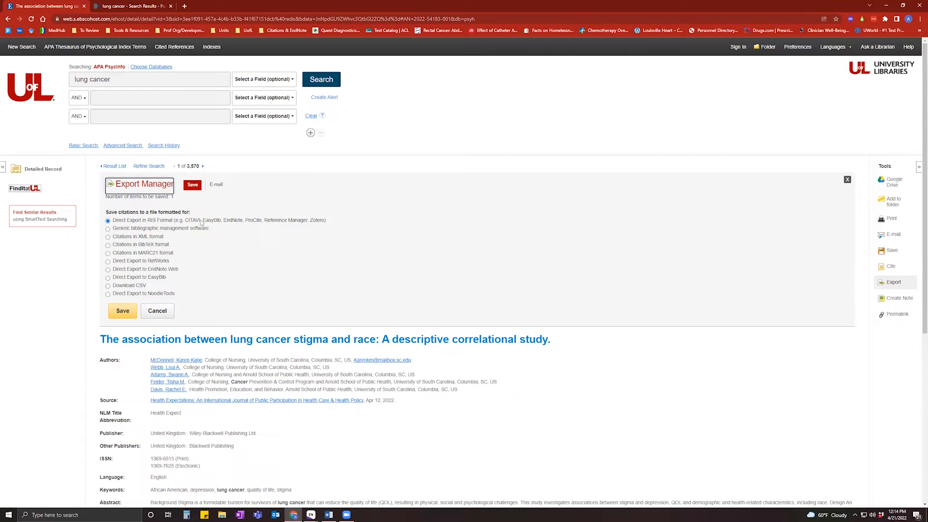
{"action": "left_click_drag", "start_coordinate": [177, 221], "coordinate": [245, 225]}
{"action": "left_click", "coordinate": [244, 225]}
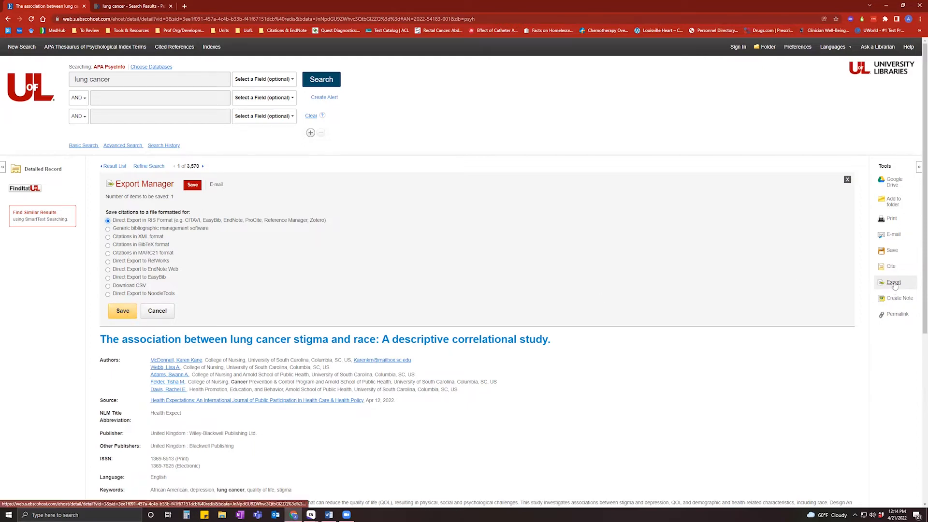
{"action": "left_click", "coordinate": [130, 314]}
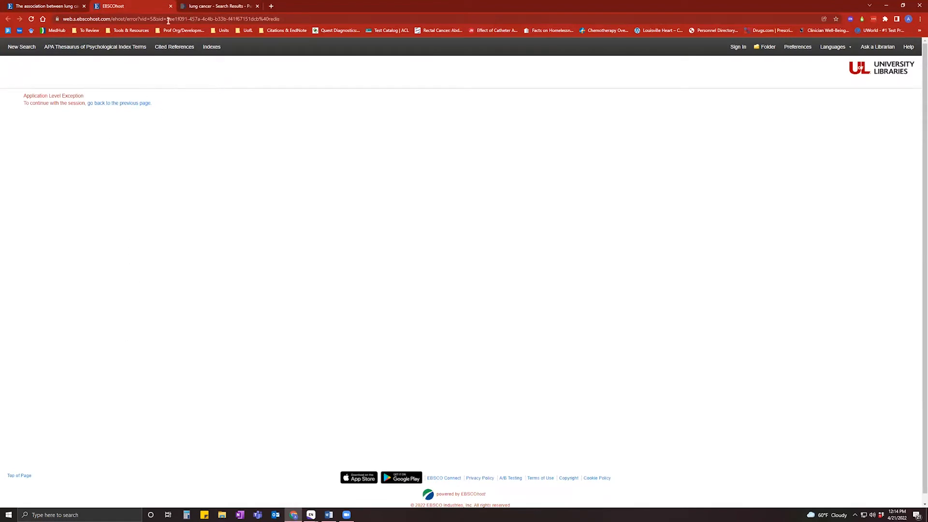
Close the failed export tab and retry the stigma-and-race record's RIS export.
{"action": "left_click", "coordinate": [43, 7]}
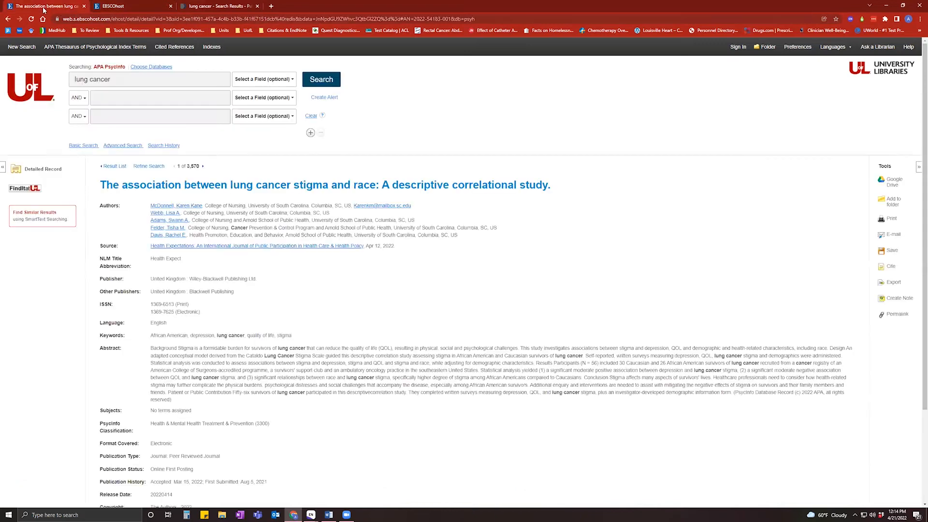
{"action": "left_click", "coordinate": [170, 6]}
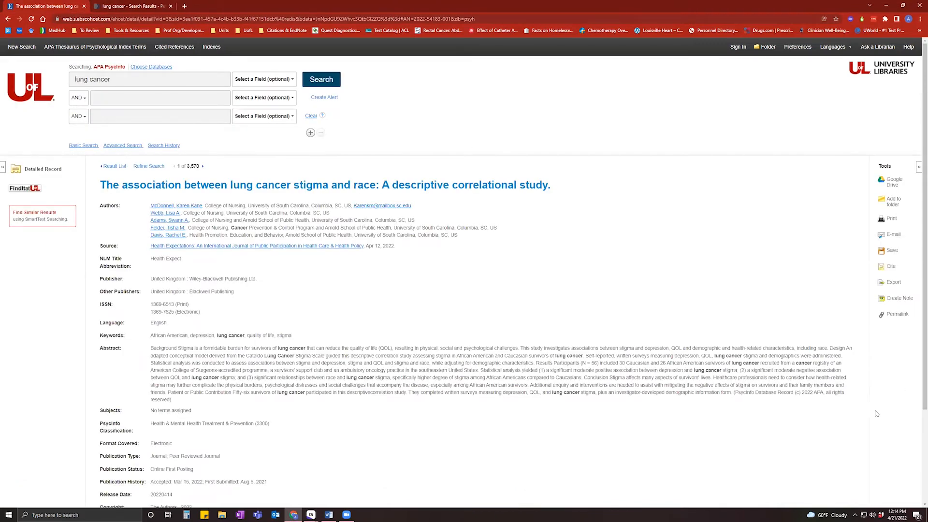
{"action": "left_click", "coordinate": [893, 282]}
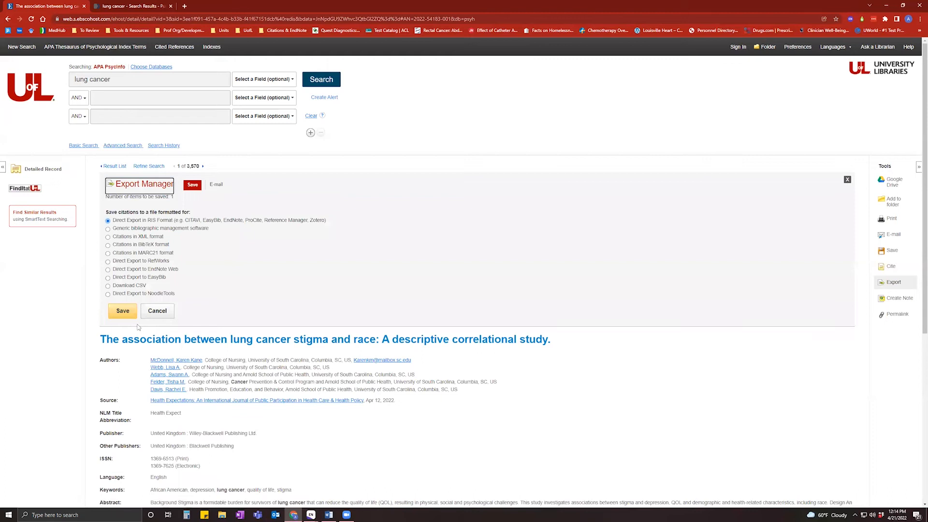
{"action": "left_click", "coordinate": [123, 312]}
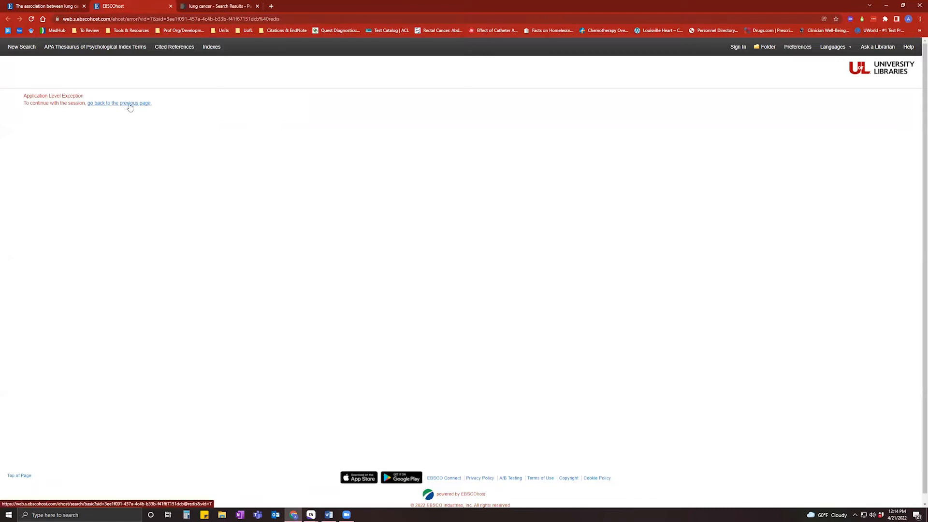
Open result 3, 'Depressive symptoms and shorter survival in lung cancer', and download it as delivery.ris.
{"action": "left_click", "coordinate": [46, 6]}
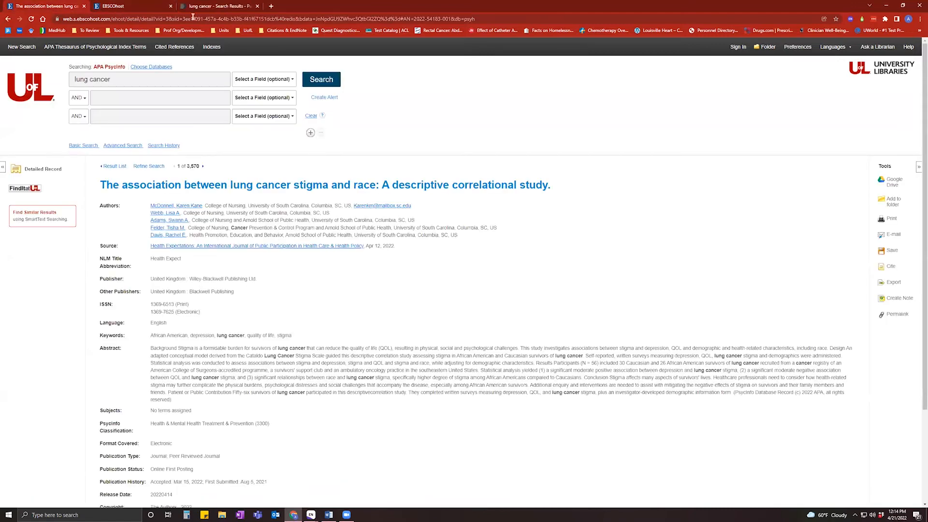
{"action": "left_click", "coordinate": [170, 6]}
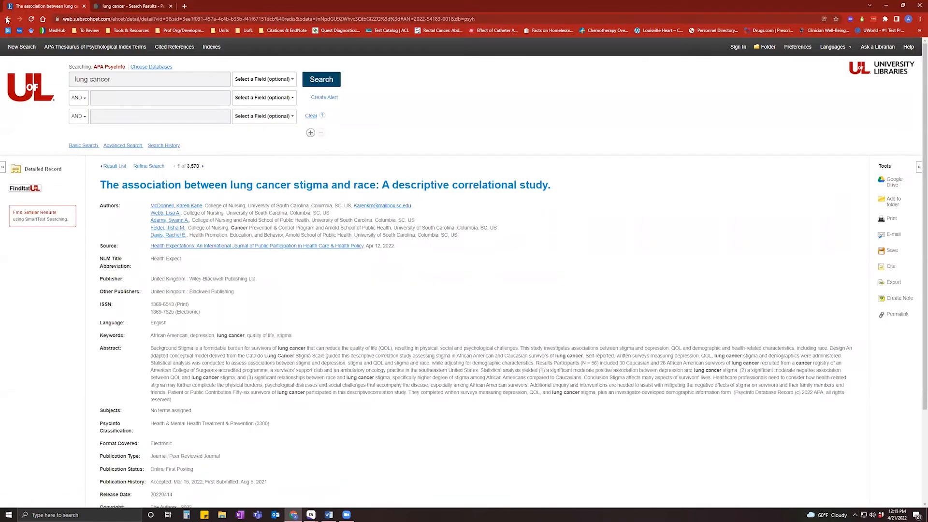
{"action": "left_click", "coordinate": [7, 20]}
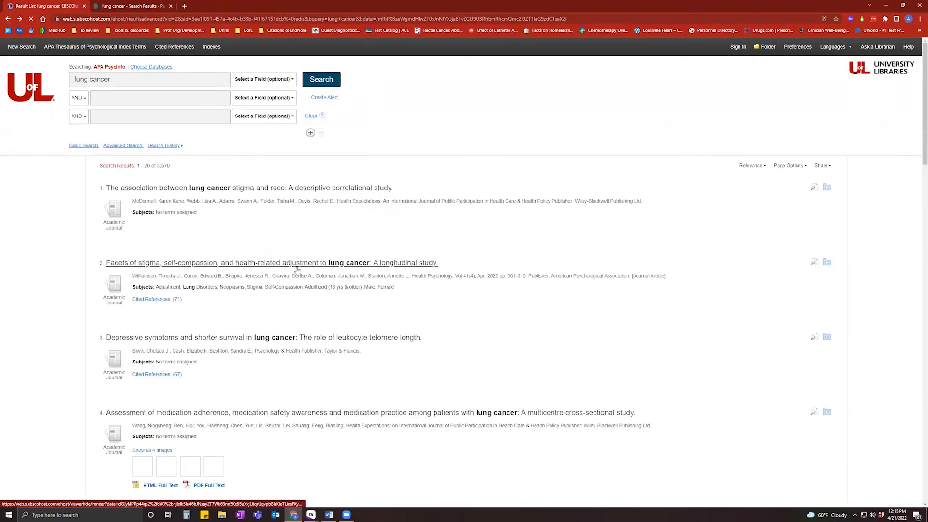
{"action": "left_click", "coordinate": [258, 344]}
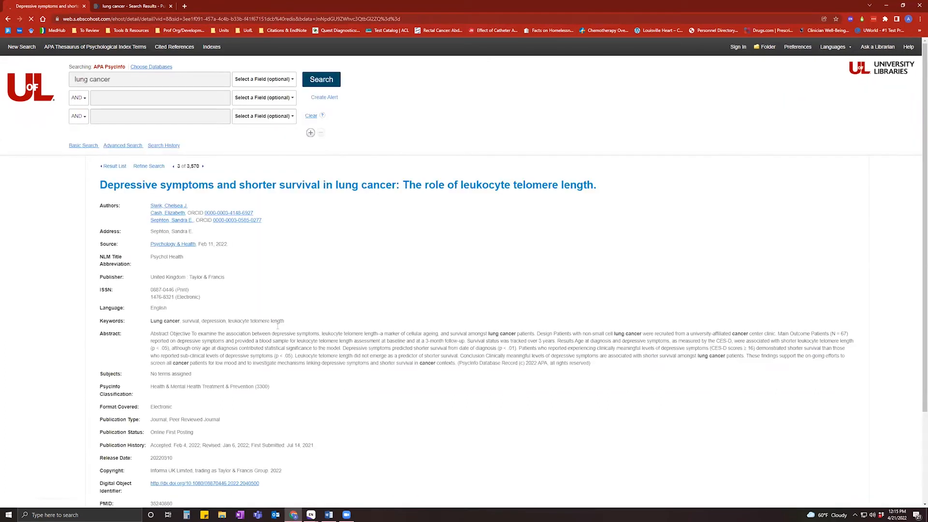
{"action": "left_click", "coordinate": [895, 284]}
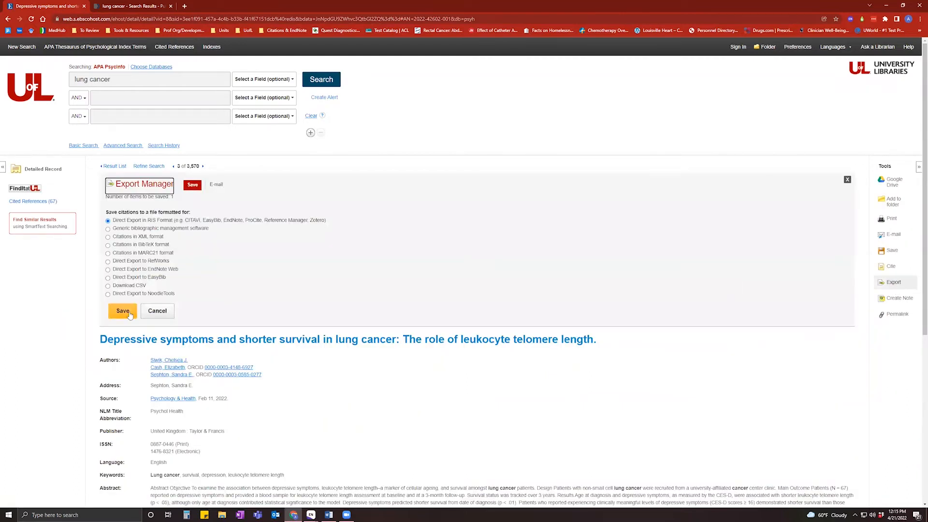
{"action": "left_click", "coordinate": [123, 312]}
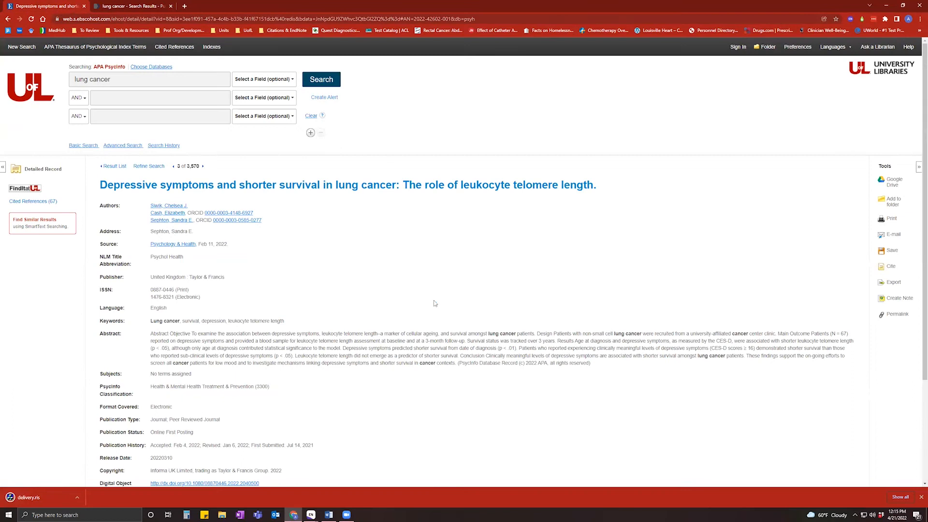
Import delivery.ris into EndNote, confirm All References shows 8, and return to the EBSCO record.
{"action": "left_click", "coordinate": [41, 494]}
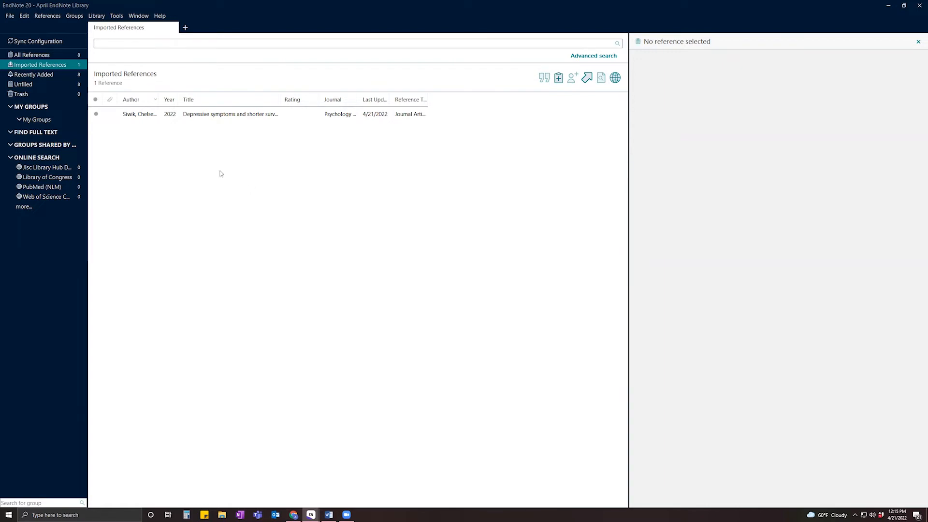
{"action": "left_click", "coordinate": [43, 57]}
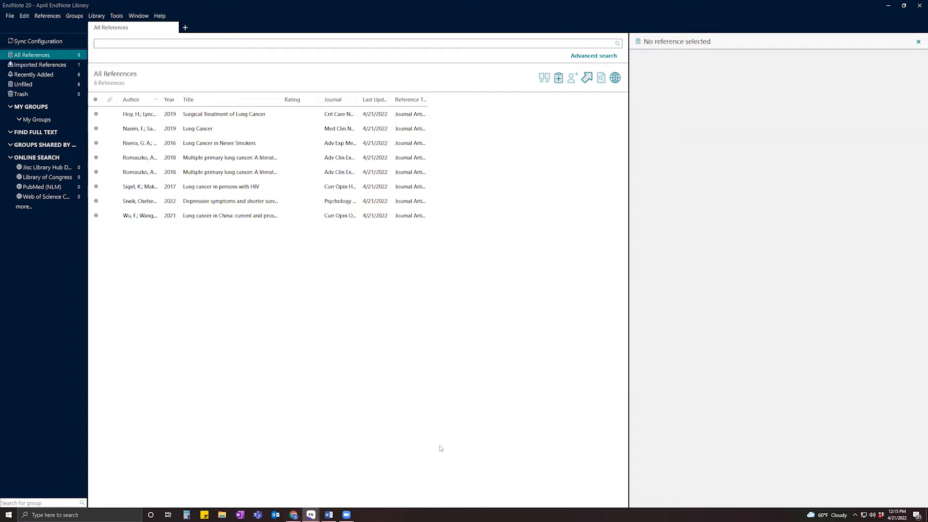
{"action": "left_click", "coordinate": [294, 515]}
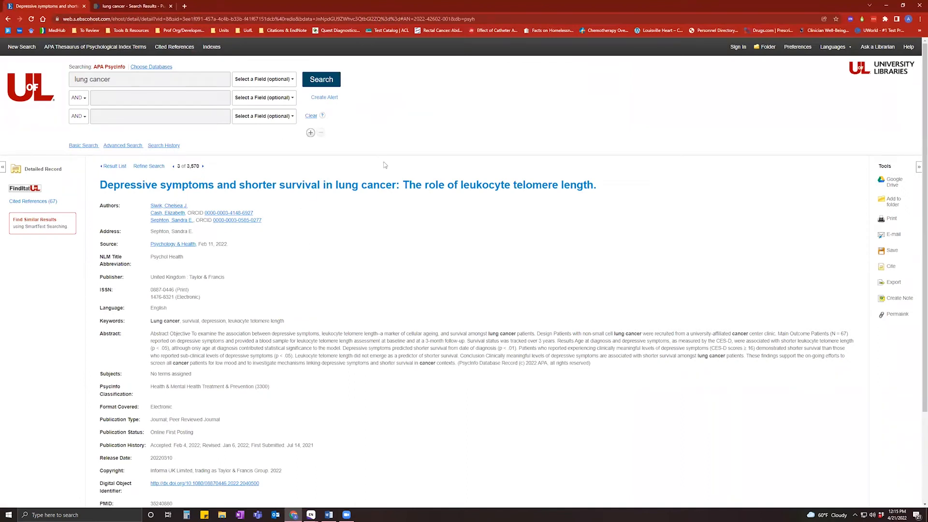
Open a new Chrome tab and reach Google Scholar through the google.com suggestion.
{"action": "left_click", "coordinate": [185, 6]}
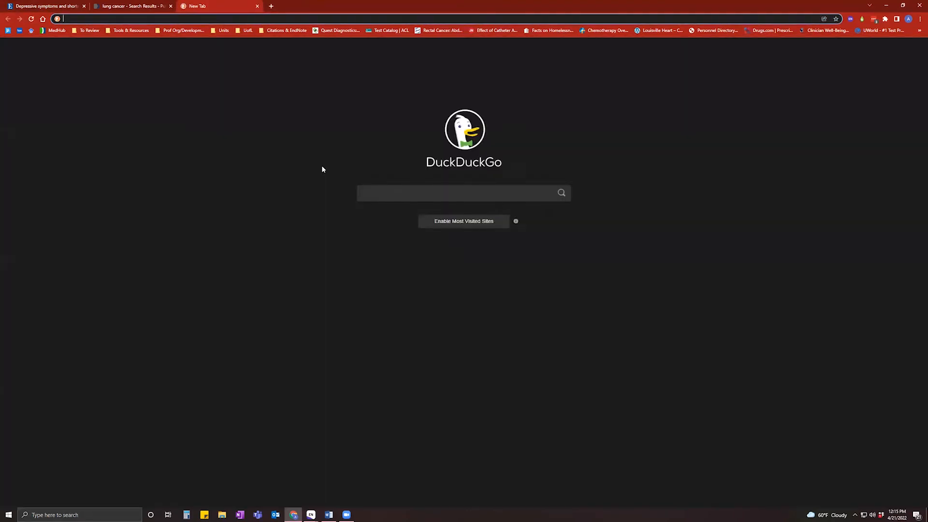
{"action": "type", "text": "goo"}
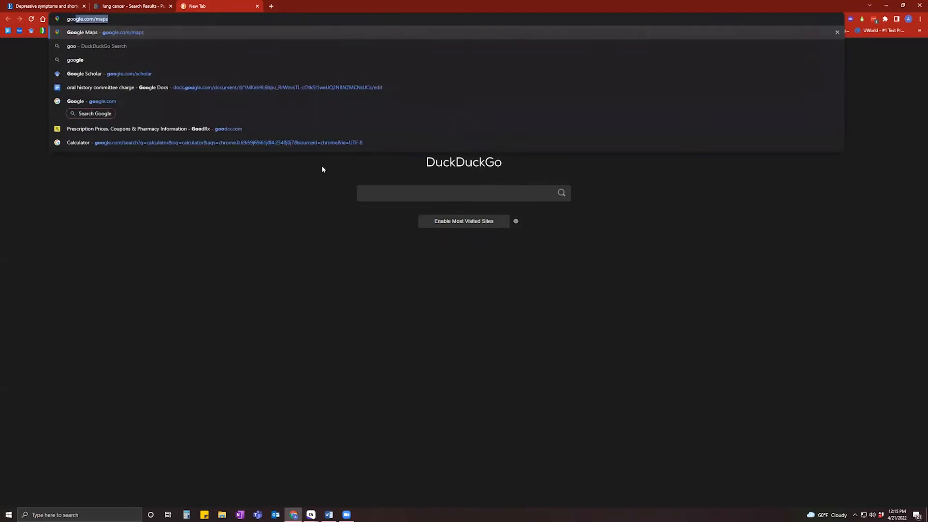
{"action": "type", "text": "gle."}
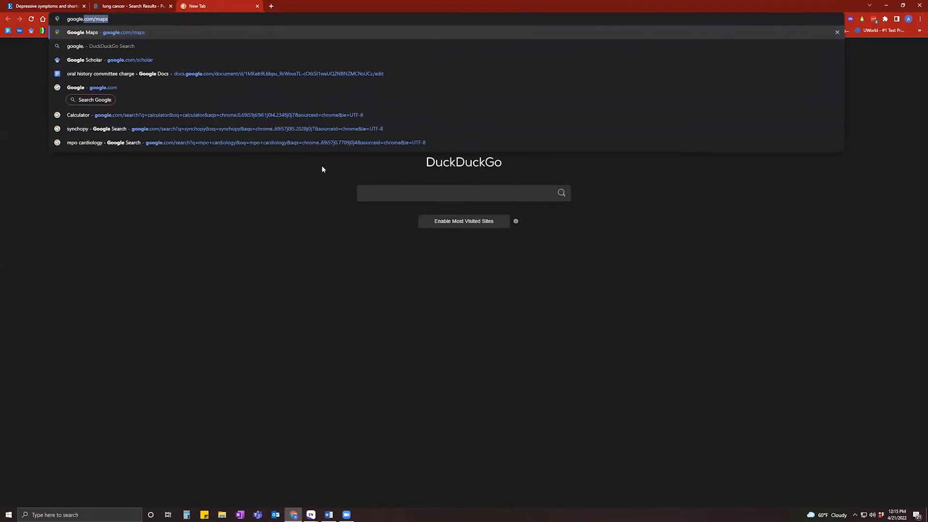
{"action": "type", "text": "com/"}
{"action": "key", "text": "BackSpace"}
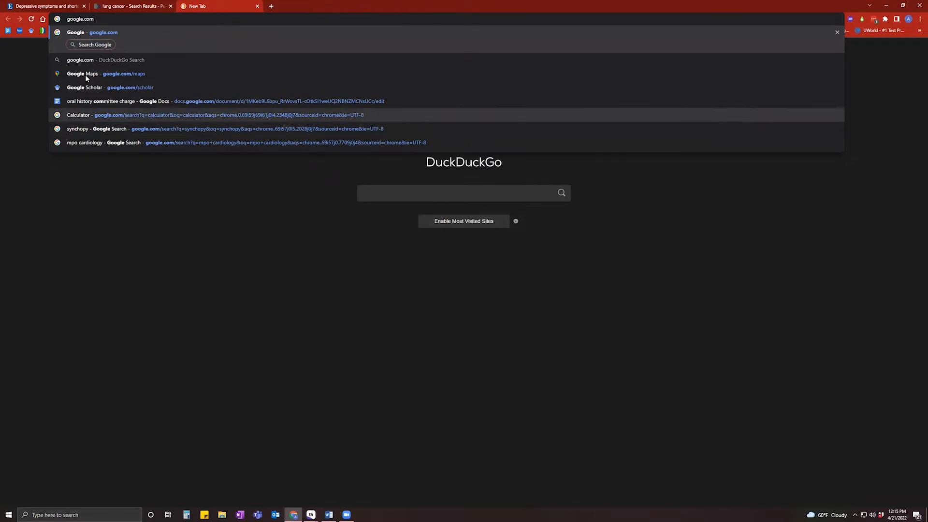
{"action": "left_click", "coordinate": [101, 88]}
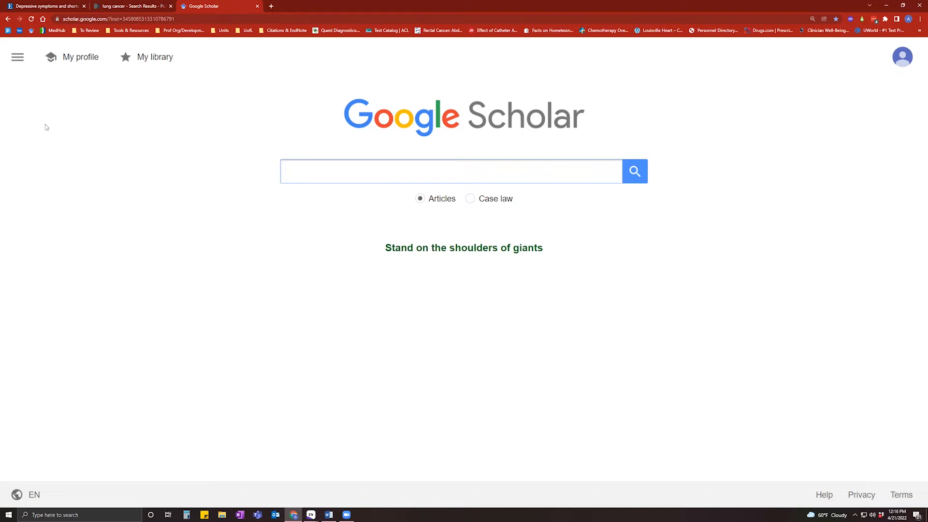
Set Scholar's Bibliography manager to show import links for EndNote and save the settings.
{"action": "left_click", "coordinate": [17, 57]}
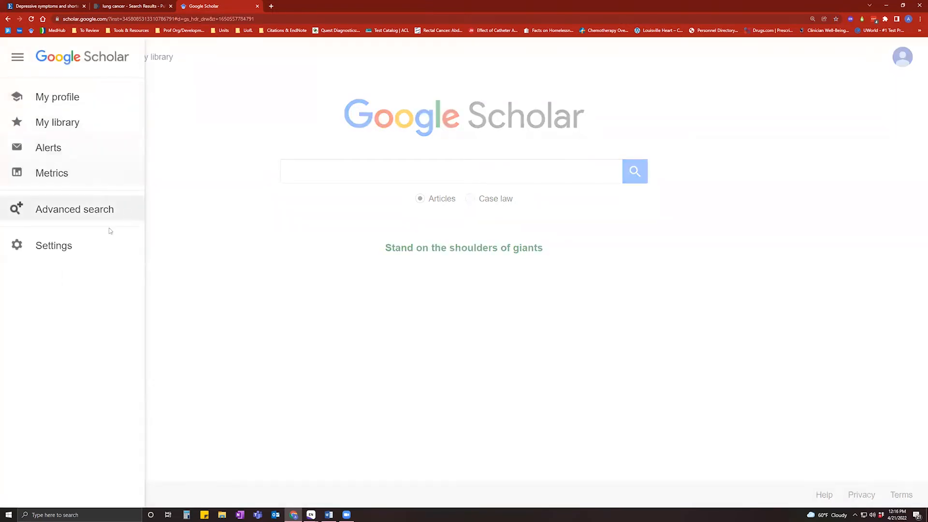
{"action": "left_click", "coordinate": [58, 254]}
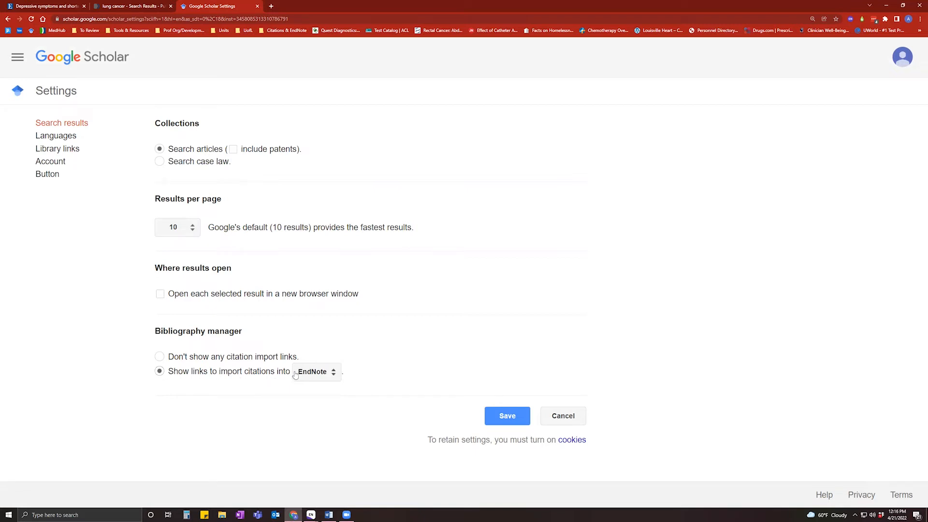
{"action": "left_click", "coordinate": [315, 375]}
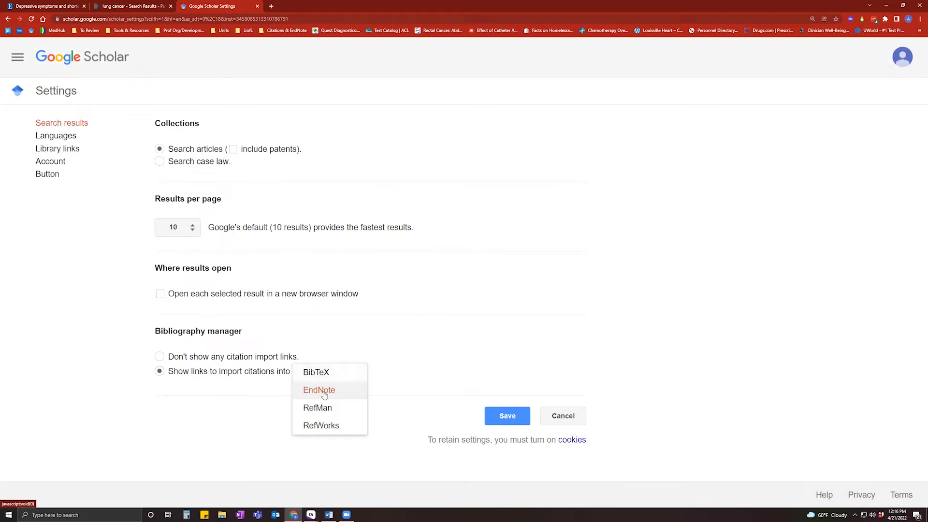
{"action": "left_click", "coordinate": [323, 393]}
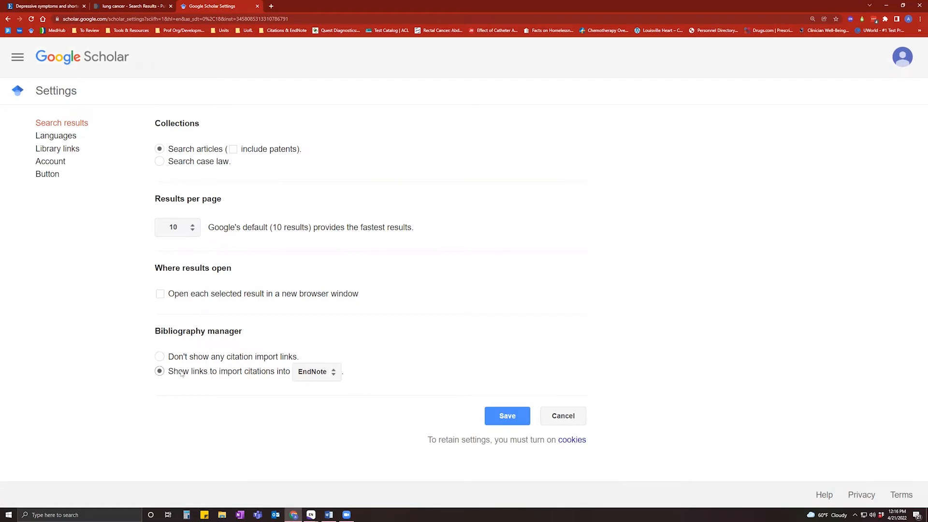
{"action": "left_click", "coordinate": [314, 371]}
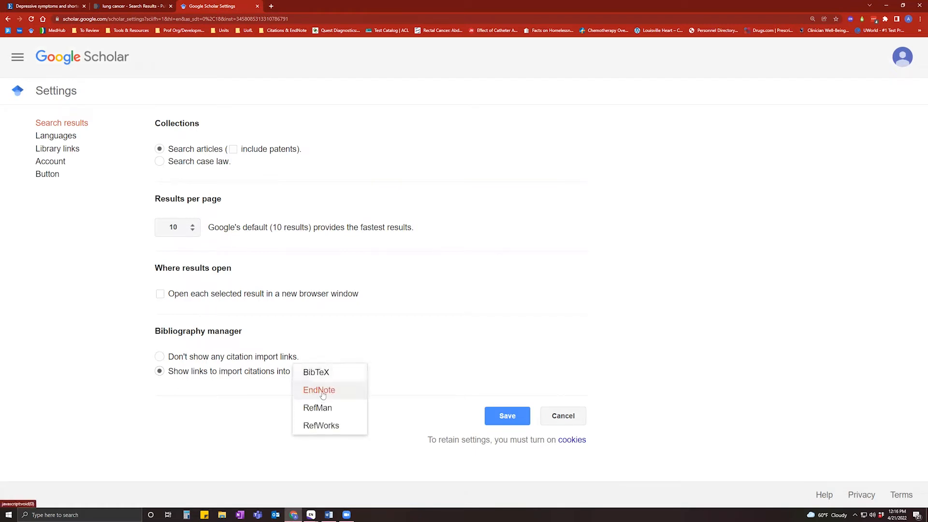
{"action": "left_click", "coordinate": [323, 392]}
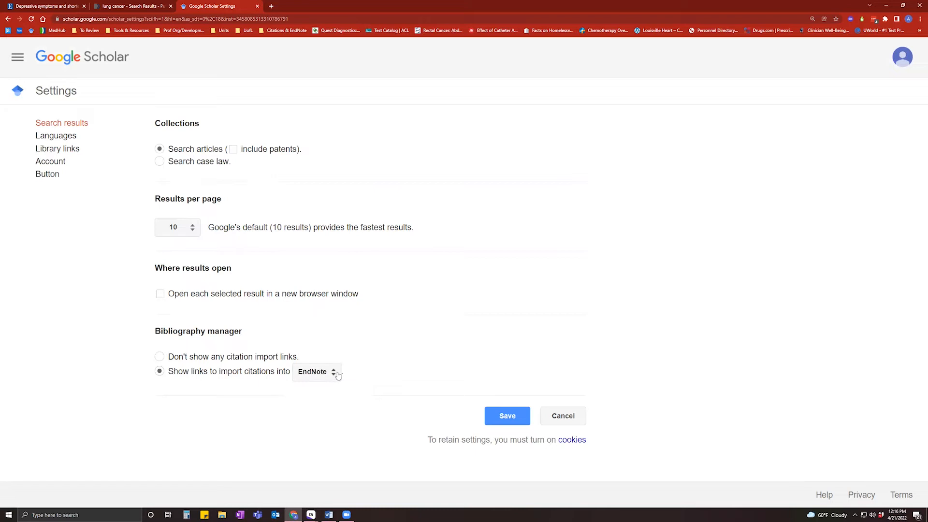
{"action": "left_click", "coordinate": [508, 415]}
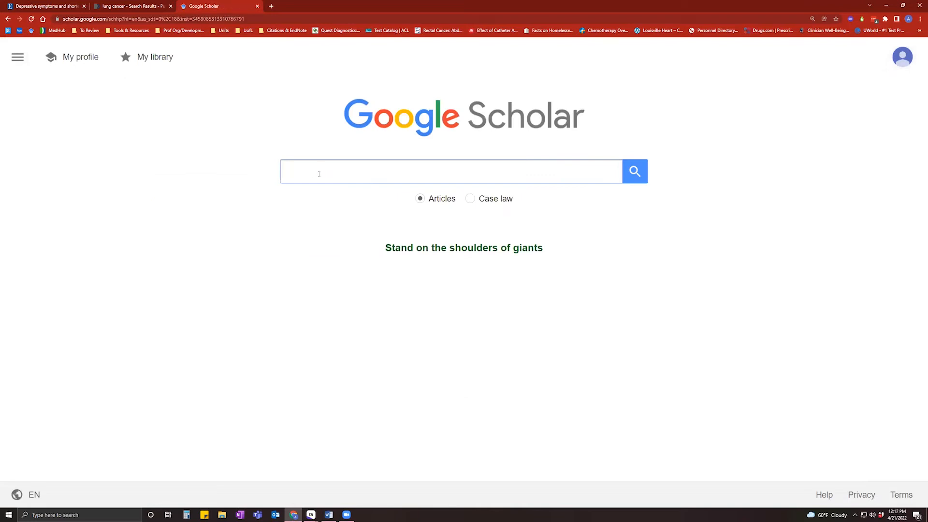
Search Scholar for lung cancer and download the Mayo Lung Project citation as scholar.enw.
{"action": "type", "text": "lung"}
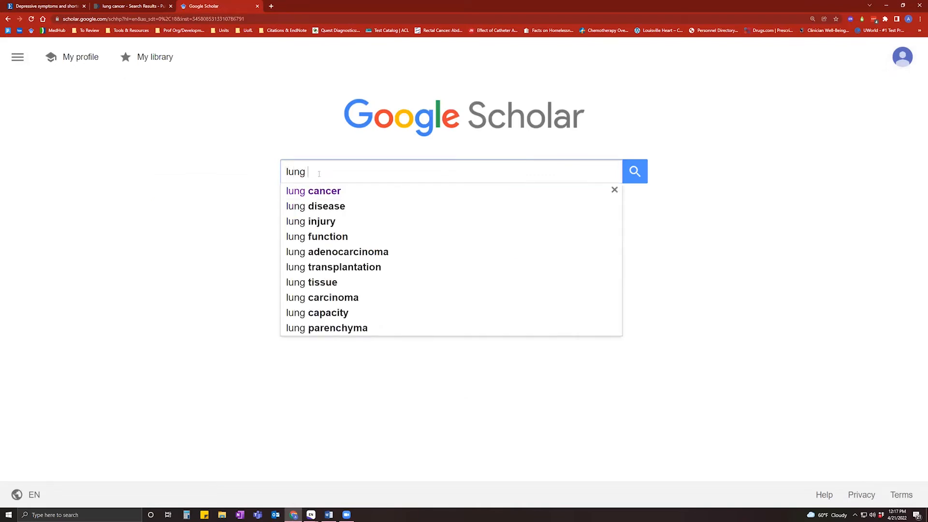
{"action": "left_click", "coordinate": [340, 191]}
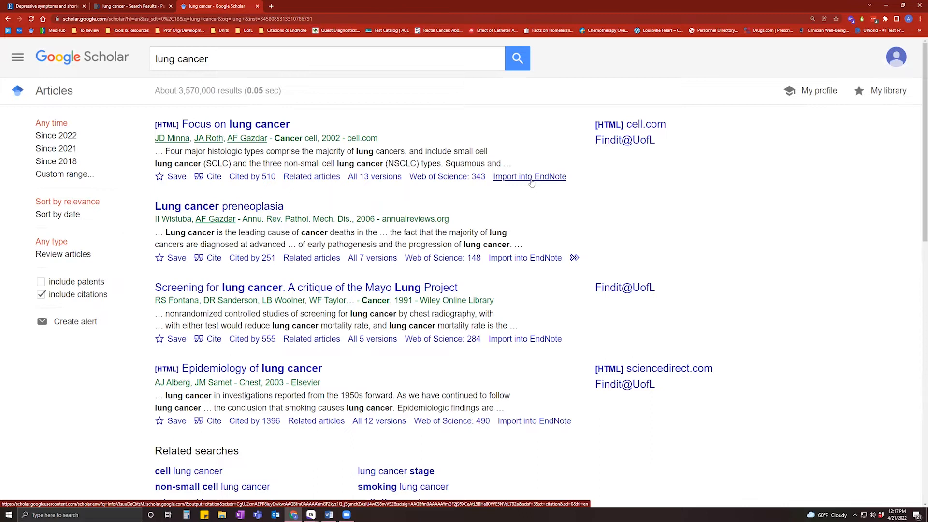
{"action": "left_click", "coordinate": [536, 344]}
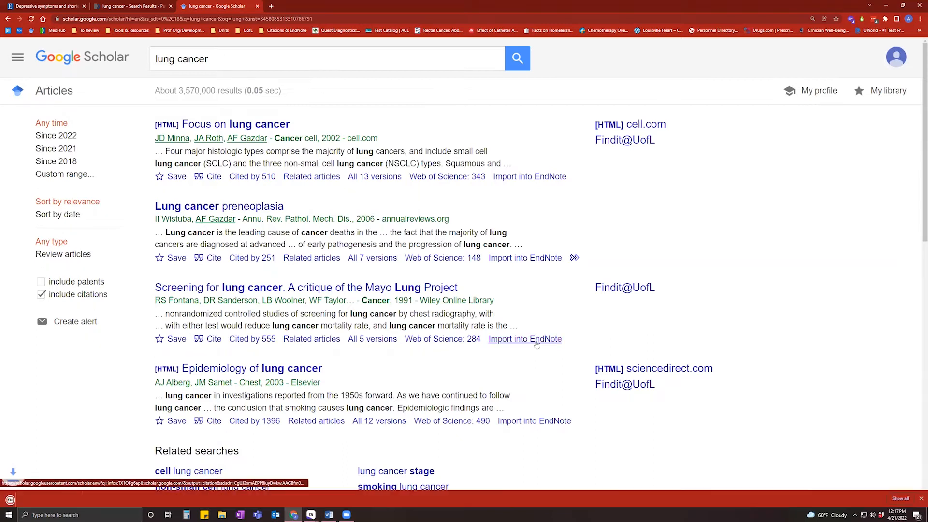
Import scholar.enw into EndNote and view All References, now 9 entries.
{"action": "left_click", "coordinate": [25, 498]}
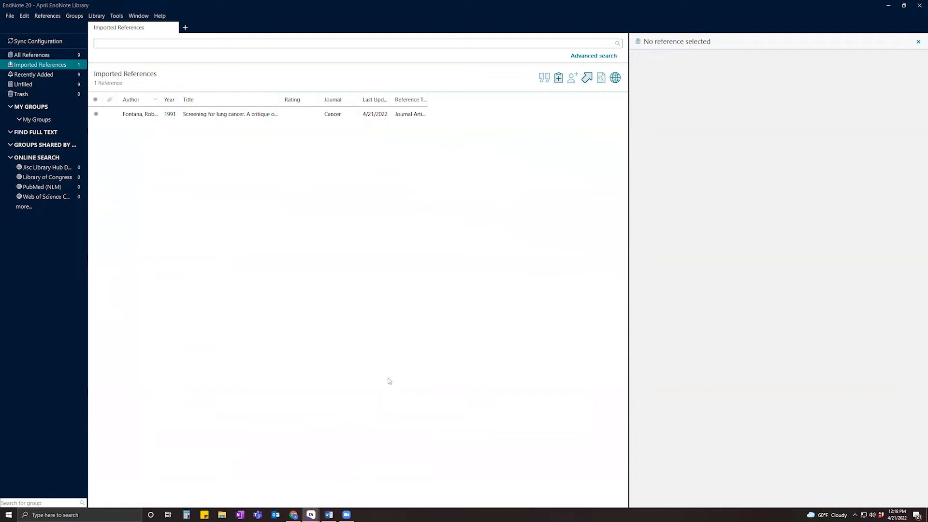
{"action": "left_click", "coordinate": [46, 58]}
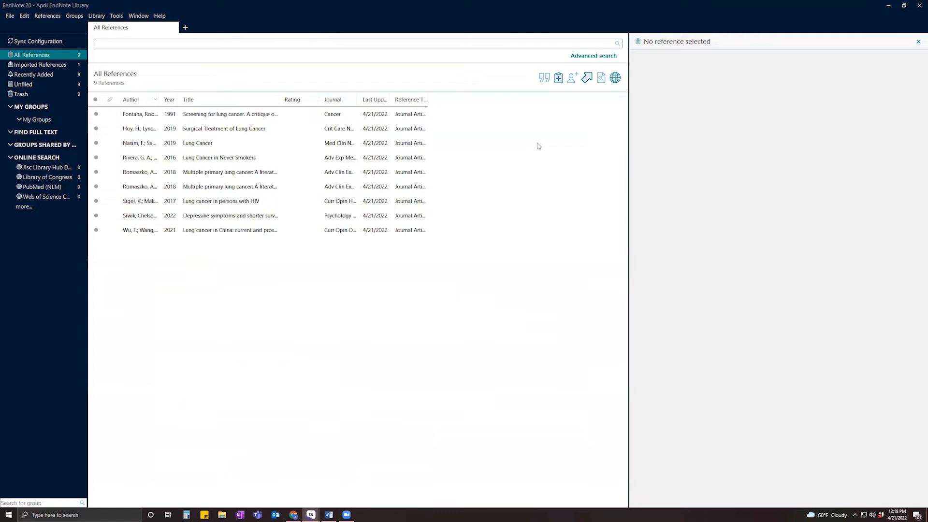
Create a new full-screen reference and switch its type from Journal Article to Book.
{"action": "left_click", "coordinate": [559, 78]}
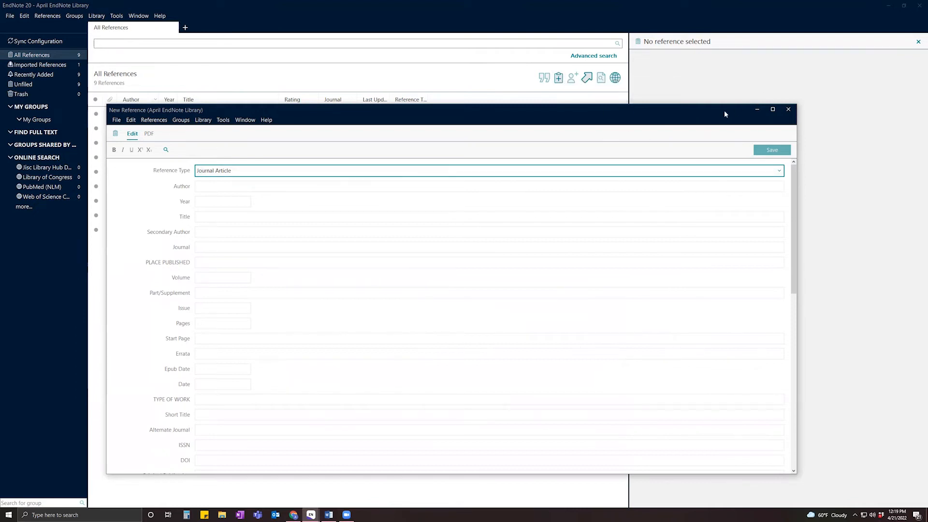
{"action": "left_click", "coordinate": [772, 110]}
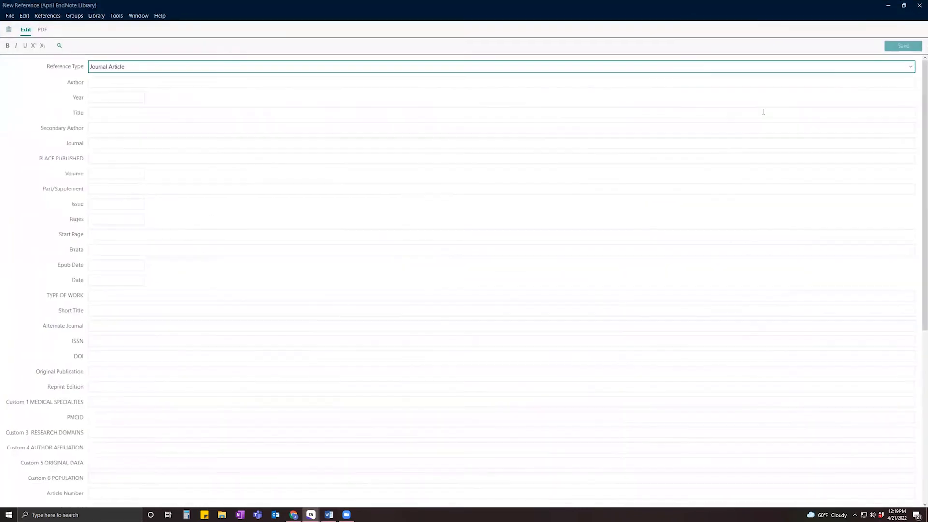
{"action": "left_click", "coordinate": [173, 70]}
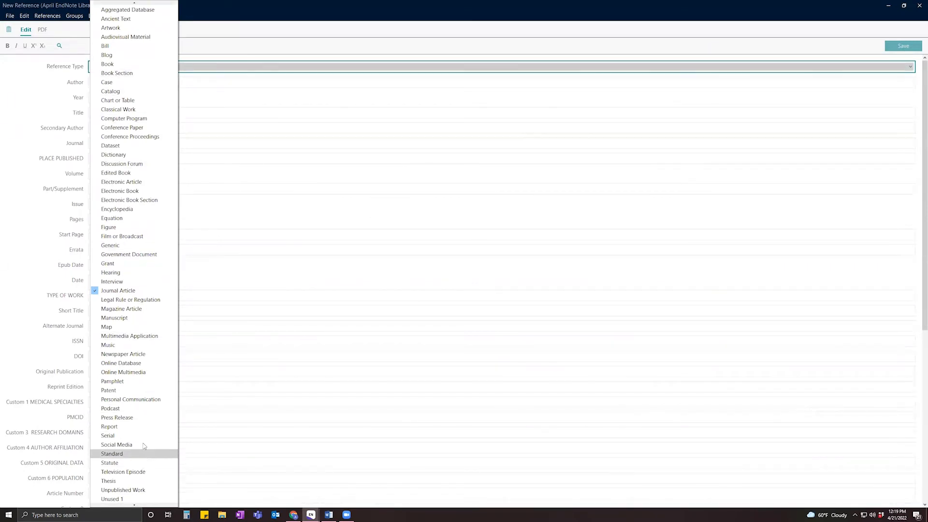
{"action": "scroll", "coordinate": [144, 445], "scroll_direction": "down", "scroll_amount": 1}
{"action": "scroll", "coordinate": [144, 446], "scroll_direction": "up", "scroll_amount": 1}
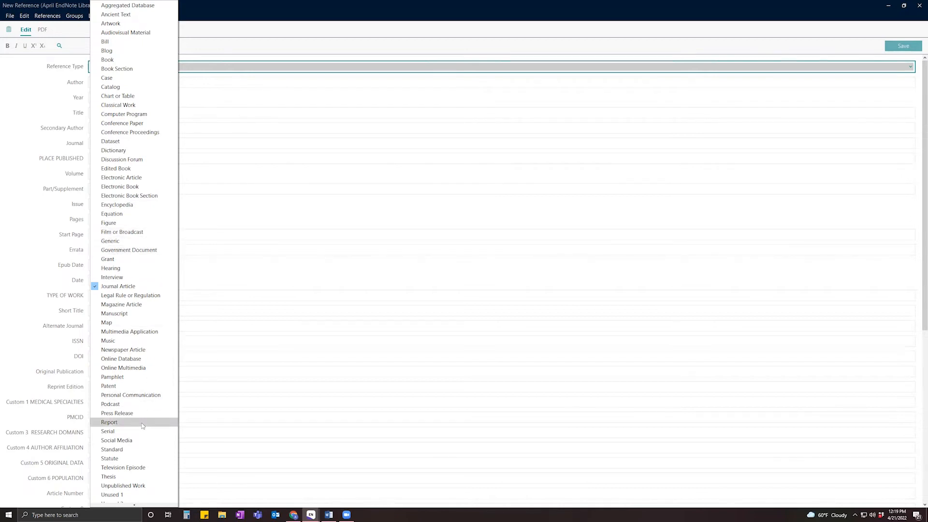
{"action": "scroll", "coordinate": [143, 426], "scroll_direction": "down", "scroll_amount": 1}
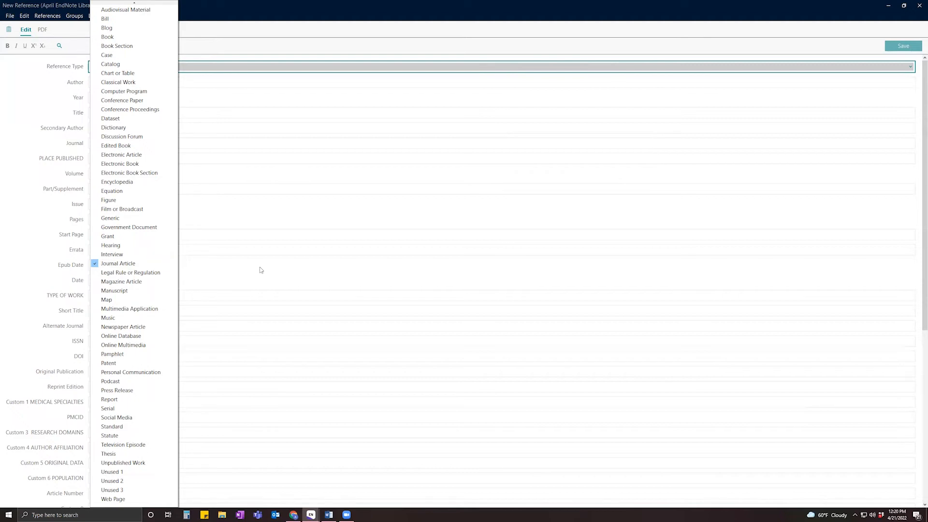
{"action": "left_click", "coordinate": [33, 118]}
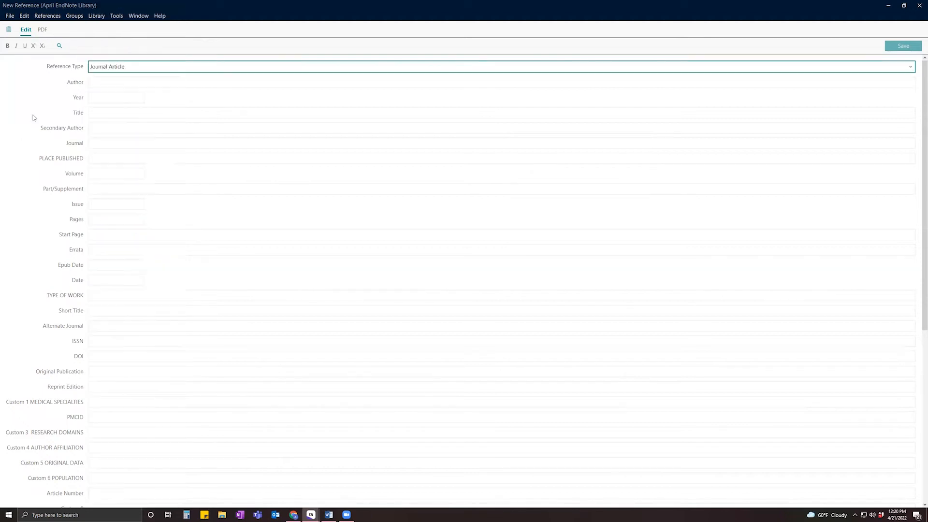
{"action": "left_click", "coordinate": [266, 68]}
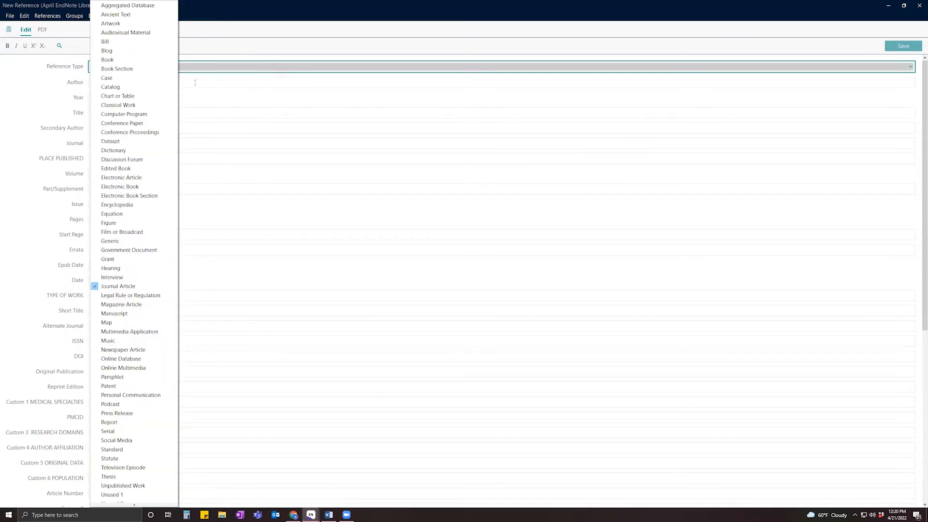
{"action": "left_click", "coordinate": [141, 60]}
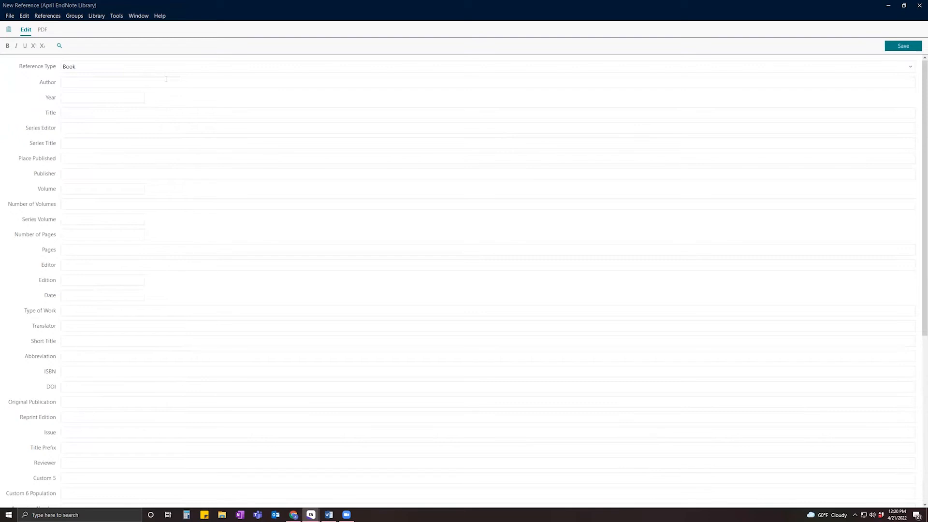
Enter the book's author name, year 2012 and title 'Lung Cancer Book Example'.
{"action": "left_click", "coordinate": [110, 82]}
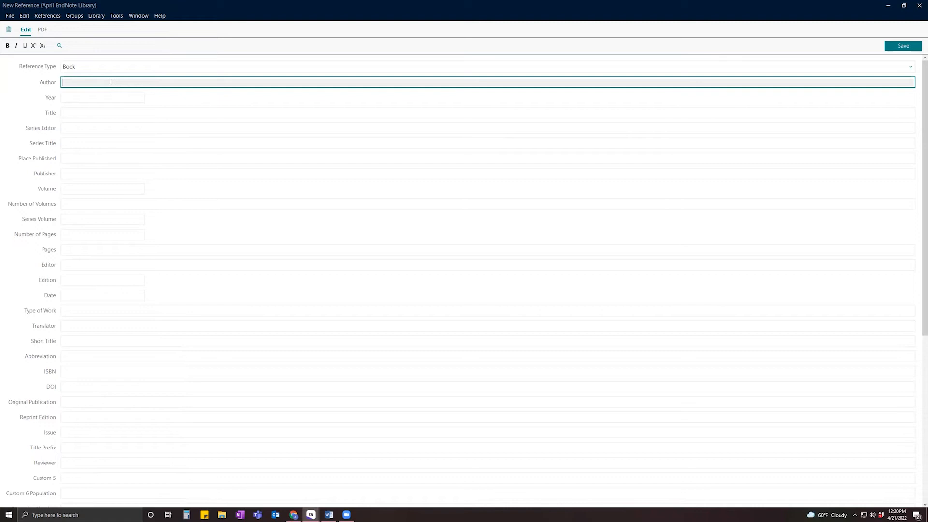
{"action": "left_click", "coordinate": [76, 99]}
{"action": "type", "text": "2012"}
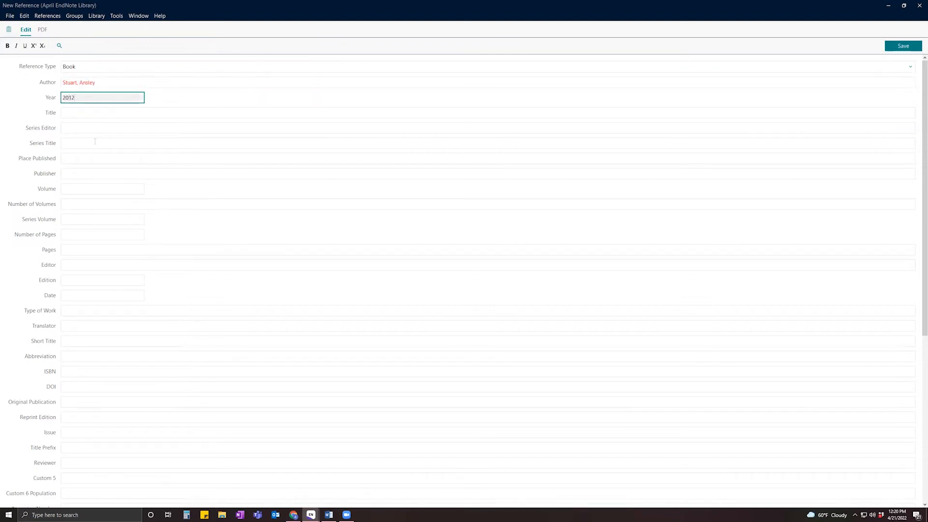
{"action": "left_click", "coordinate": [102, 112]}
{"action": "type", "text": "Lung Caner"}
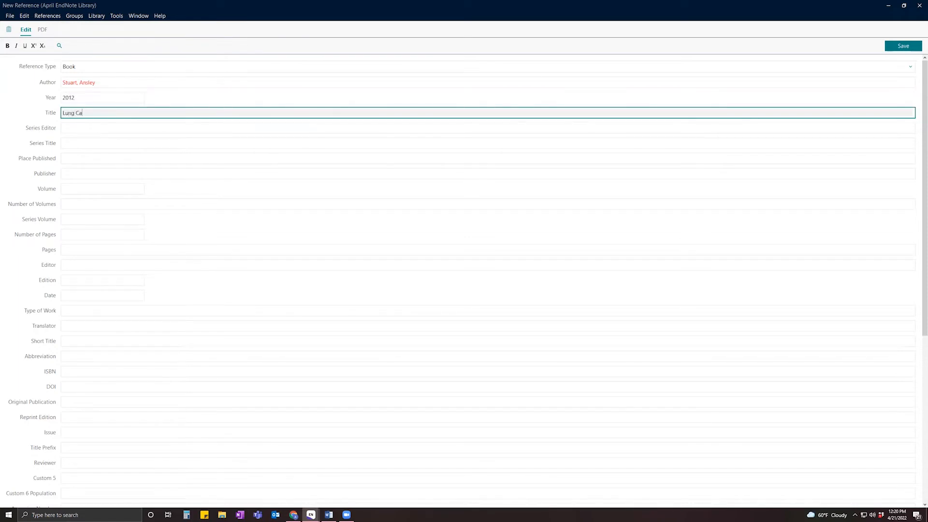
{"action": "key", "text": "BackSpace"}
{"action": "key", "text": "BackSpace"}
{"action": "type", "text": "cer Book Example"}
{"action": "scroll", "coordinate": [82, 340], "scroll_direction": "down", "scroll_amount": 1}
{"action": "scroll", "coordinate": [91, 280], "scroll_direction": "down", "scroll_amount": 4}
{"action": "scroll", "coordinate": [92, 271], "scroll_direction": "down", "scroll_amount": 2}
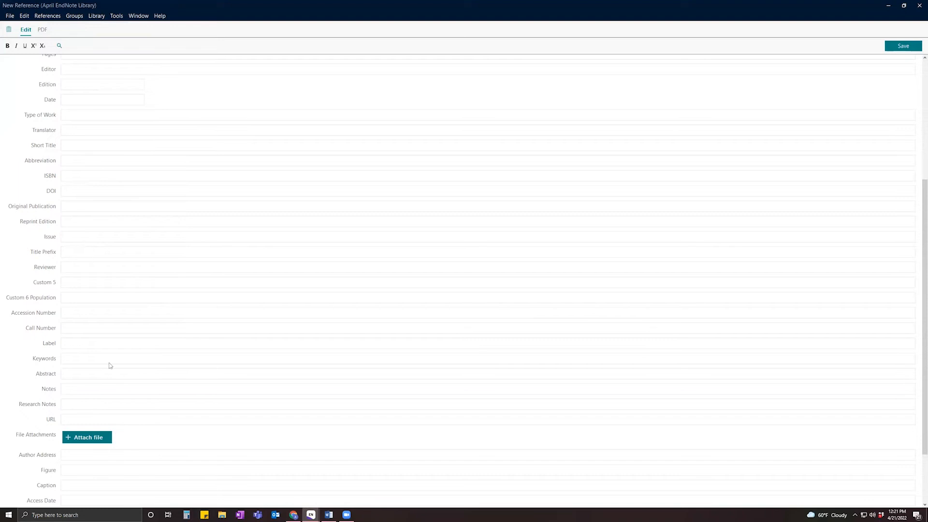
{"action": "scroll", "coordinate": [149, 404], "scroll_direction": "down", "scroll_amount": 3}
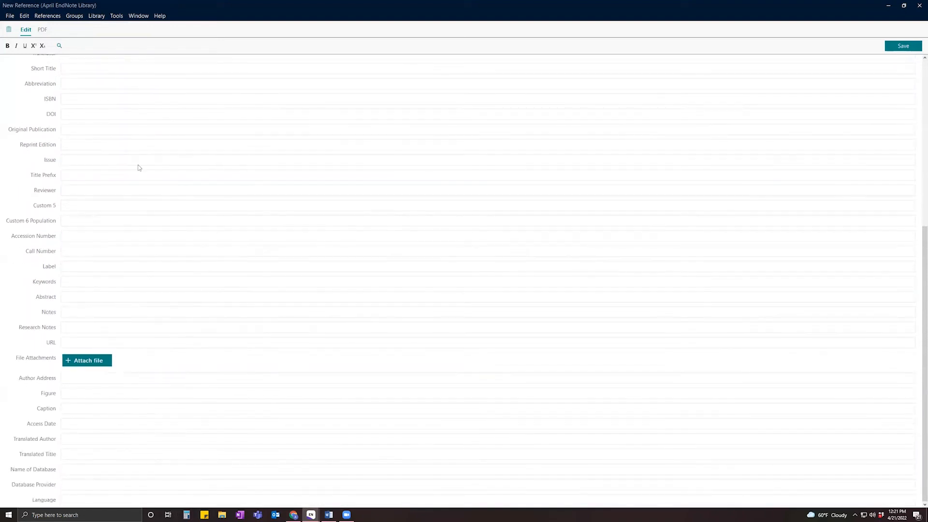
{"action": "scroll", "coordinate": [147, 248], "scroll_direction": "up", "scroll_amount": 10}
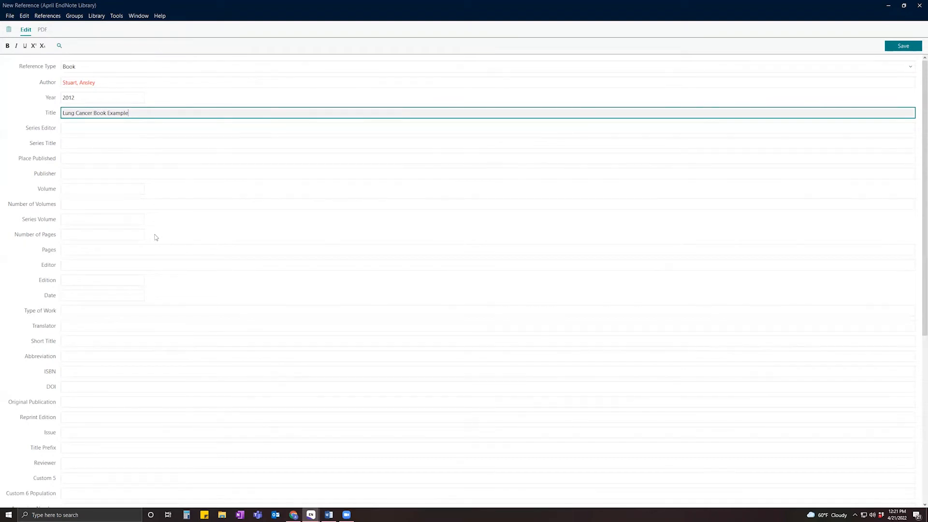
Save the Book reference and close its window, bringing the library to 10 references.
{"action": "left_click", "coordinate": [908, 45]}
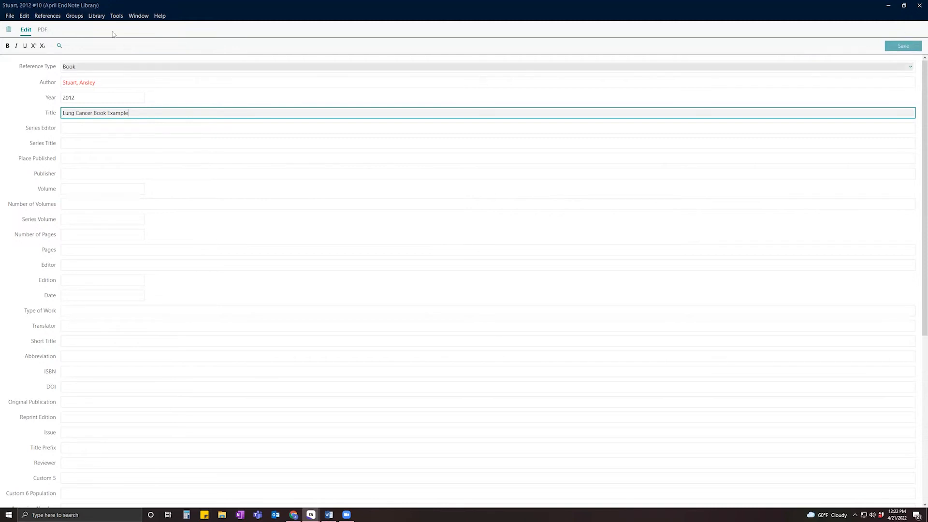
{"action": "left_click", "coordinate": [904, 6]}
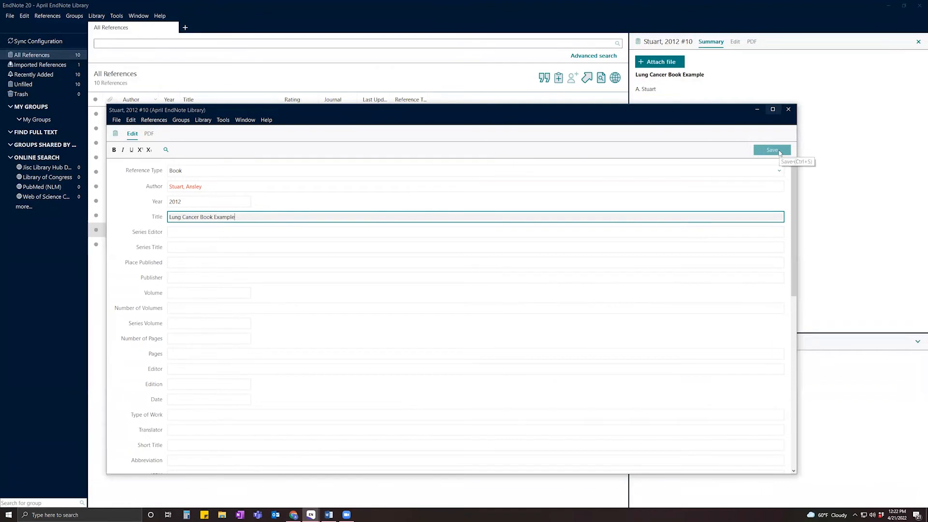
{"action": "left_click", "coordinate": [789, 110]}
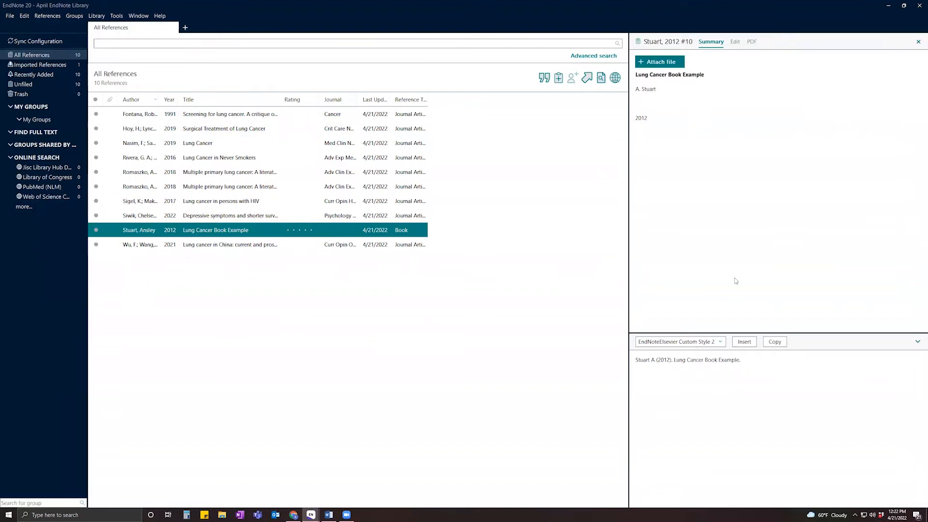
Switch the citation preview from APA 7th to JAMA and copy the formatted citation.
{"action": "left_click", "coordinate": [720, 341]}
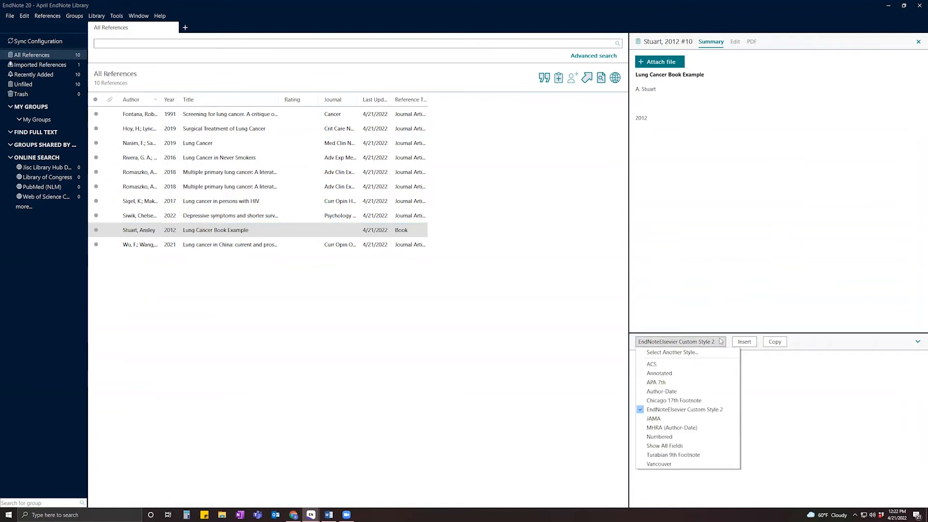
{"action": "left_click", "coordinate": [714, 383]}
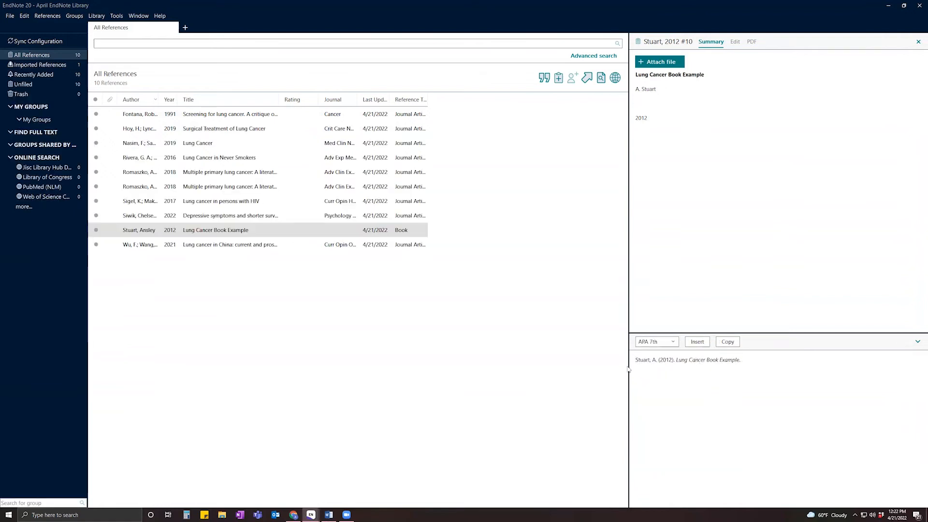
{"action": "left_click", "coordinate": [675, 342]}
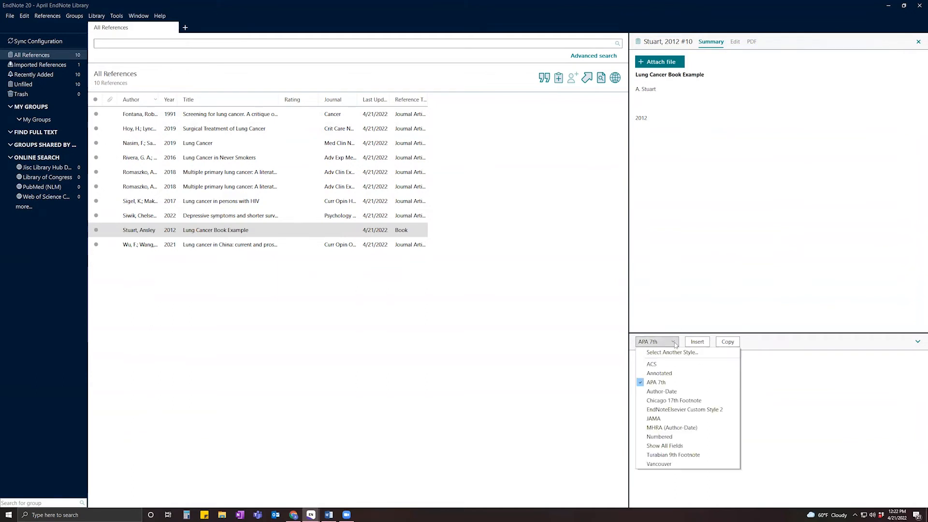
{"action": "left_click", "coordinate": [681, 419]}
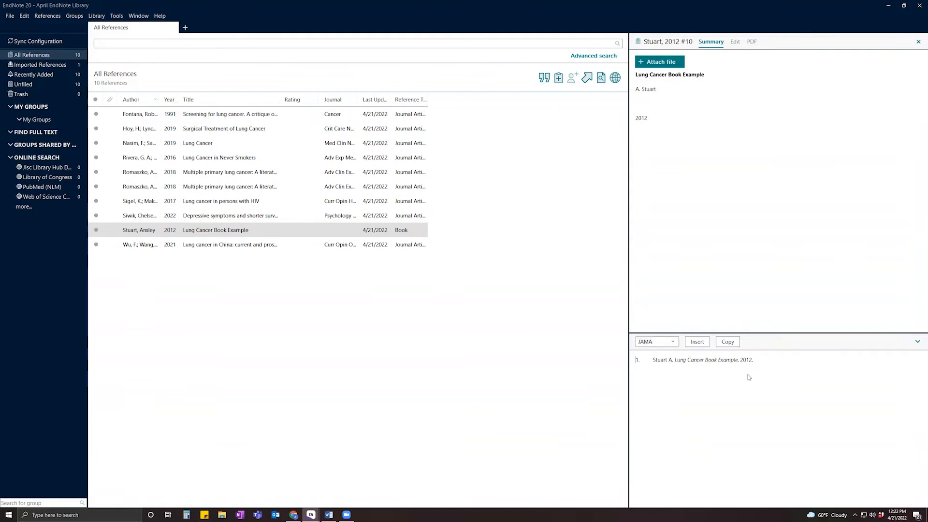
{"action": "left_click", "coordinate": [736, 342]}
{"action": "left_click", "coordinate": [240, 116]}
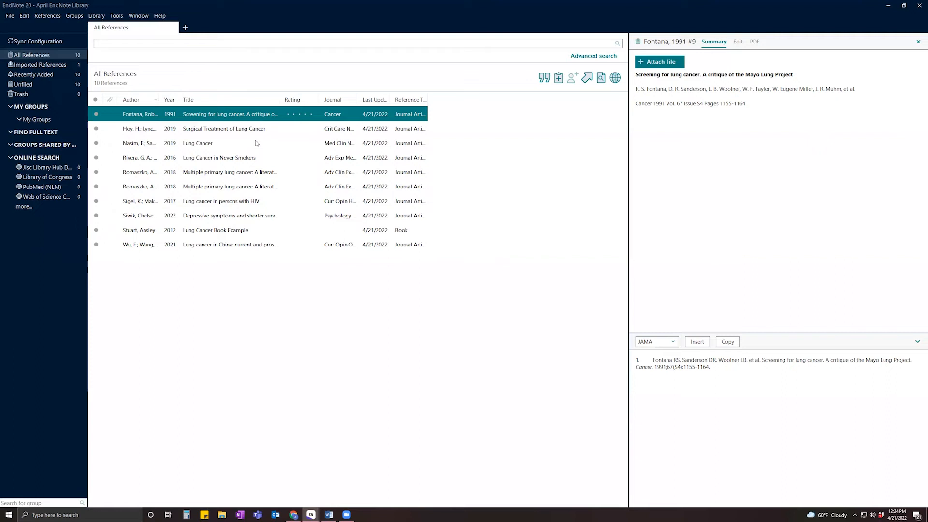
{"action": "key", "text": "ctrl+a"}
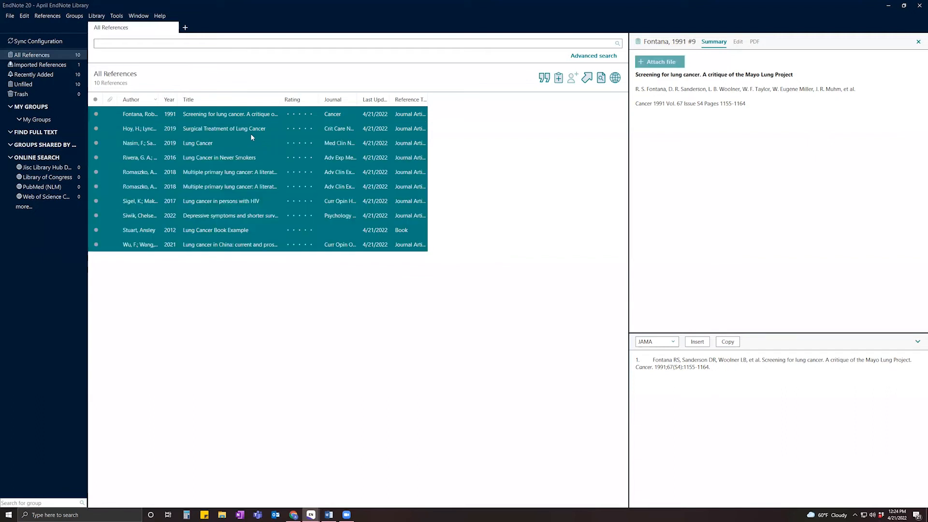
{"action": "right_click", "coordinate": [251, 137]}
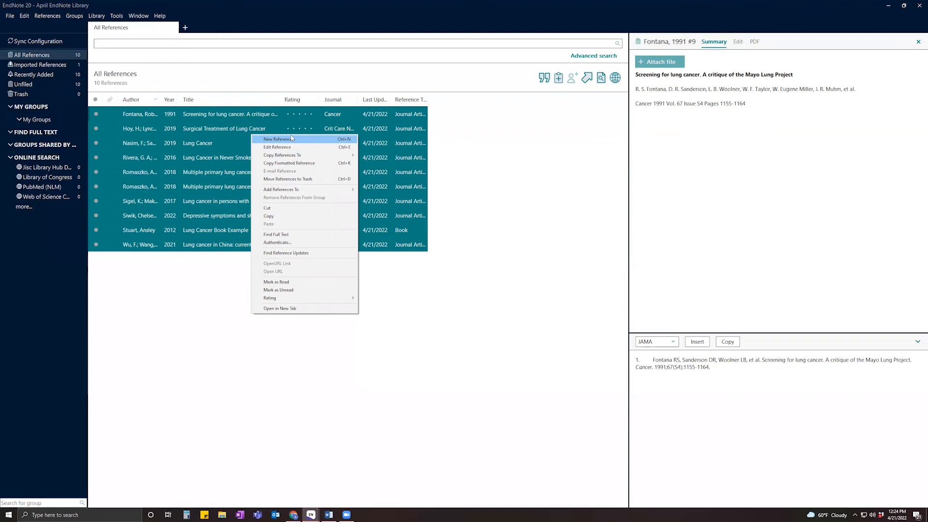
{"action": "left_click", "coordinate": [302, 235]}
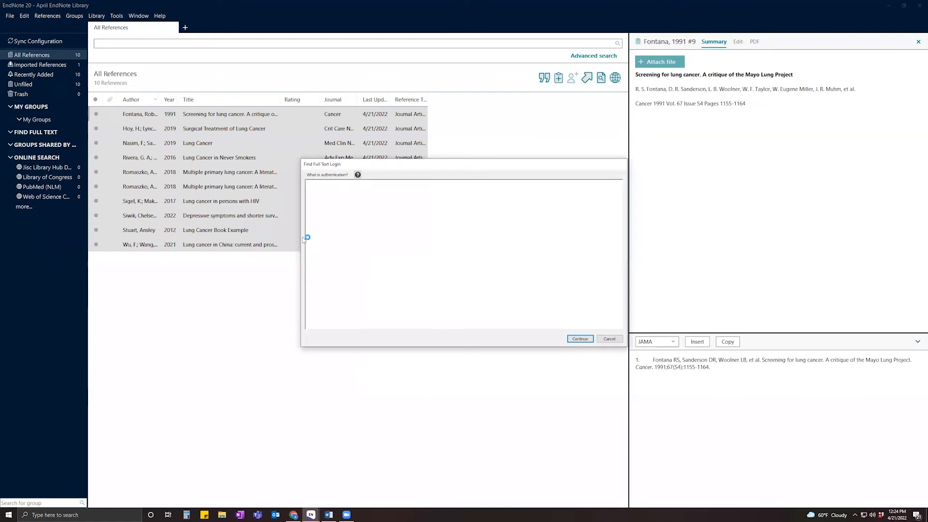
{"action": "left_click", "coordinate": [608, 339]}
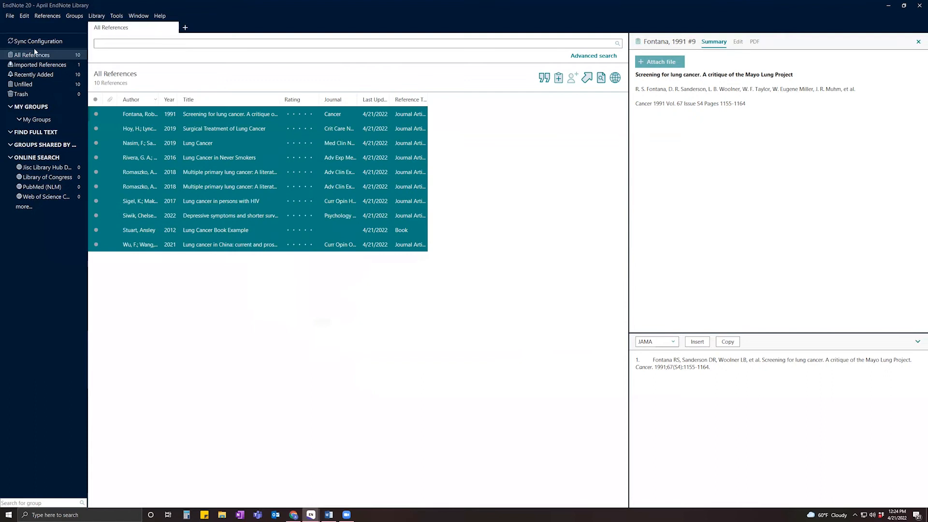
Open EndNote Preferences from the Edit menu, landing on the Find Full Text panel.
{"action": "left_click", "coordinate": [10, 16]}
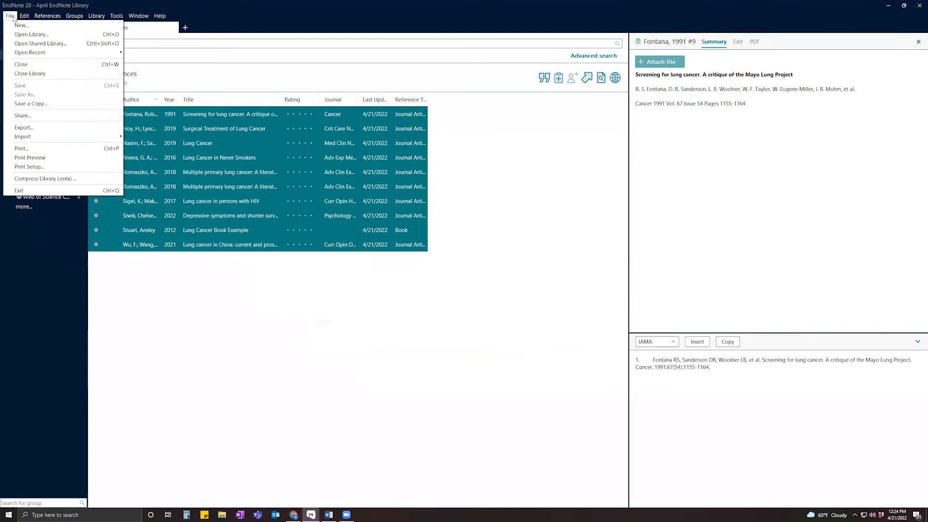
{"action": "mouse_move", "coordinate": [25, 17]}
{"action": "left_click", "coordinate": [10, 15]}
{"action": "mouse_move", "coordinate": [22, 19]}
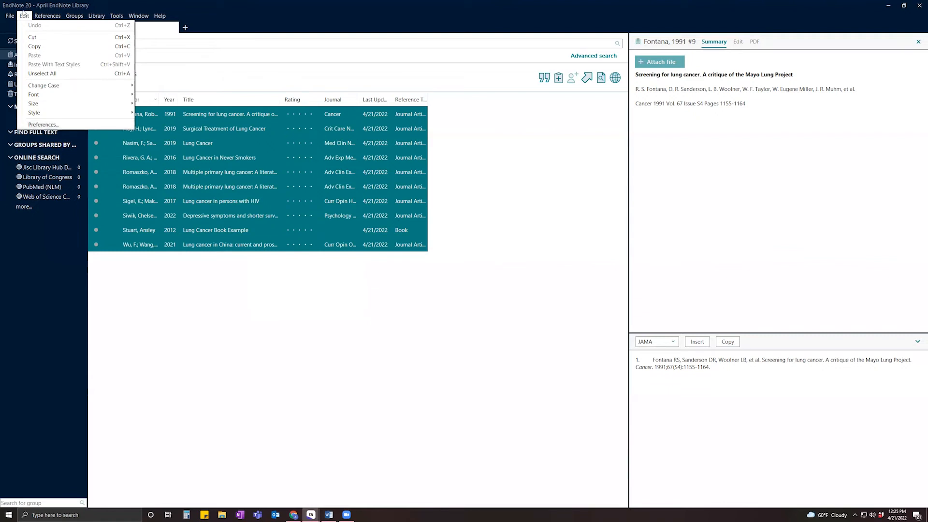
{"action": "left_click", "coordinate": [60, 124]}
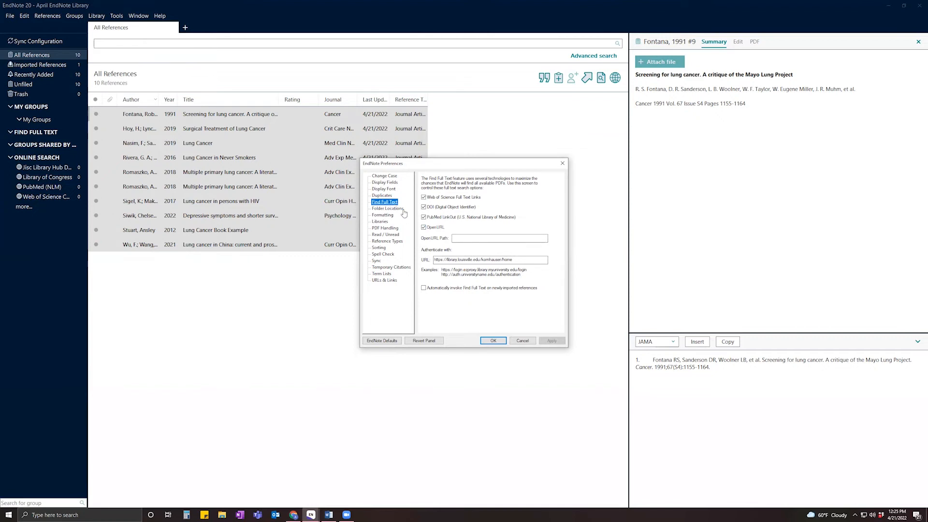
{"action": "left_click", "coordinate": [523, 260]}
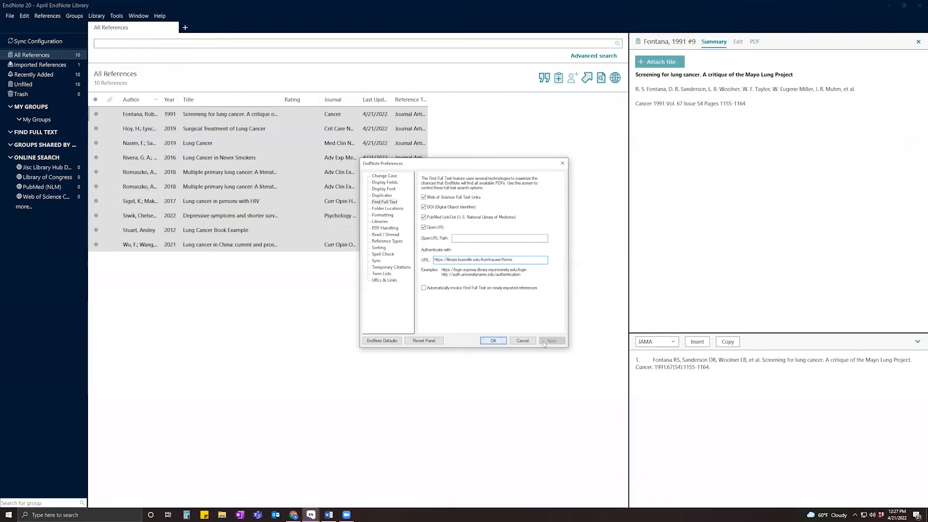
Confirm the Find Full Text preferences with the library authentication URL and return to the 10 references.
{"action": "left_click", "coordinate": [491, 340]}
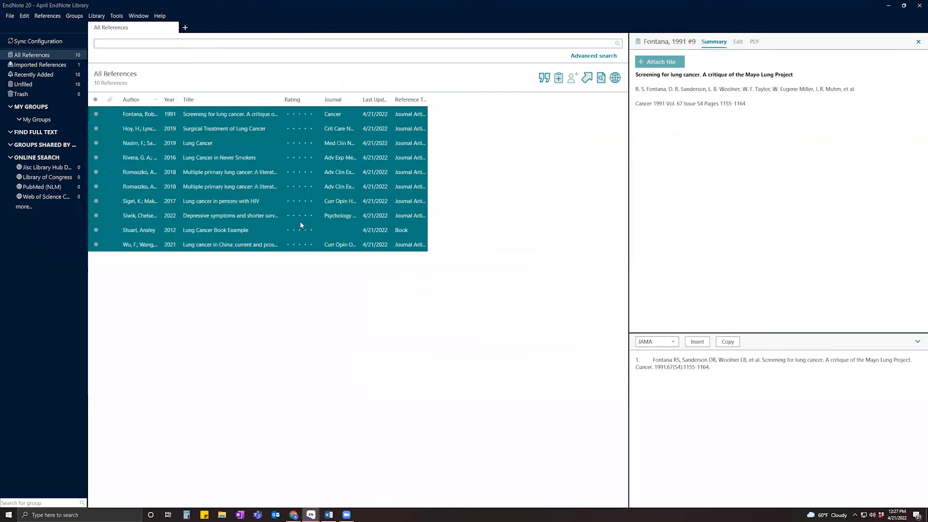
Run Find Full Text on all 10 selected references and continue past the library login prompt.
{"action": "right_click", "coordinate": [278, 181]}
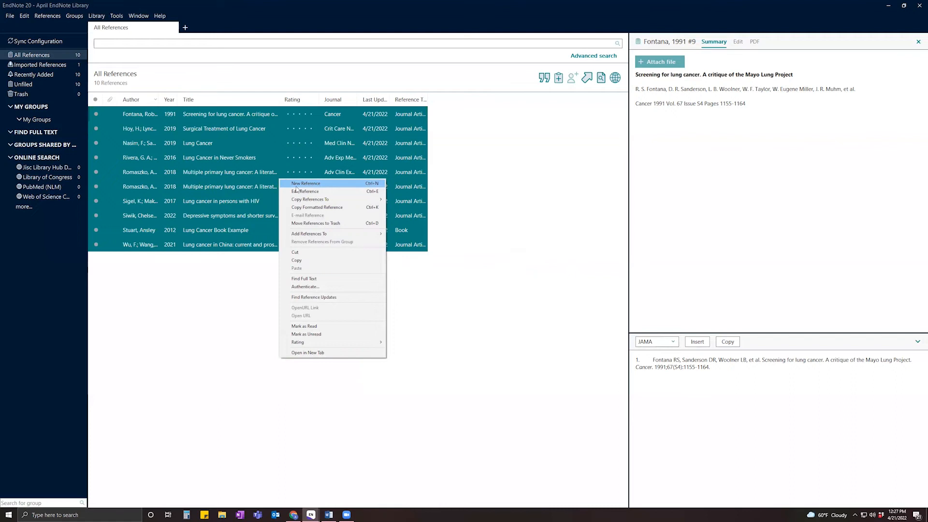
{"action": "left_click", "coordinate": [324, 280]}
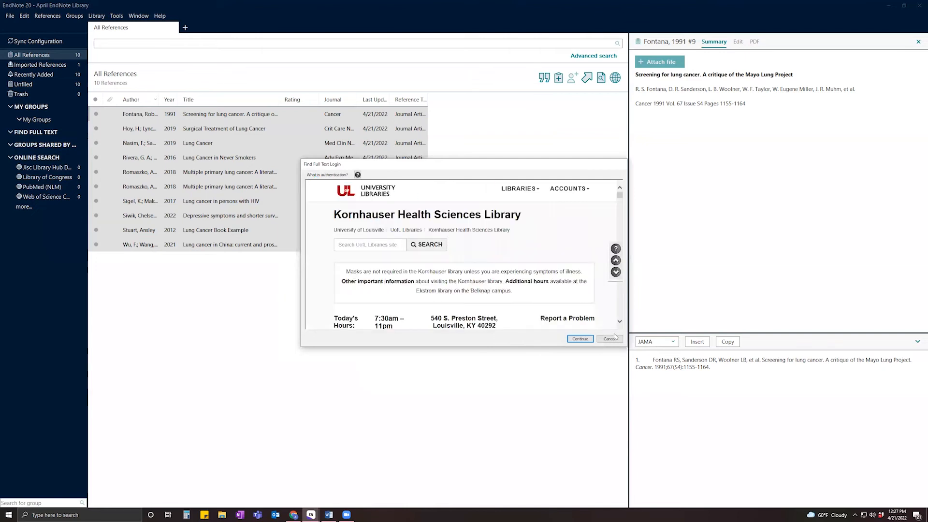
{"action": "left_click", "coordinate": [580, 338]}
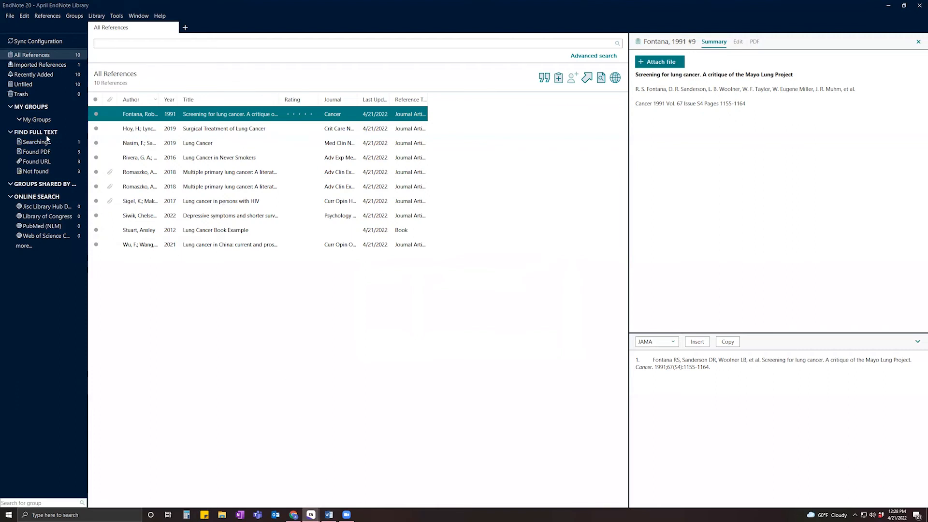
Bring Chrome forward and open the Kornhauser Health Sciences Library home page from its bookmark.
{"action": "left_click", "coordinate": [298, 513]}
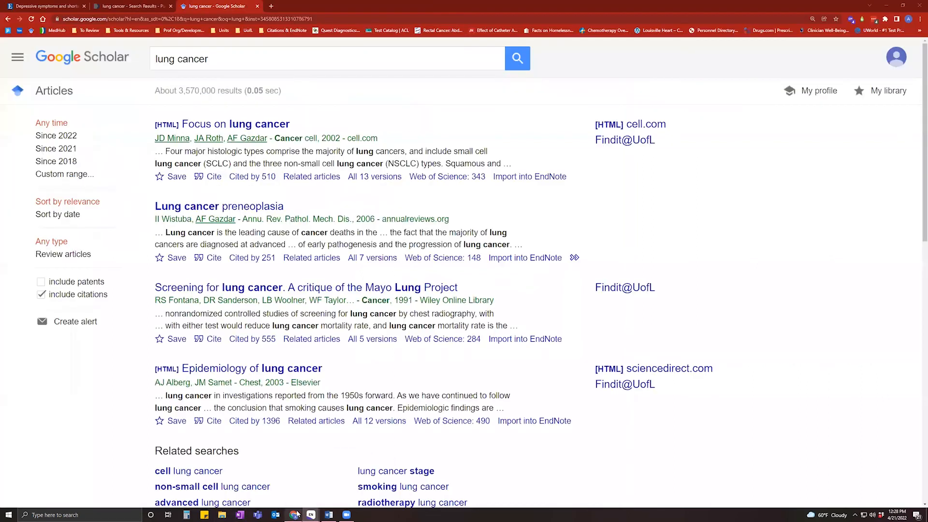
{"action": "left_click", "coordinate": [35, 7]}
{"action": "left_click", "coordinate": [44, 30]}
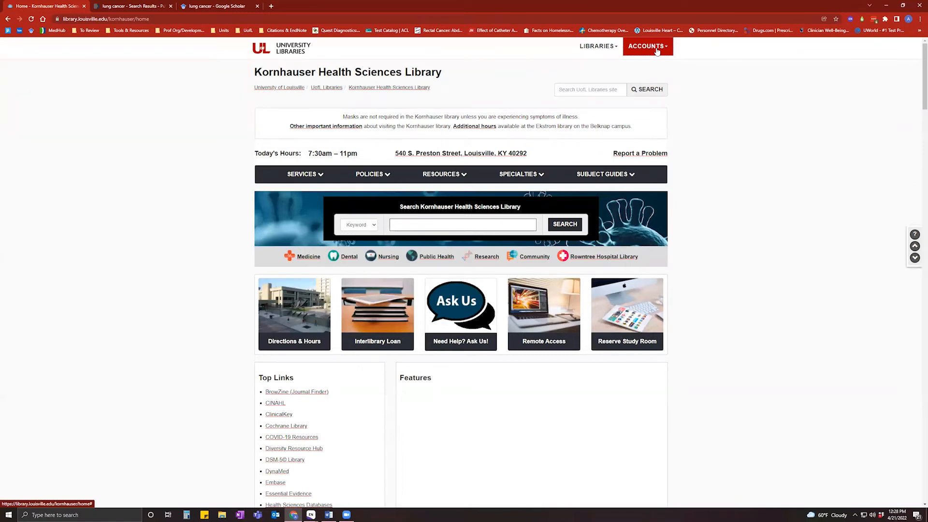
Sign in via ACCOUNTS > Off-Campus Login, return to the library home page, and minimize Chrome.
{"action": "left_click", "coordinate": [657, 52]}
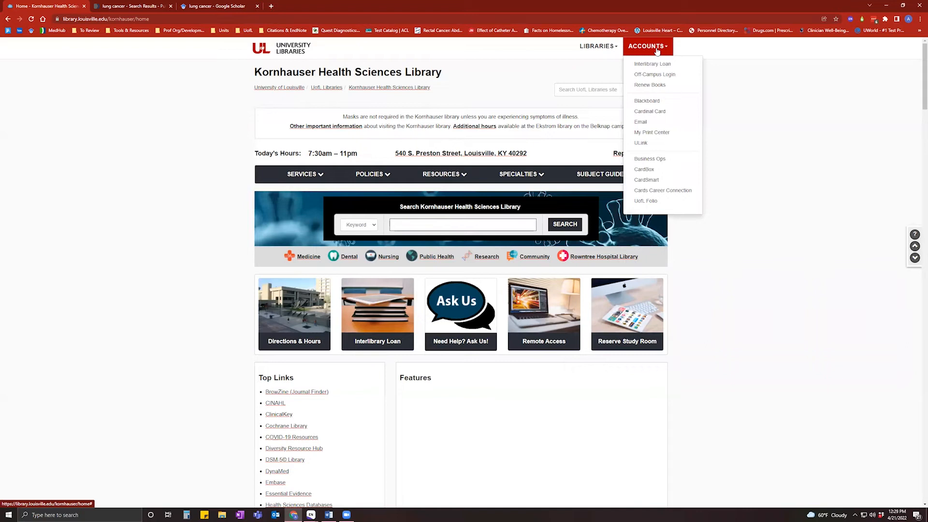
{"action": "left_click", "coordinate": [655, 77]}
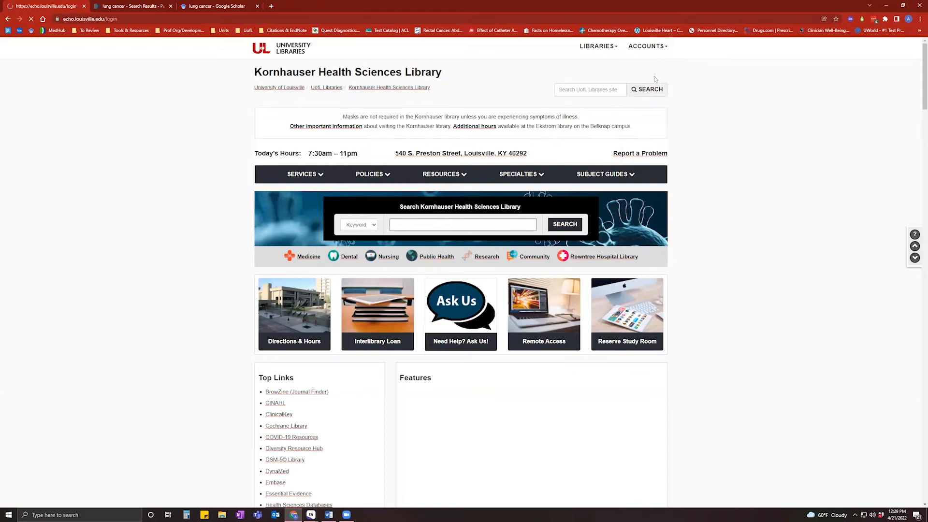
{"action": "left_click", "coordinate": [59, 136]}
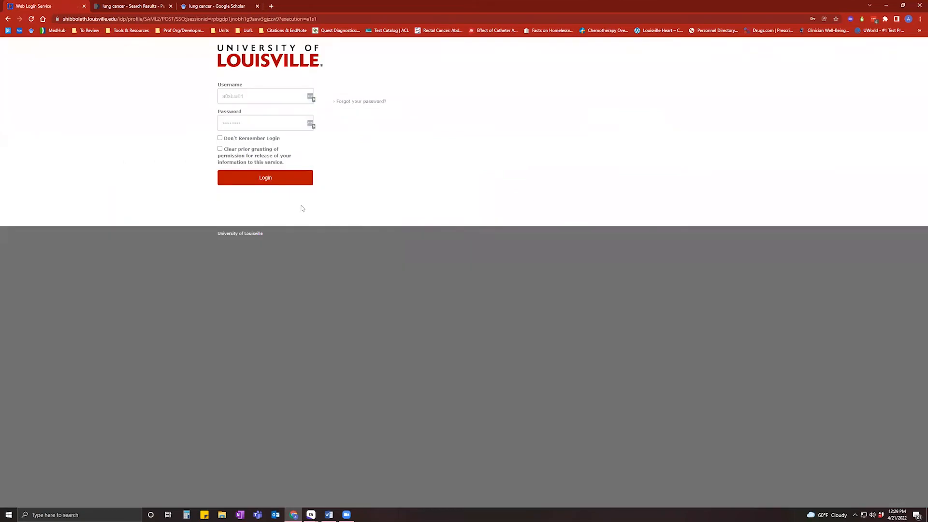
{"action": "left_click", "coordinate": [274, 184]}
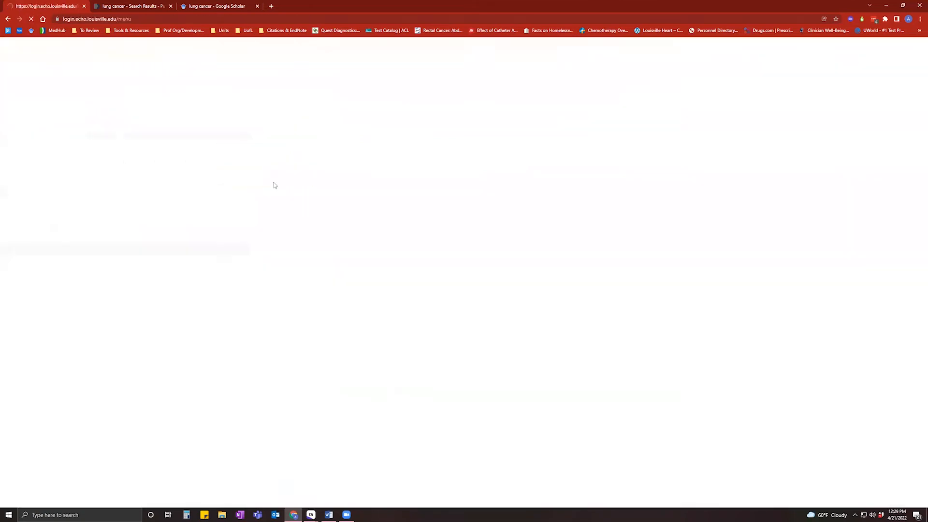
{"action": "left_click", "coordinate": [93, 316]}
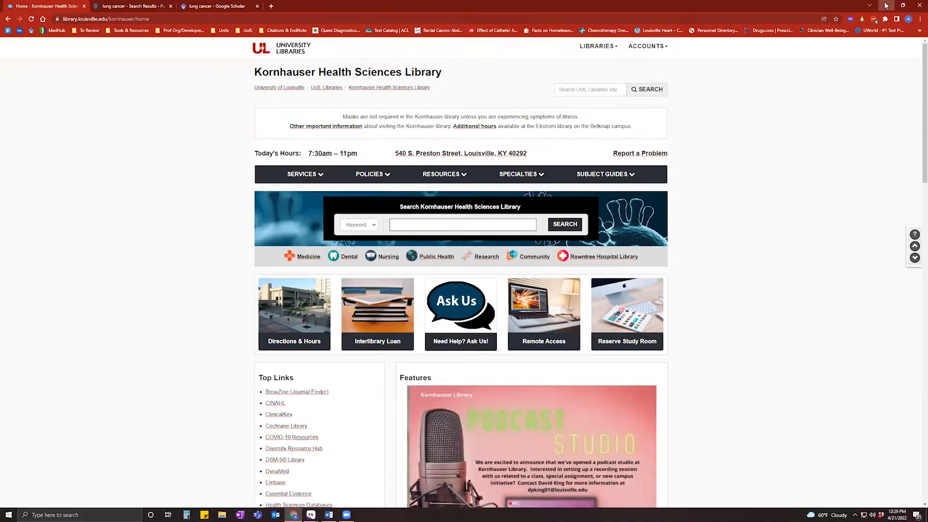
{"action": "left_click", "coordinate": [886, 5]}
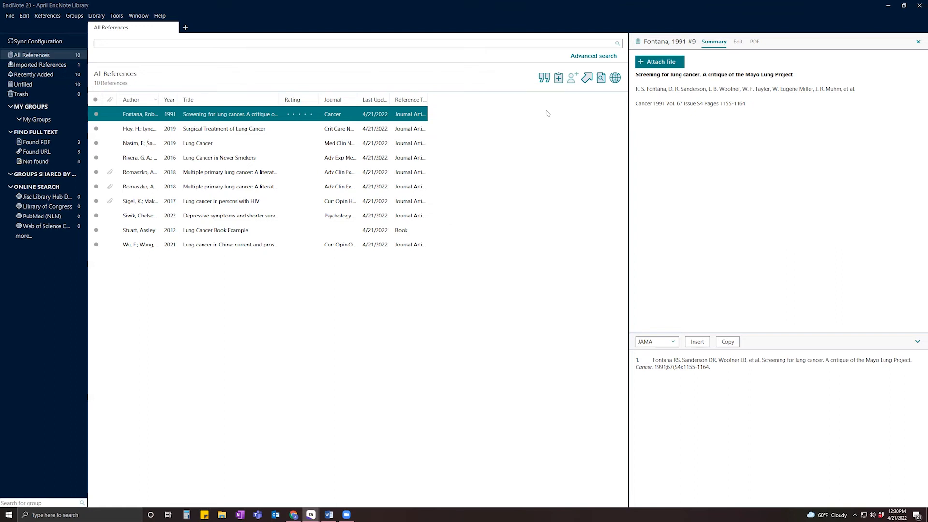
Show the PDF tab for the Fontana 1991 reference, which has no attachments.
{"action": "left_click", "coordinate": [754, 42]}
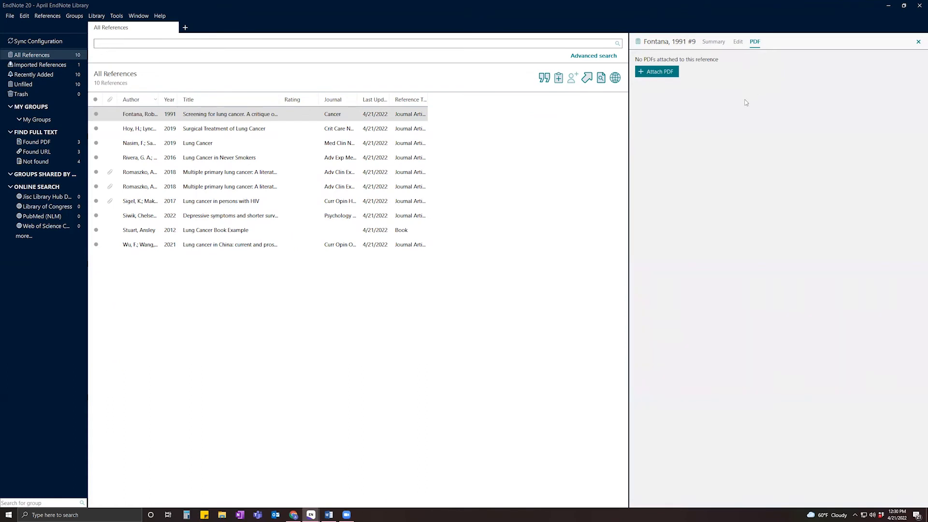
Cancel attaching a PDF to Fontana, then select the Romaszko 2018 reference to view its PDF.
{"action": "left_click", "coordinate": [668, 71]}
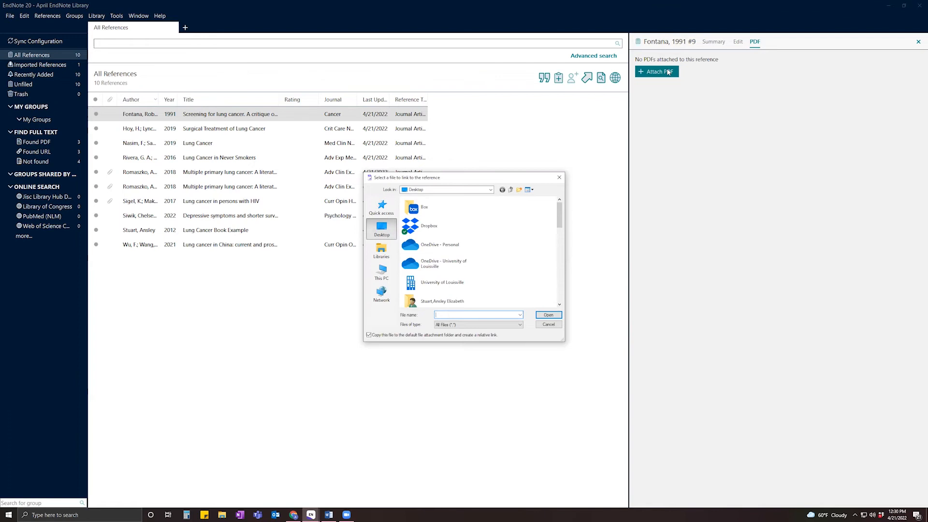
{"action": "left_click", "coordinate": [541, 326]}
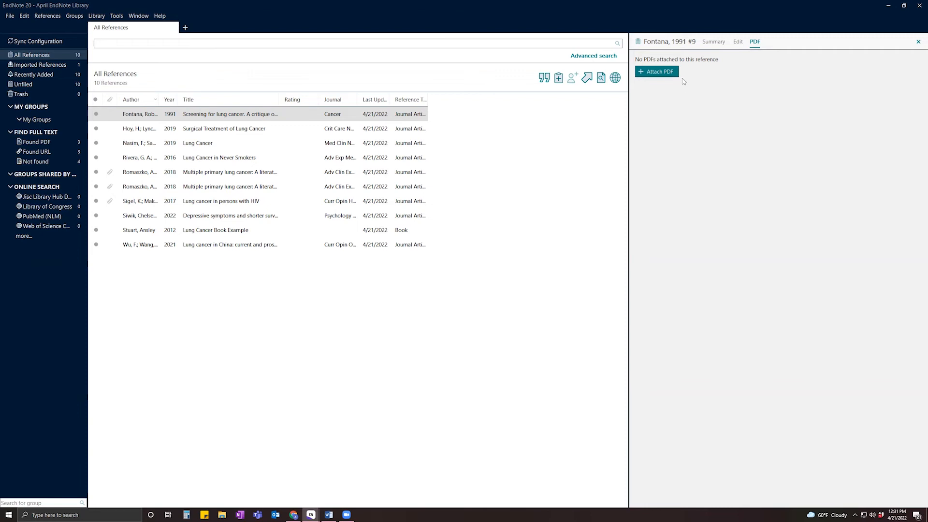
{"action": "left_click", "coordinate": [139, 174]}
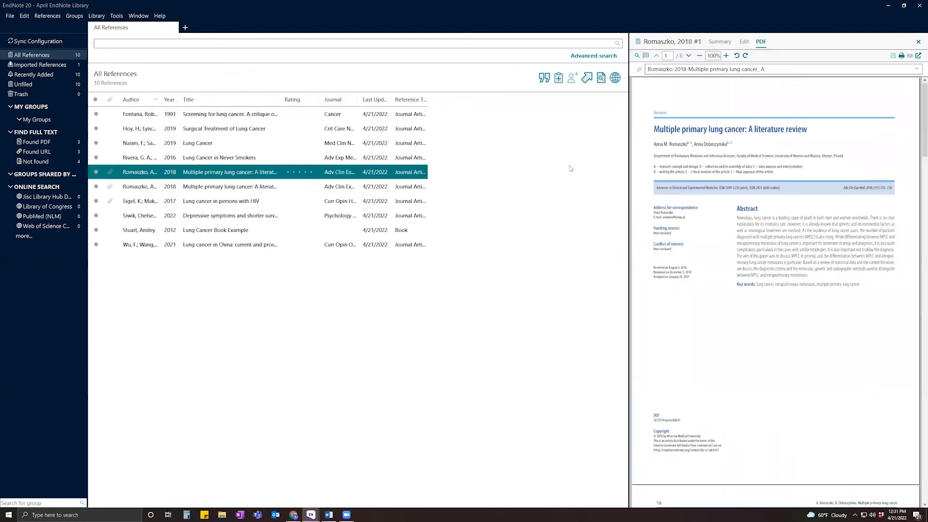
Open the Romaszko 2018 PDF in a maximized separate viewer at 200% zoom with markup tools on.
{"action": "left_click_drag", "start_coordinate": [631, 203], "coordinate": [586, 196]}
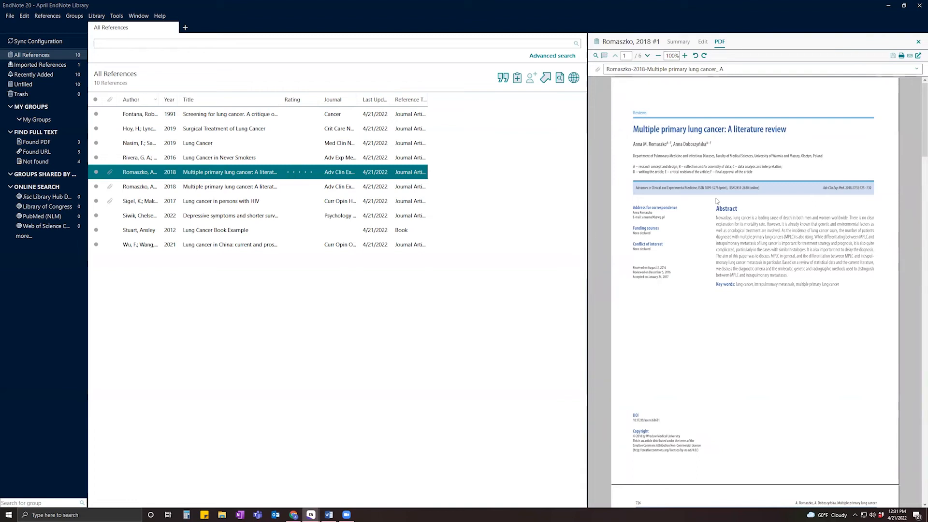
{"action": "left_click", "coordinate": [917, 57]}
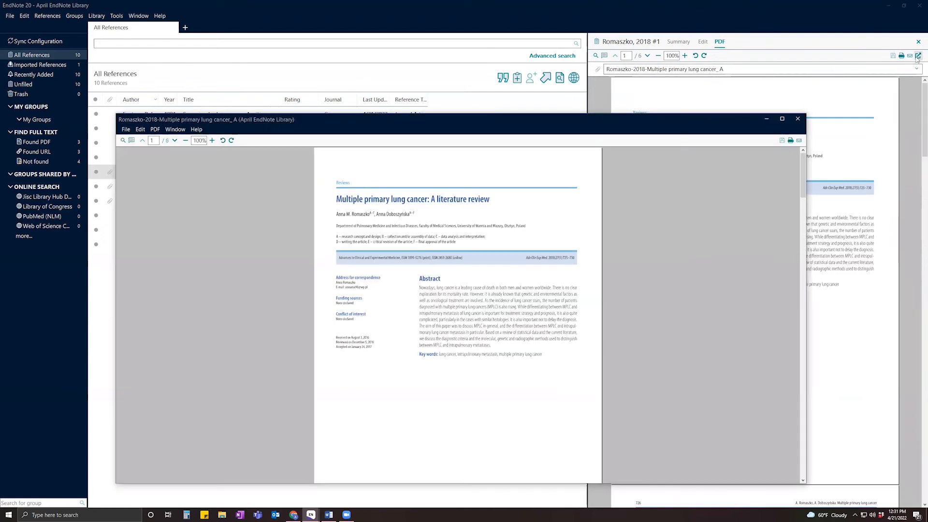
{"action": "left_click", "coordinate": [781, 119]}
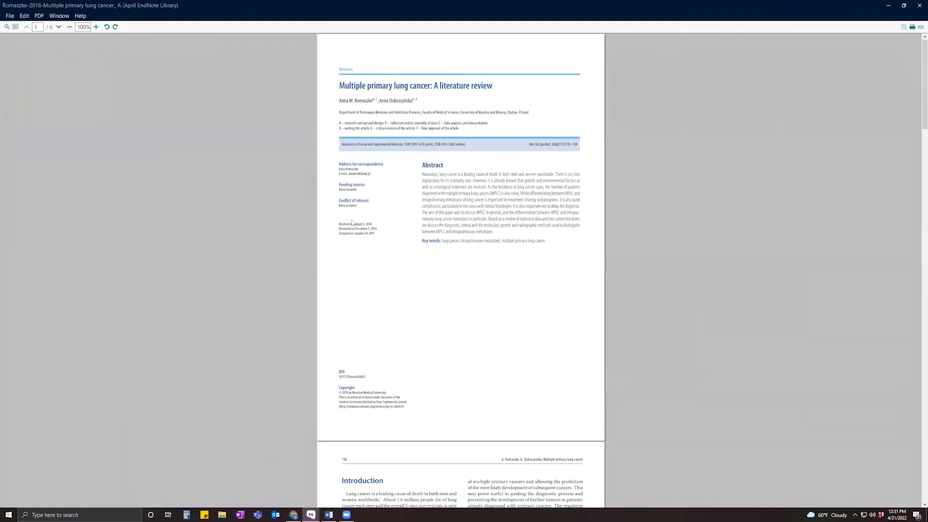
{"action": "left_click", "coordinate": [96, 27]}
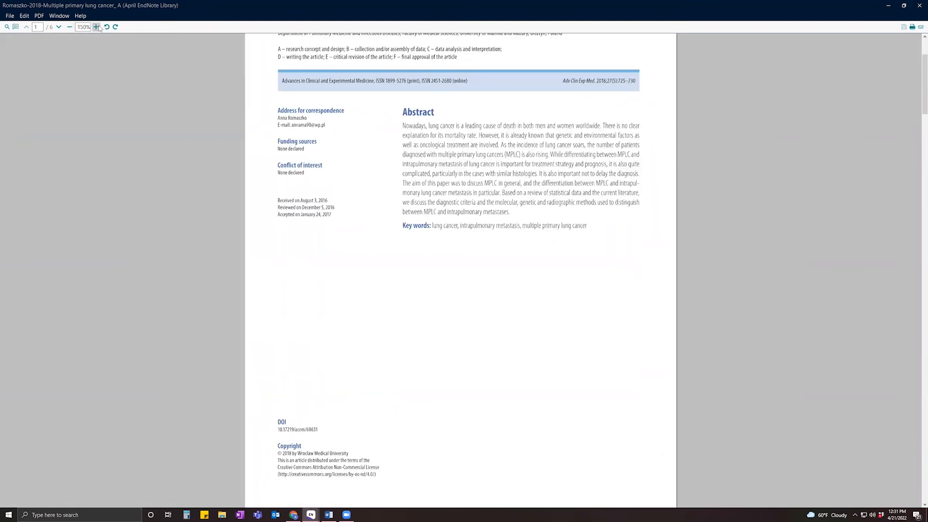
{"action": "scroll", "coordinate": [286, 190], "scroll_direction": "up", "scroll_amount": 5}
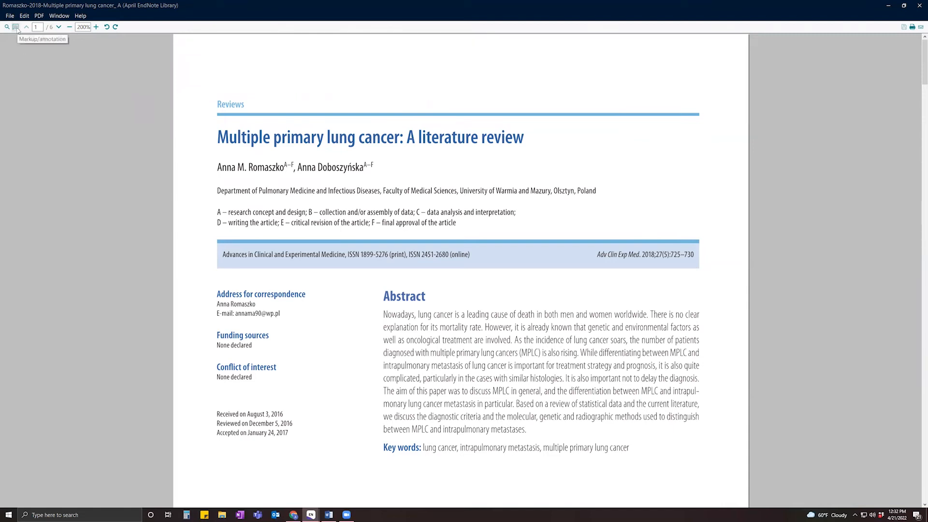
{"action": "left_click", "coordinate": [16, 27]}
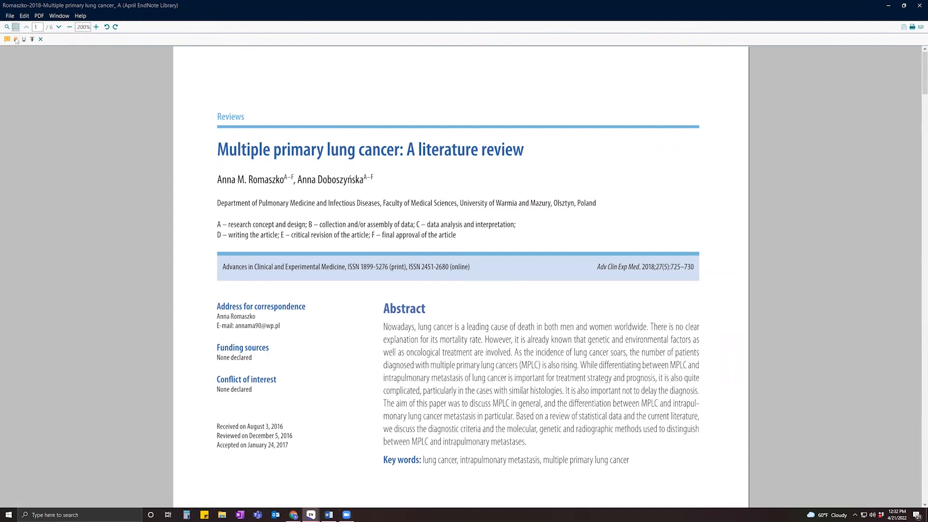
Add a sticky note beside the correspondence address and highlight the abstract's final sentence.
{"action": "left_click", "coordinate": [8, 39]}
{"action": "left_click", "coordinate": [295, 319]}
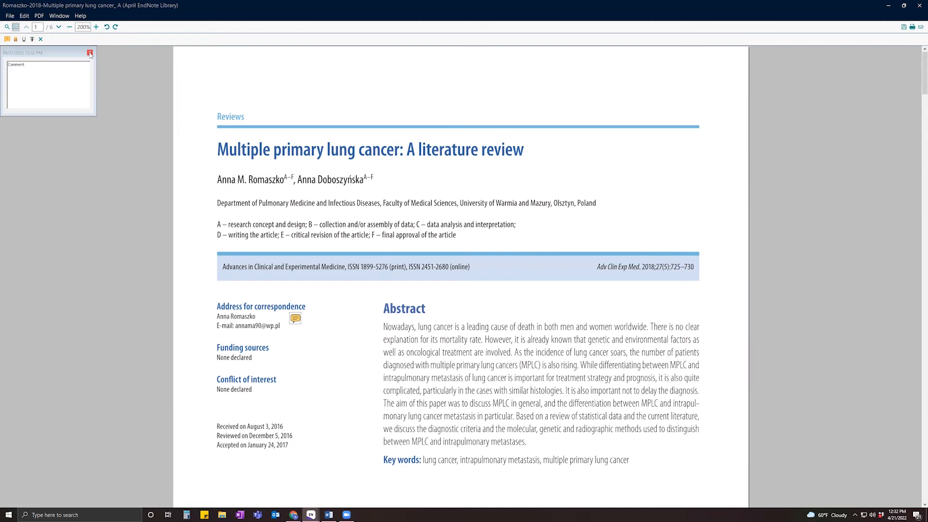
{"action": "left_click", "coordinate": [15, 41]}
{"action": "left_click_drag", "start_coordinate": [515, 416], "coordinate": [533, 445]}
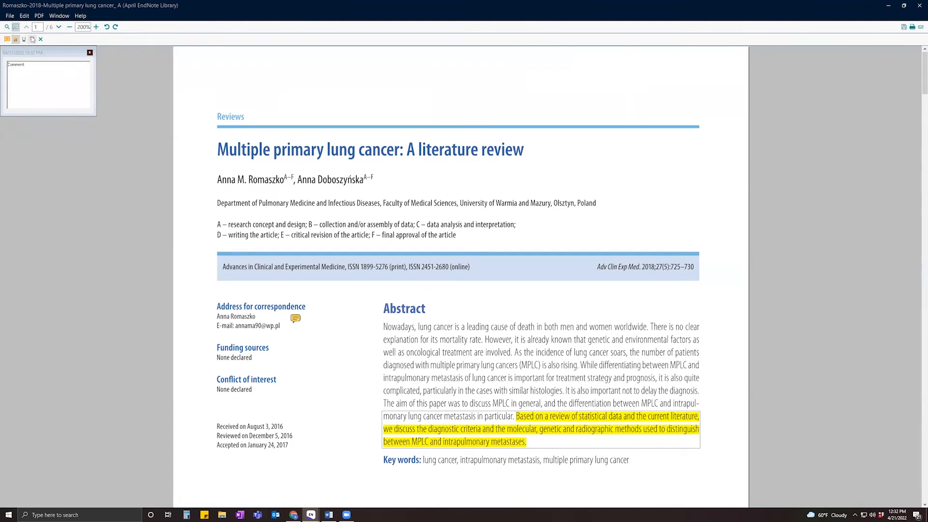
Save the annotated PDF, close its viewer, and restore EndNote to a smaller window.
{"action": "left_click", "coordinate": [40, 39]}
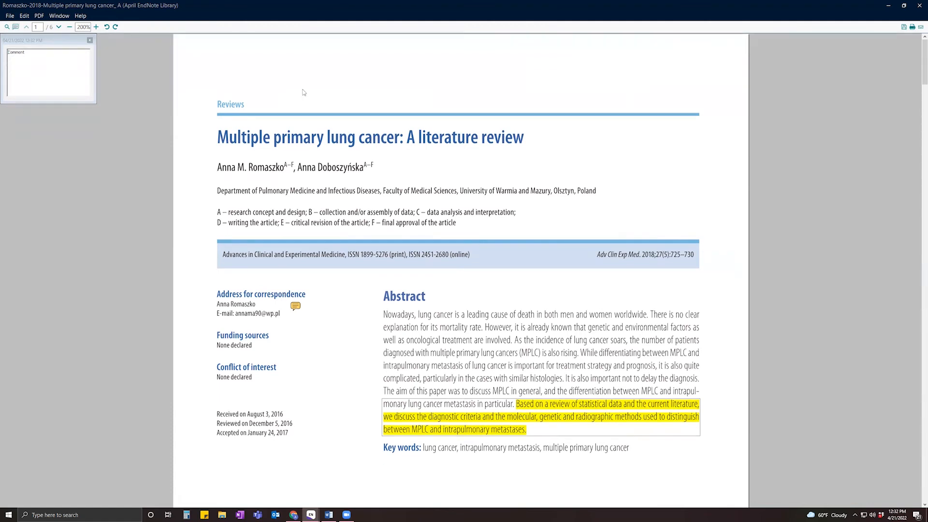
{"action": "left_click", "coordinate": [904, 29]}
{"action": "left_click", "coordinate": [919, 6]}
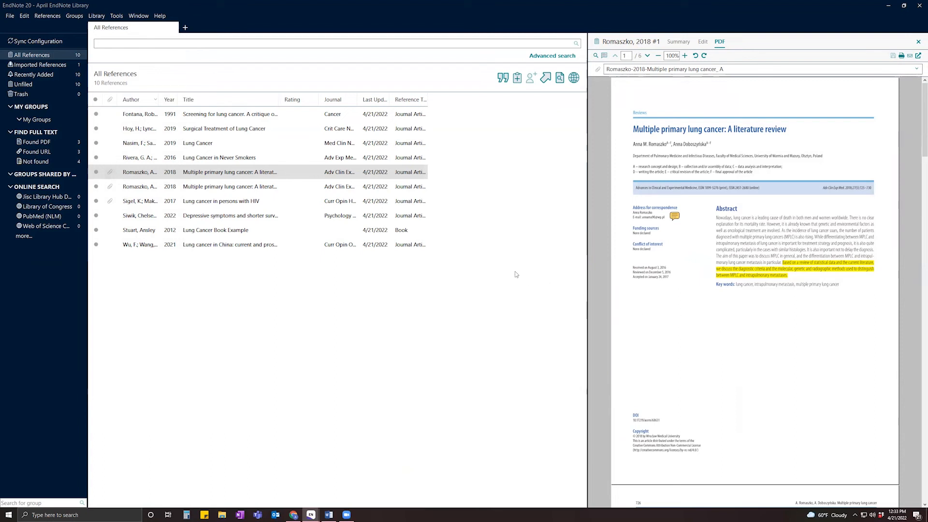
{"action": "left_click", "coordinate": [903, 5]}
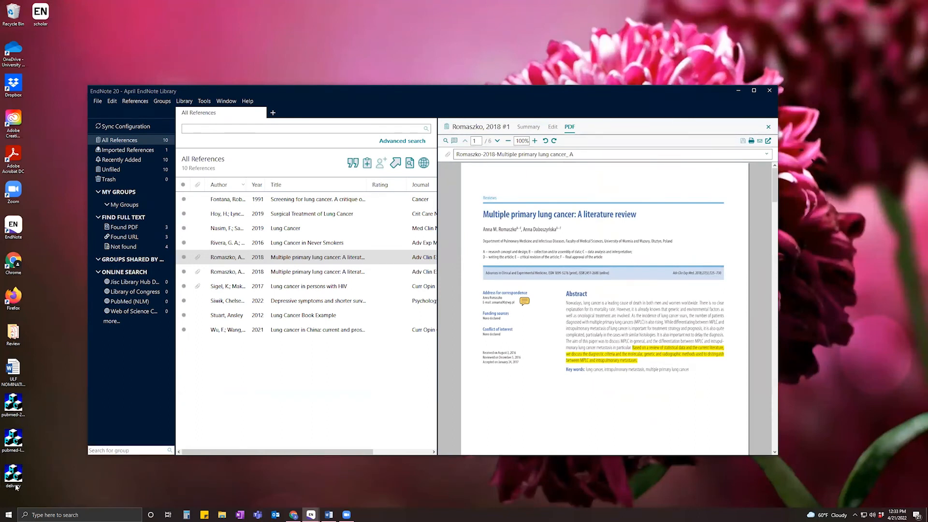
Move the scholar, pubmed and delivery desktop items to the Recycle Bin and open File Explorer.
{"action": "left_click", "coordinate": [10, 466]}
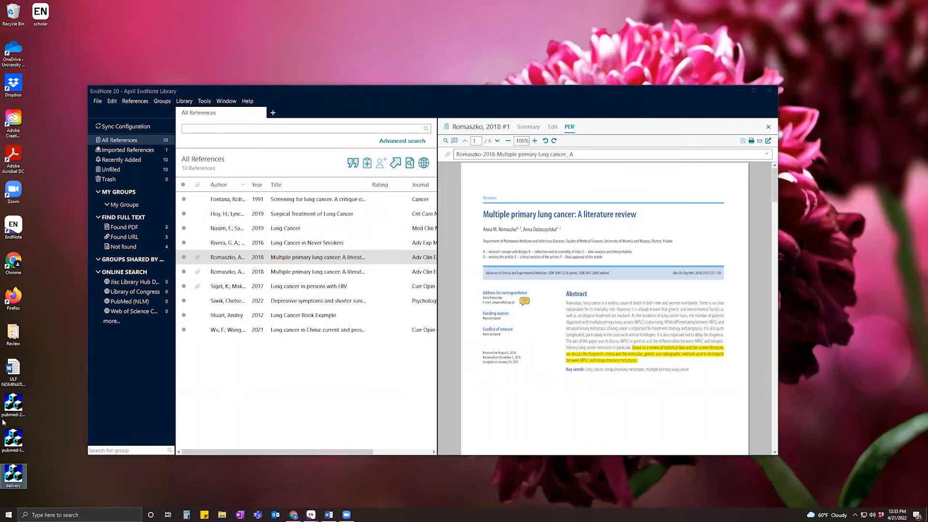
{"action": "left_click", "coordinate": [13, 405], "text": "shift"}
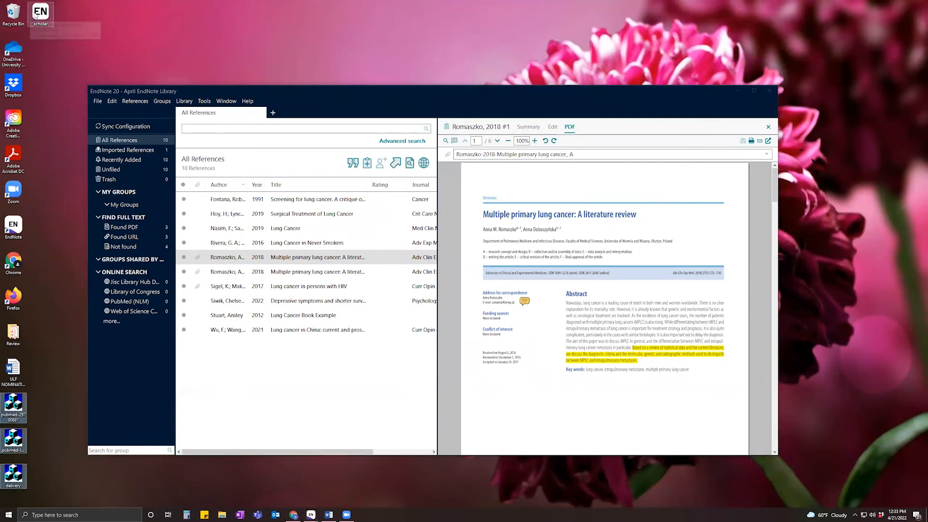
{"action": "left_click_drag", "start_coordinate": [40, 12], "coordinate": [6, 13]}
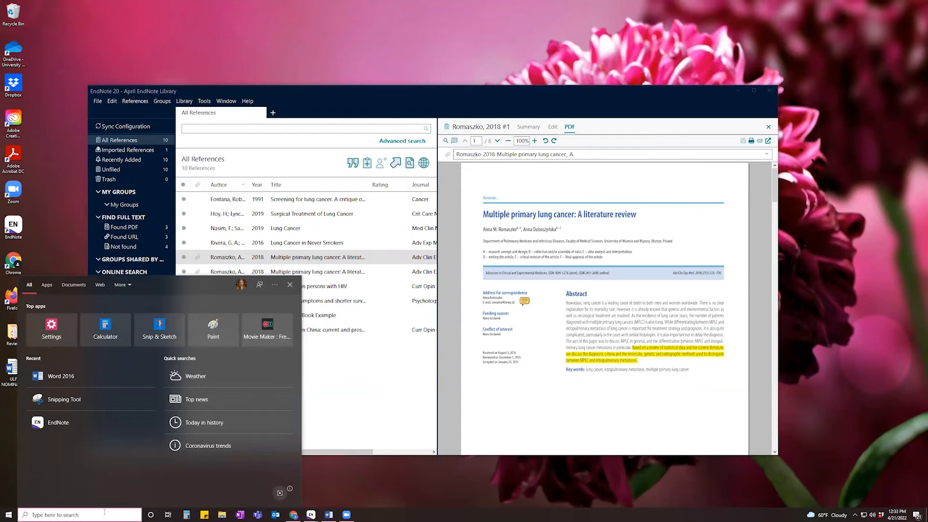
{"action": "type", "text": "doc"}
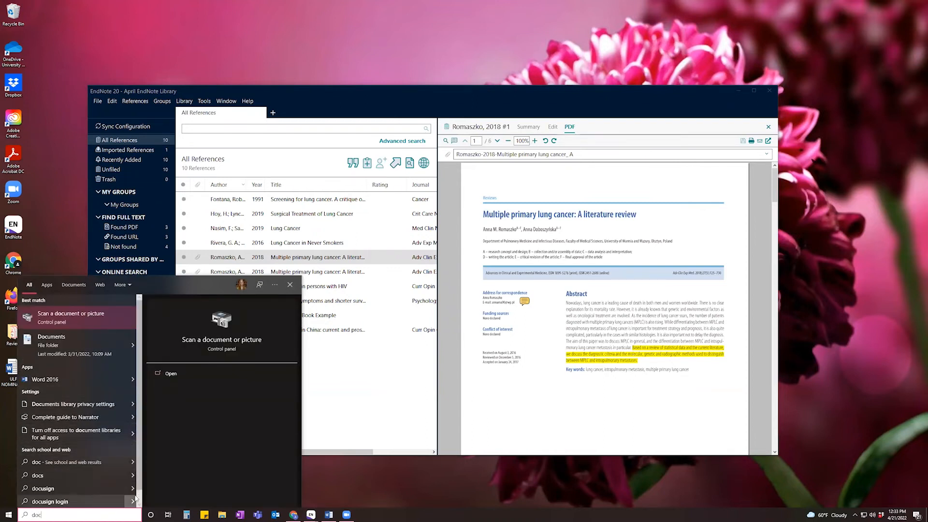
{"action": "left_click", "coordinate": [223, 515]}
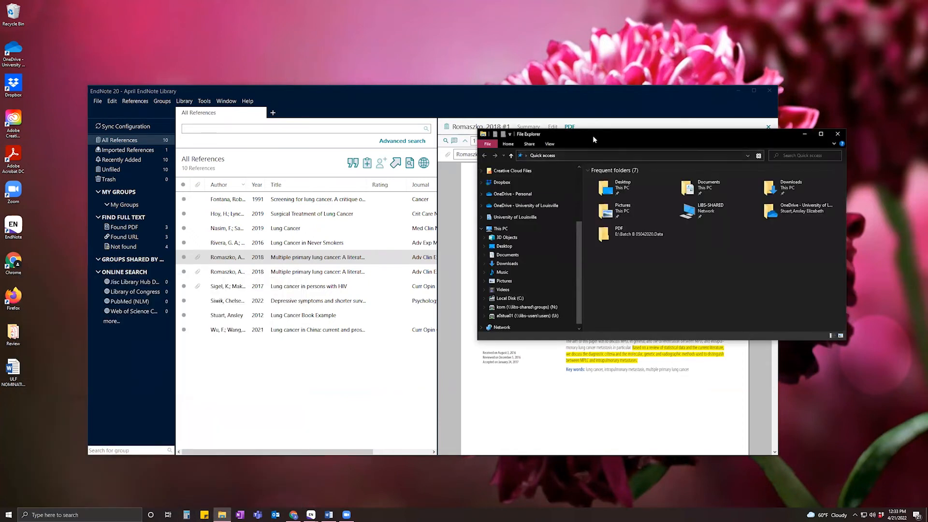
In Documents, try moving April EndNote Library and its .Data folder, triggering a File In Use warning.
{"action": "left_click_drag", "start_coordinate": [592, 136], "coordinate": [311, 120]}
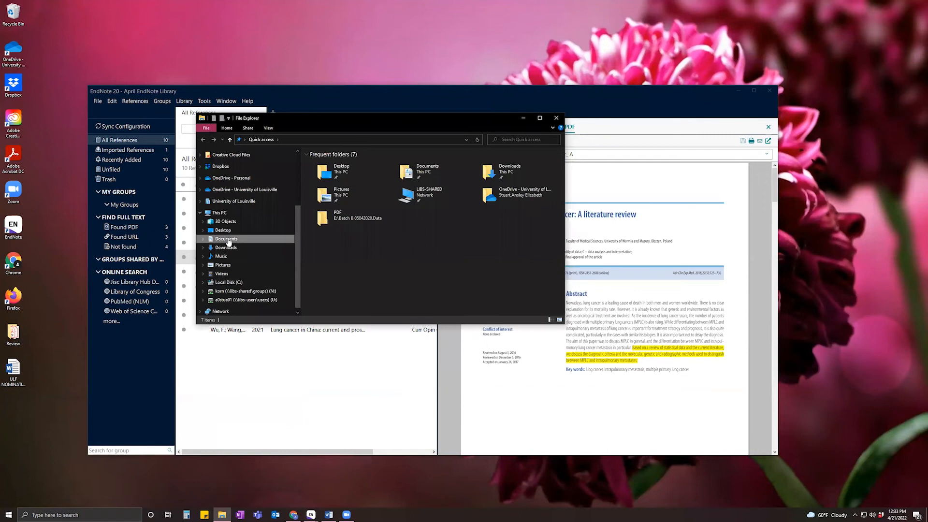
{"action": "left_click", "coordinate": [227, 239]}
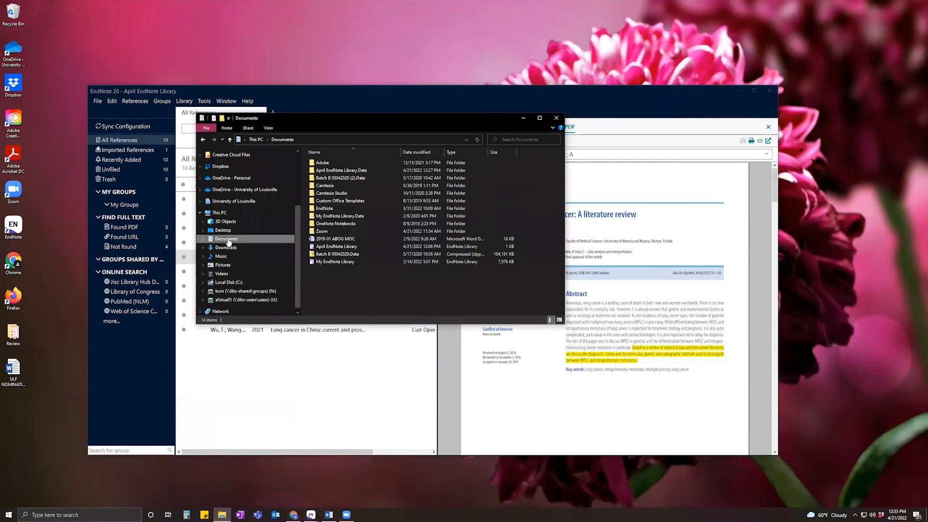
{"action": "left_click", "coordinate": [539, 119]}
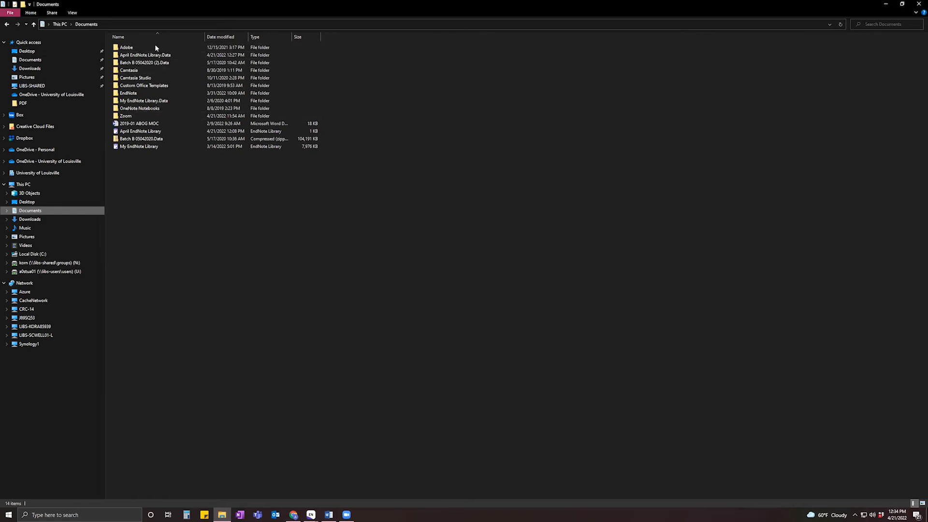
{"action": "left_click", "coordinate": [902, 4]}
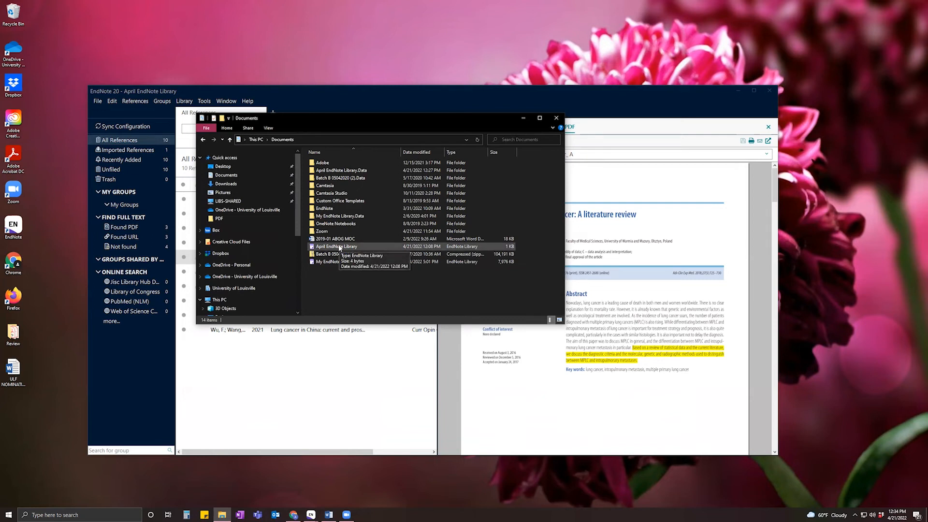
{"action": "left_click", "coordinate": [340, 248]}
{"action": "left_click", "coordinate": [341, 170], "text": "ctrl"}
{"action": "left_click_drag", "start_coordinate": [335, 247], "coordinate": [299, 50]}
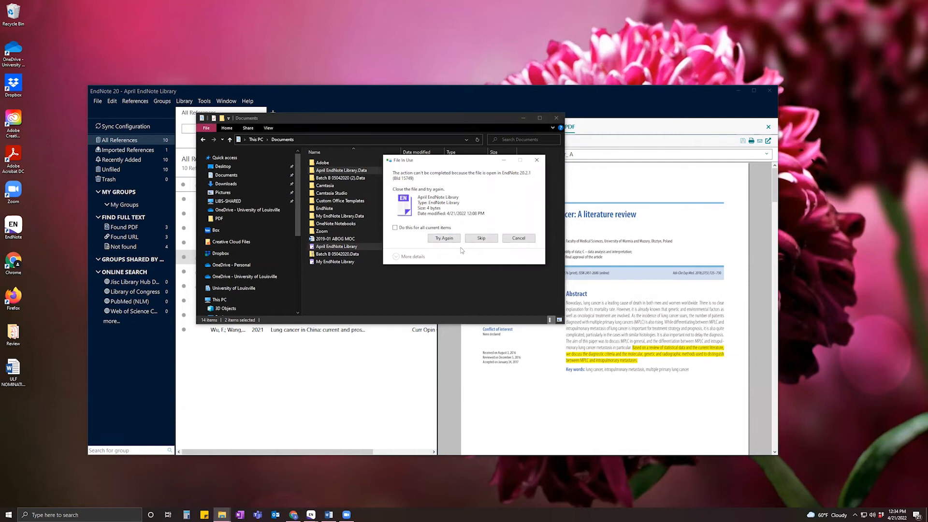
Skip both in-use warnings so April EndNote Library and its .Data folder stay in Documents.
{"action": "left_click", "coordinate": [480, 239]}
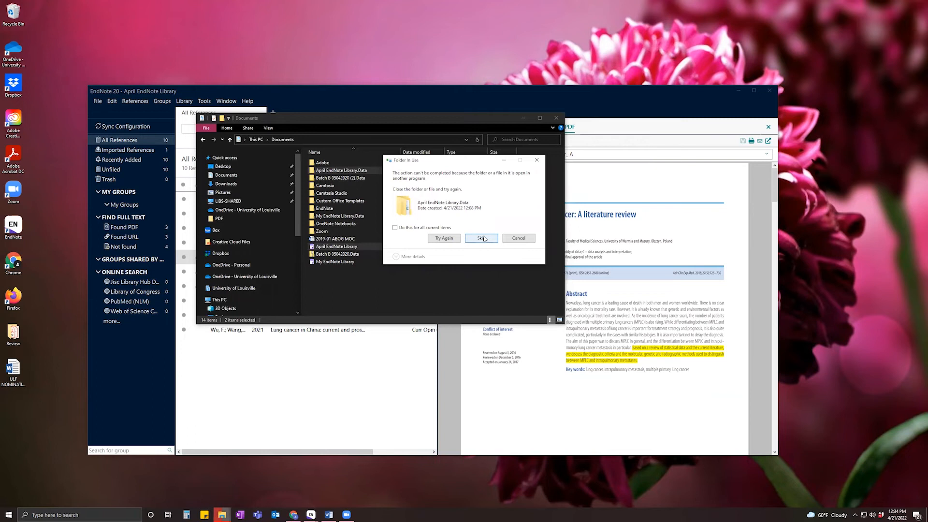
{"action": "left_click", "coordinate": [481, 238]}
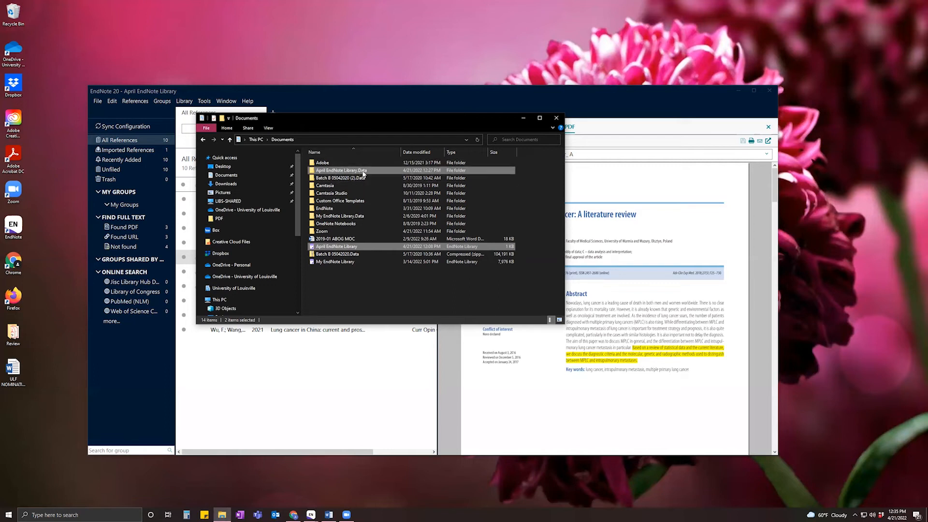
{"action": "mouse_move", "coordinate": [365, 172]}
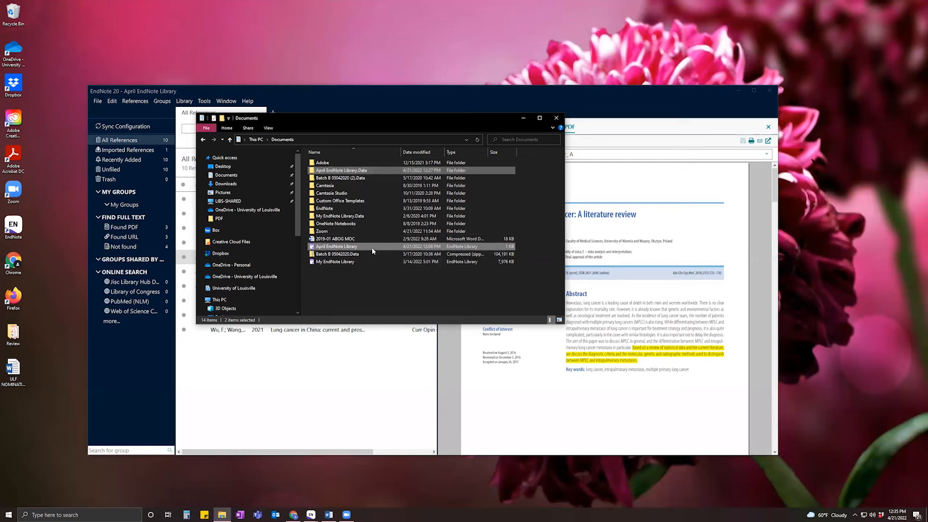
{"action": "mouse_move", "coordinate": [372, 249]}
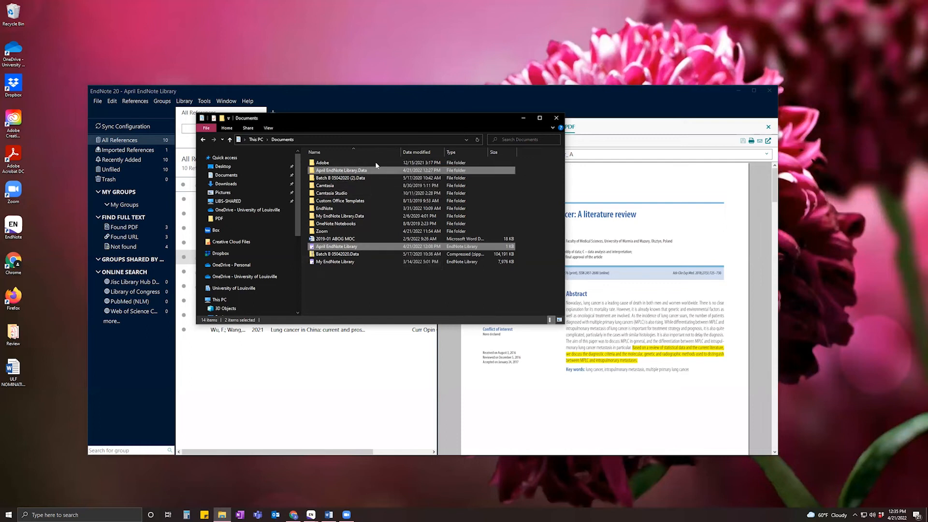
Return to EndNote and show the Romaszko 2018 summary with its abstract and JAMA citation.
{"action": "left_click", "coordinate": [522, 119]}
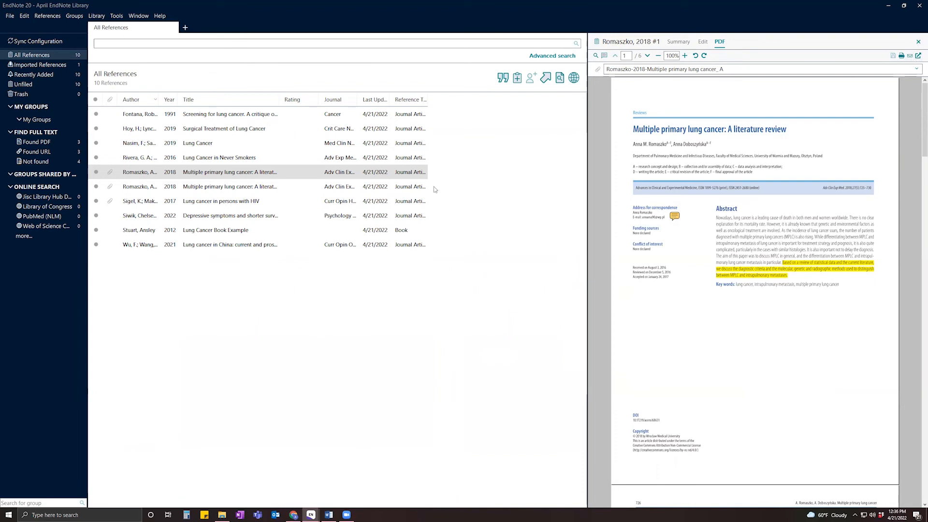
{"action": "left_click", "coordinate": [686, 43]}
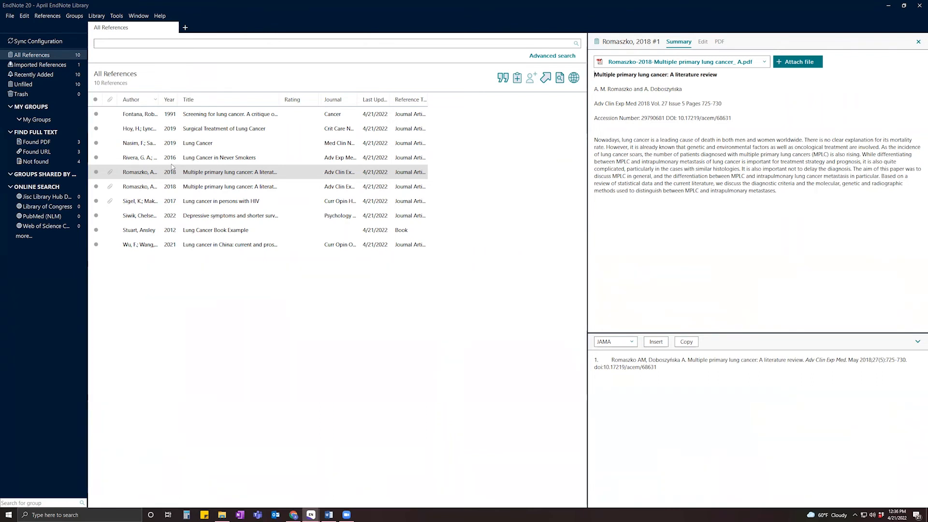
Browse the Tools, Groups and Library menus to locate Sync and Find Duplicates.
{"action": "left_click", "coordinate": [116, 17]}
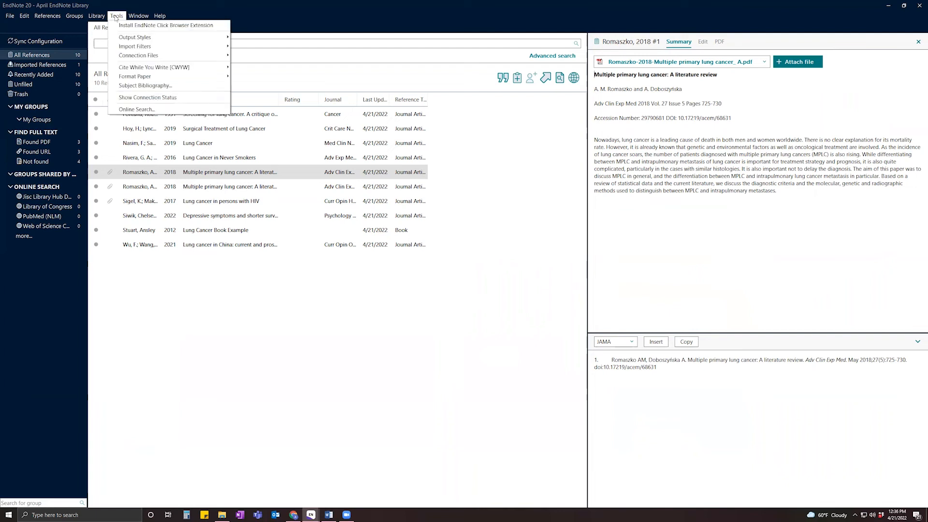
{"action": "mouse_move", "coordinate": [97, 16]}
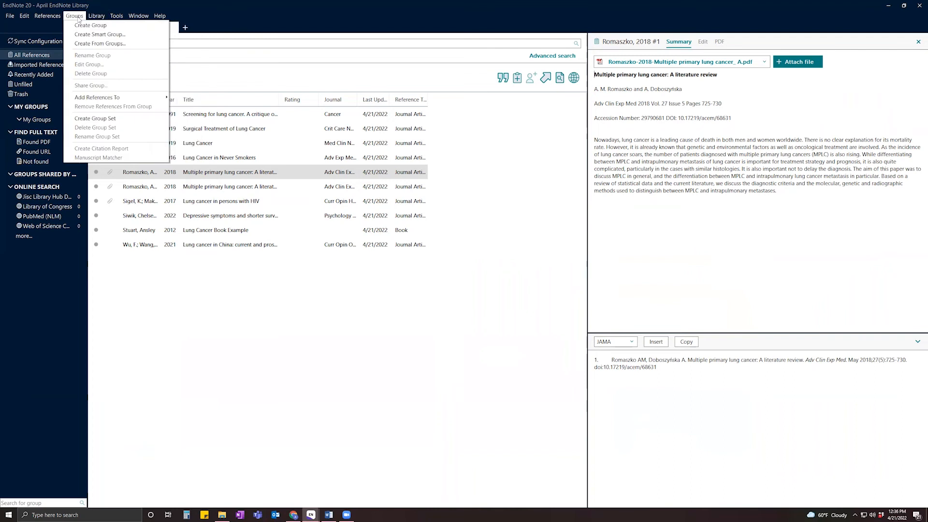
{"action": "mouse_move", "coordinate": [51, 22]}
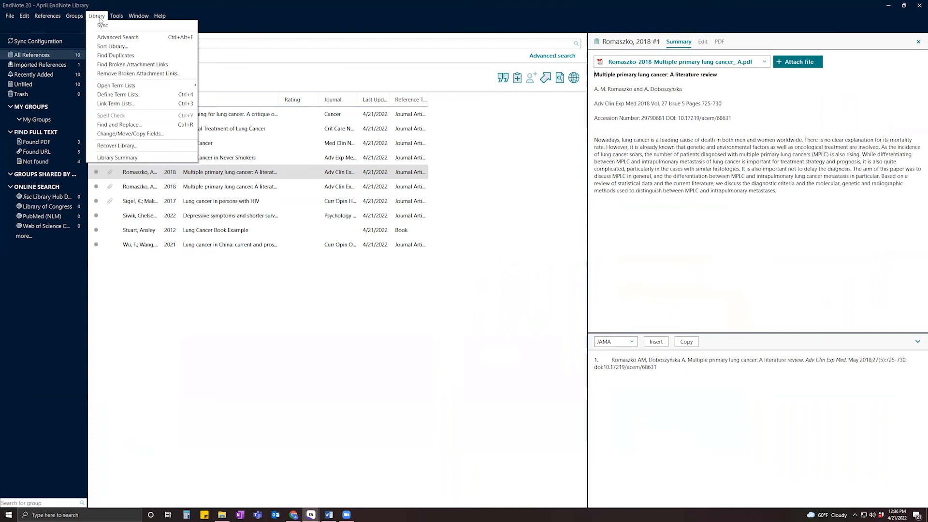
Run Find Duplicates and keep the first Romaszko 2018 record, sending the other to Trash.
{"action": "left_click", "coordinate": [116, 55]}
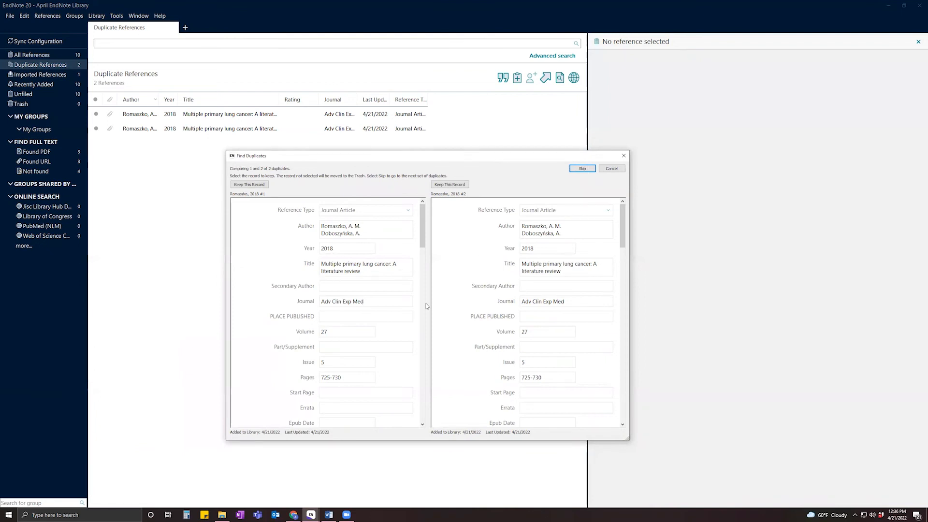
{"action": "left_click", "coordinate": [355, 234]}
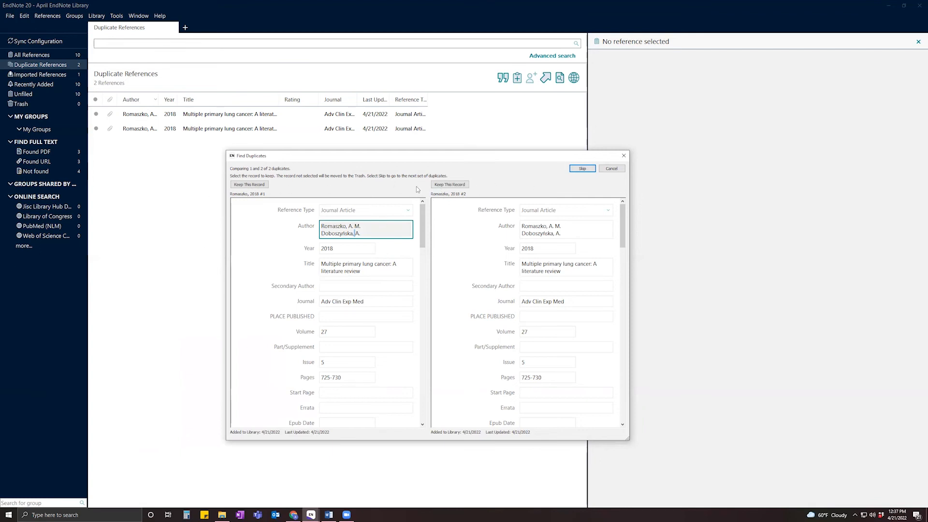
{"action": "left_click", "coordinate": [265, 186]}
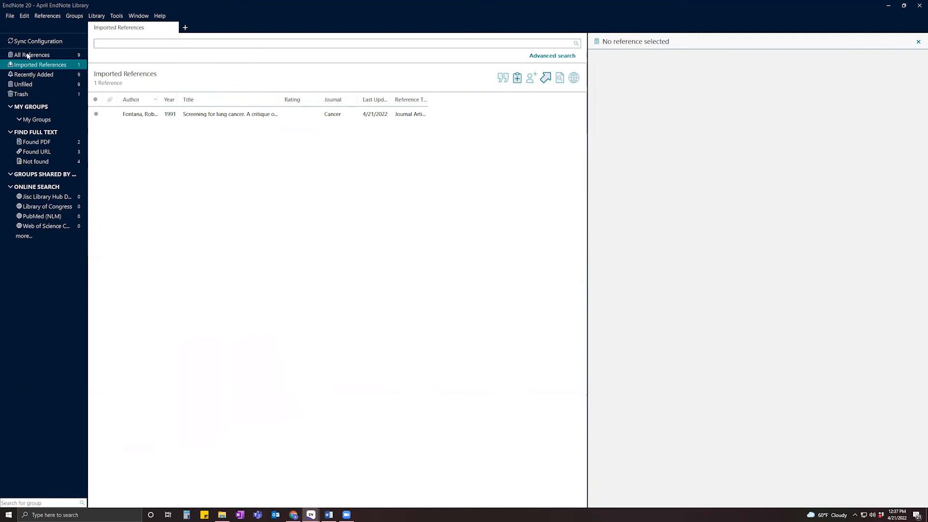
Check the Trash and its Empty Trash option, then return to All References showing 9 items.
{"action": "left_click", "coordinate": [21, 94]}
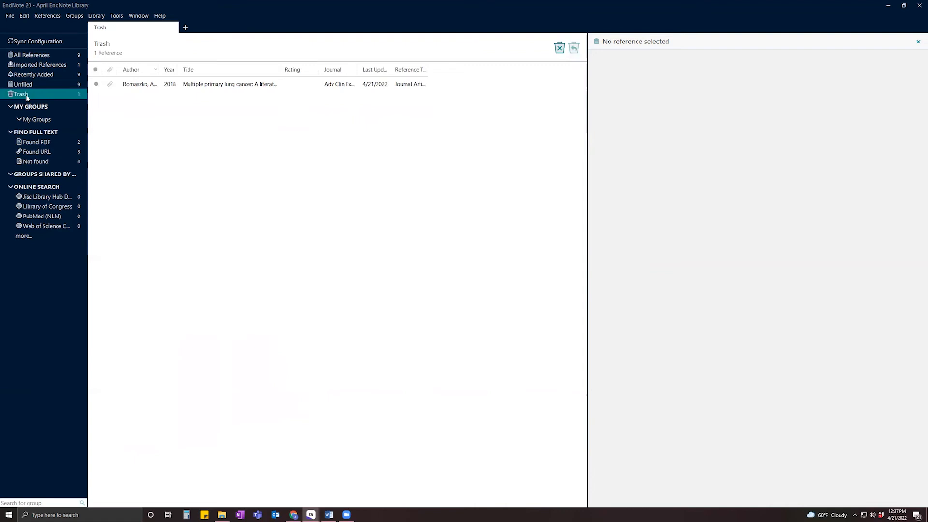
{"action": "right_click", "coordinate": [27, 98]}
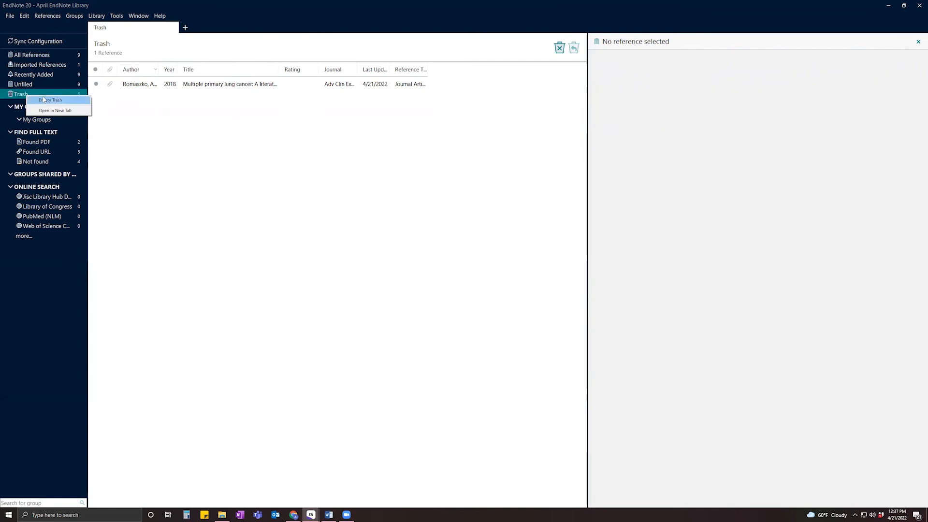
{"action": "left_click", "coordinate": [49, 57]}
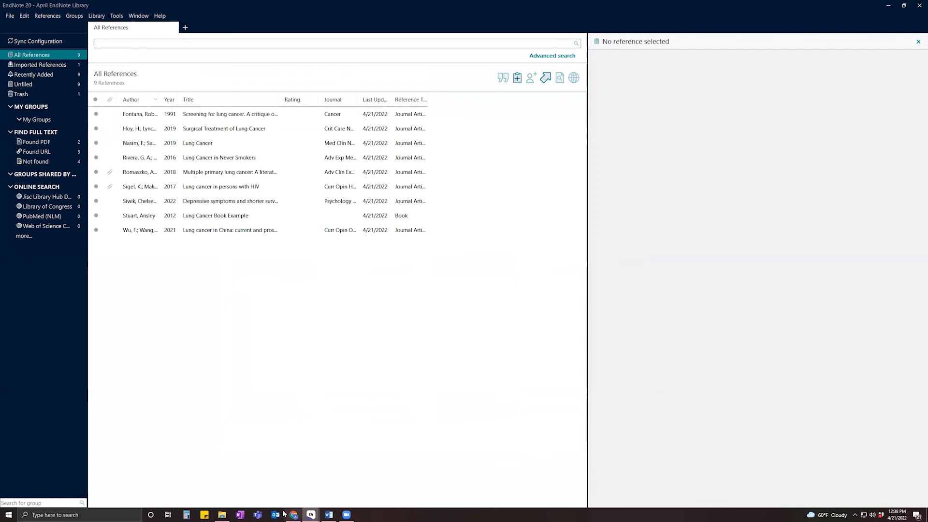
{"action": "mouse_move", "coordinate": [295, 515]}
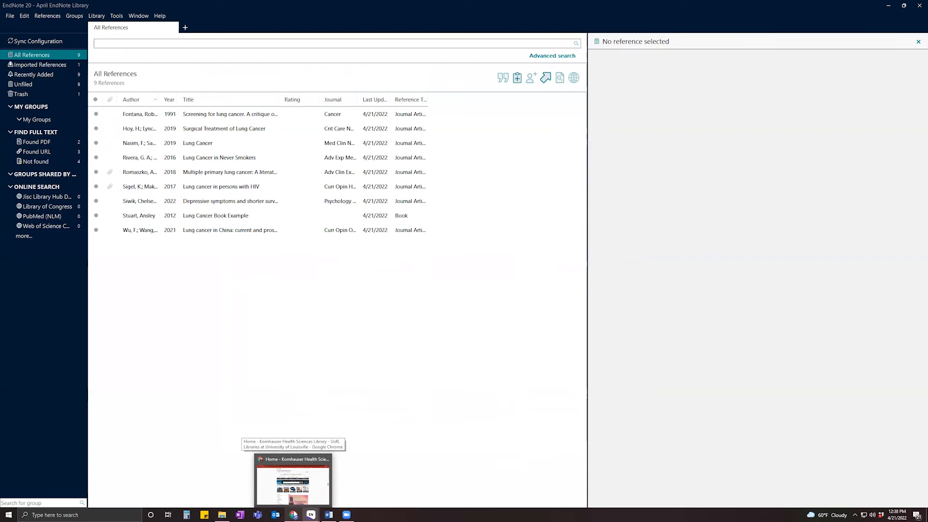
Bring Chrome's Kornhauser Library page forward and close the PubMed search results tab.
{"action": "left_click", "coordinate": [275, 483]}
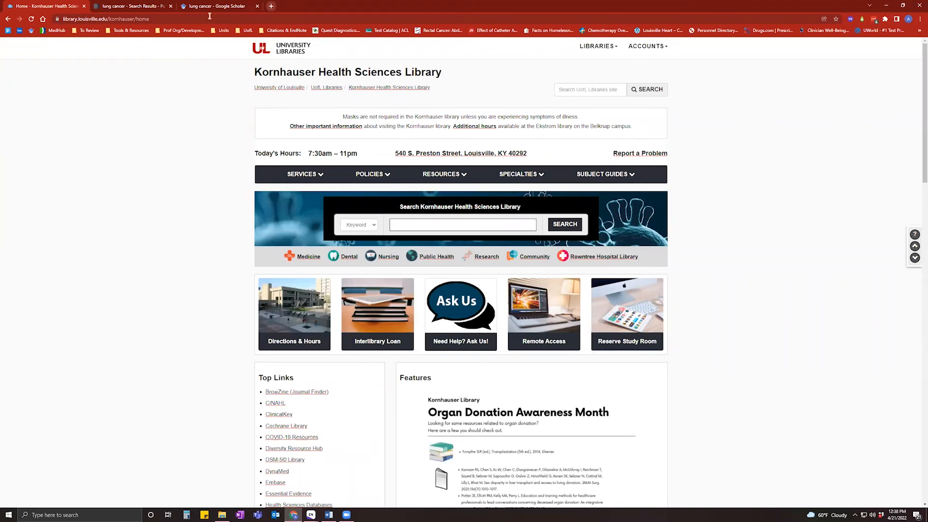
{"action": "left_click", "coordinate": [170, 6]}
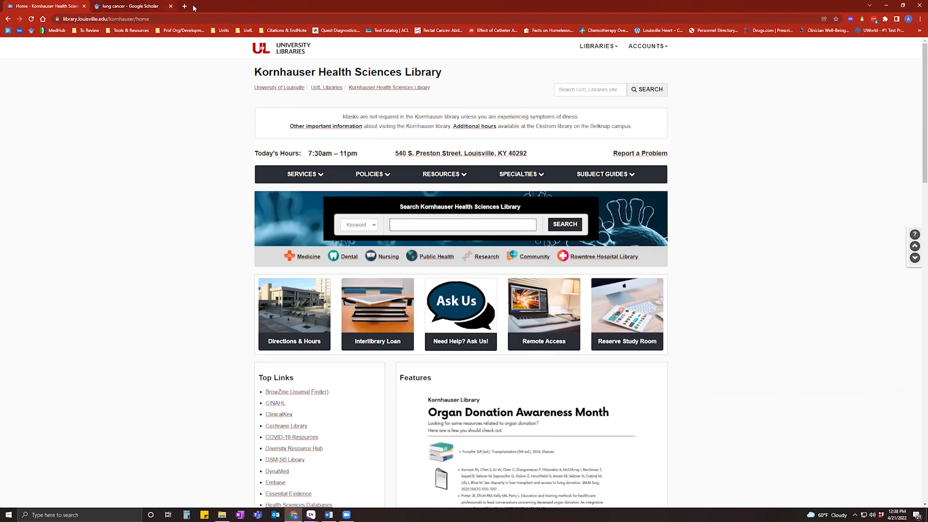
Close the Google Scholar tab and reach the EndNote Web sign-in page via 'myendnote' in a new tab.
{"action": "left_click", "coordinate": [184, 7]}
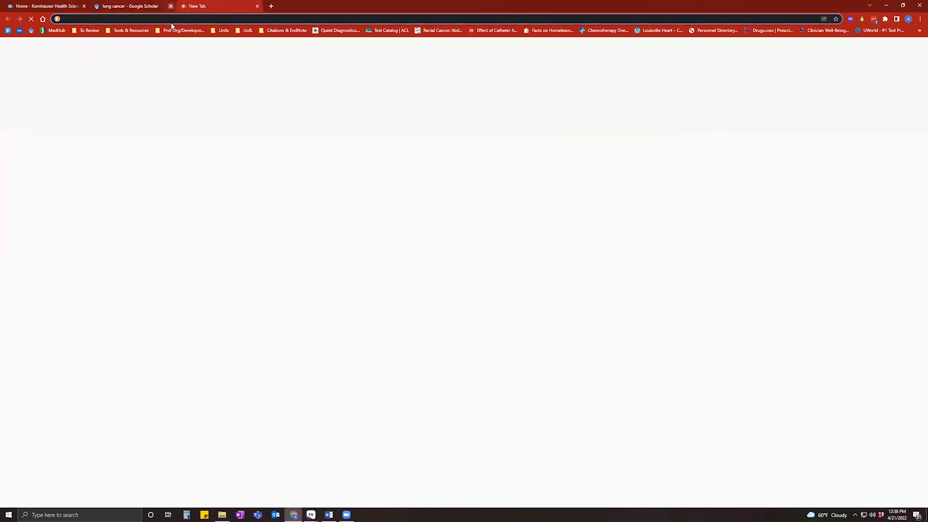
{"action": "left_click", "coordinate": [170, 7]}
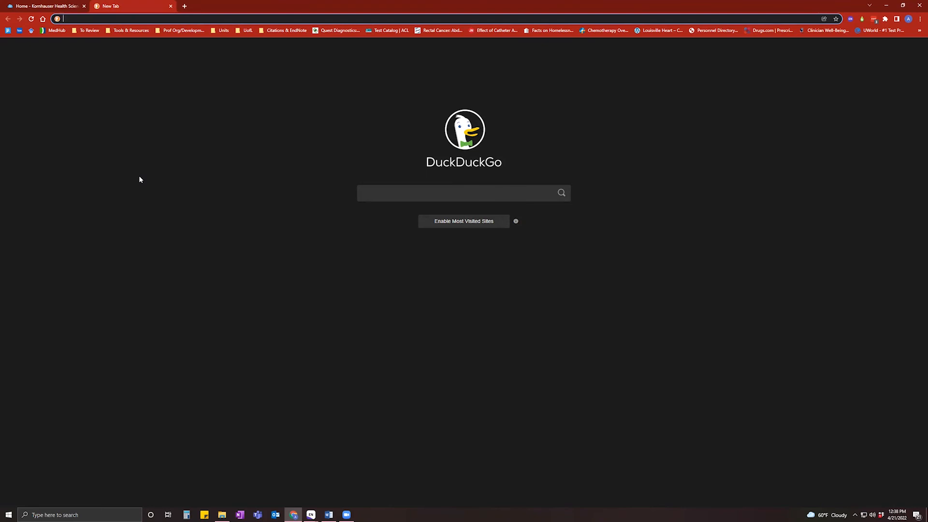
{"action": "type", "text": "myendnote"}
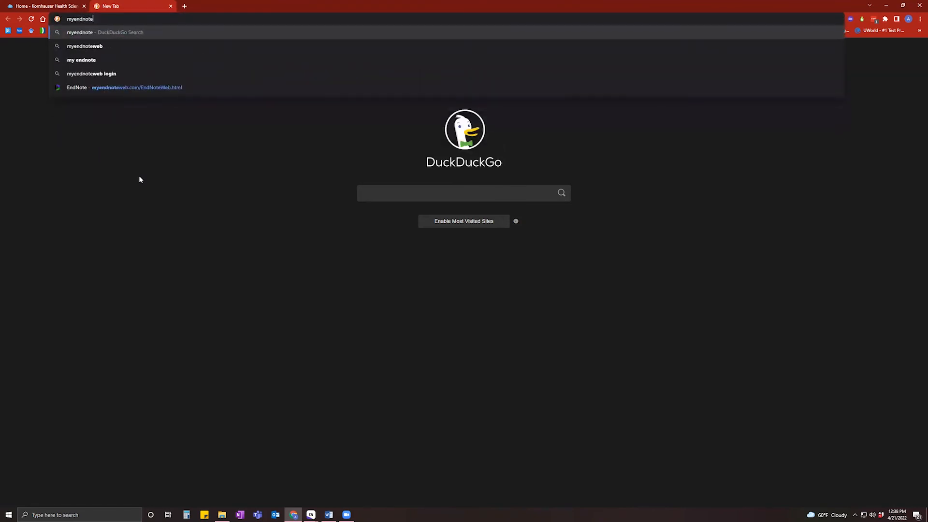
{"action": "left_click", "coordinate": [156, 90]}
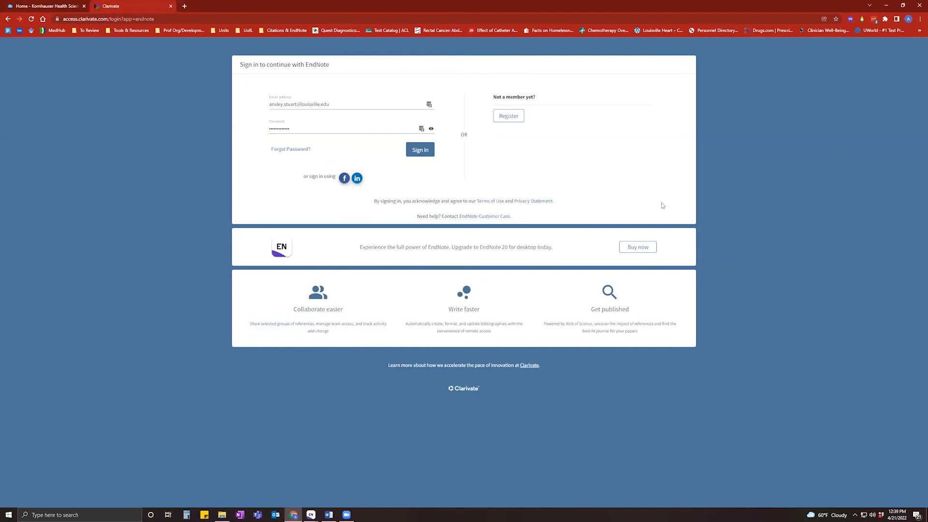
{"action": "left_click", "coordinate": [505, 117]}
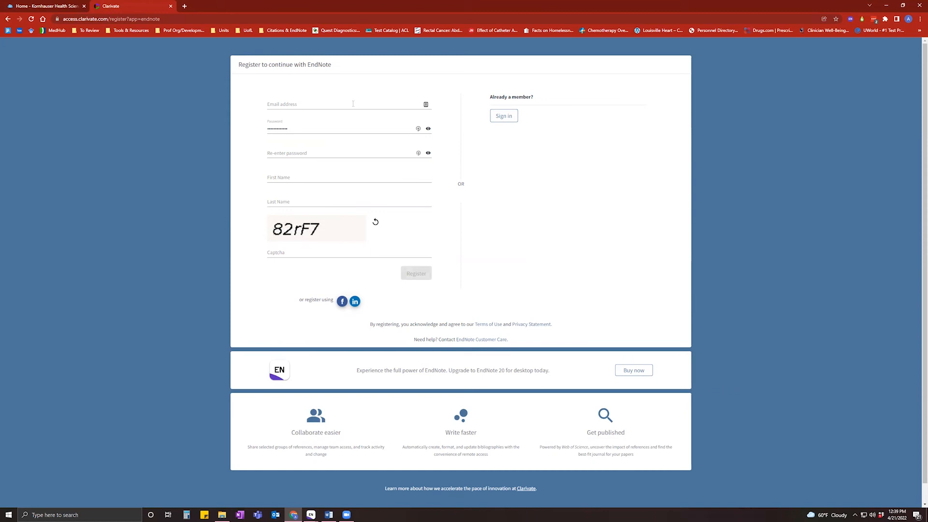
{"action": "left_click", "coordinate": [353, 104]}
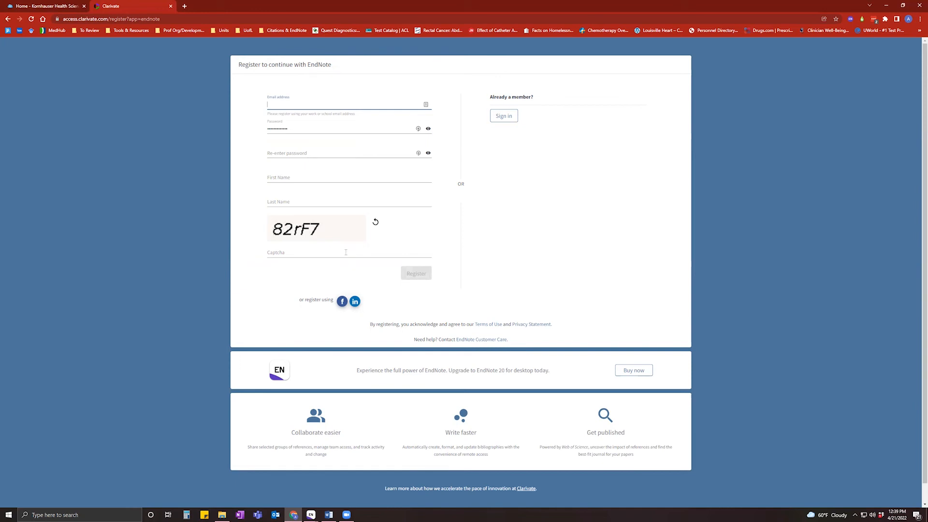
{"action": "left_click", "coordinate": [8, 20]}
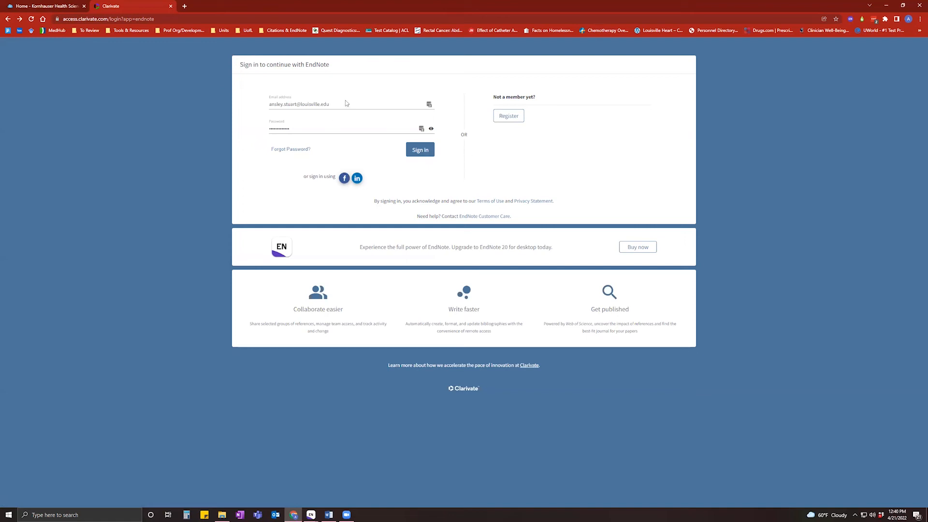
Sign in to EndNote Web, sign out, then sign back in using the saved LastPass login.
{"action": "left_click", "coordinate": [420, 152]}
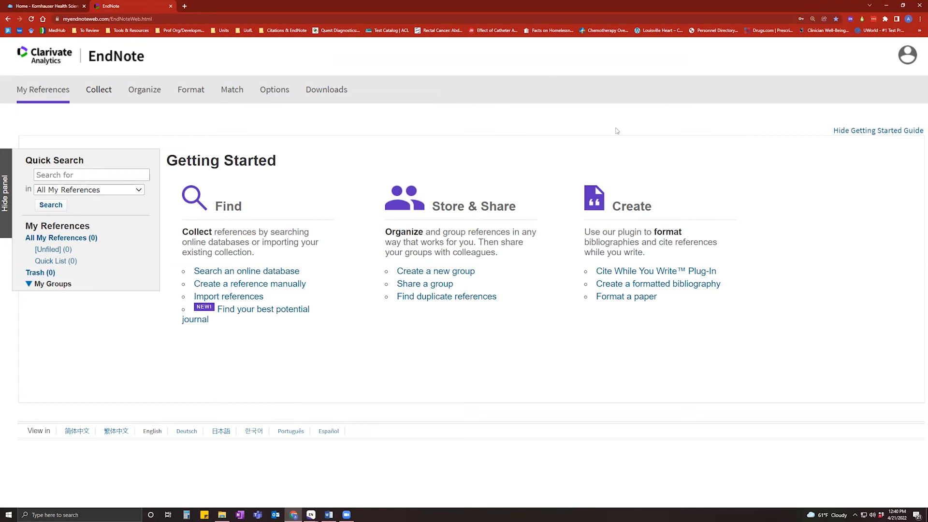
{"action": "left_click", "coordinate": [908, 57]}
{"action": "left_click", "coordinate": [875, 172]}
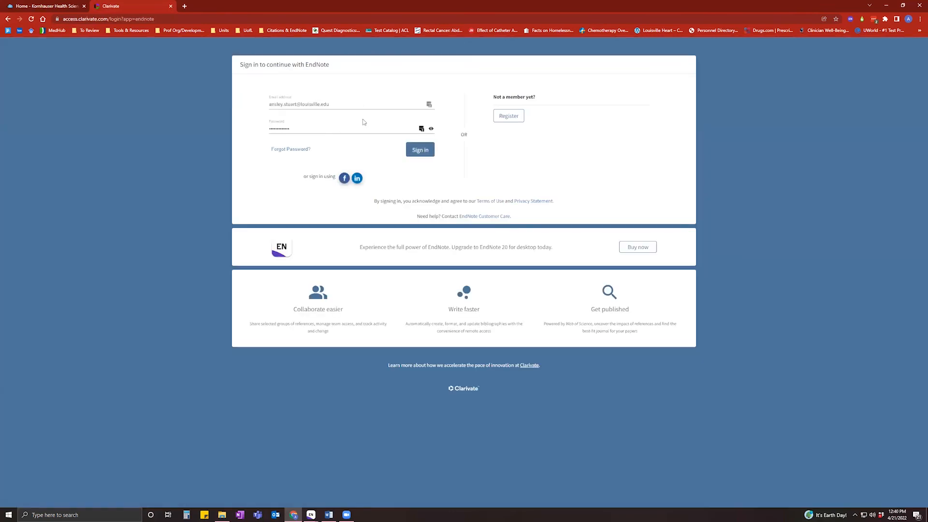
{"action": "left_click", "coordinate": [429, 104]}
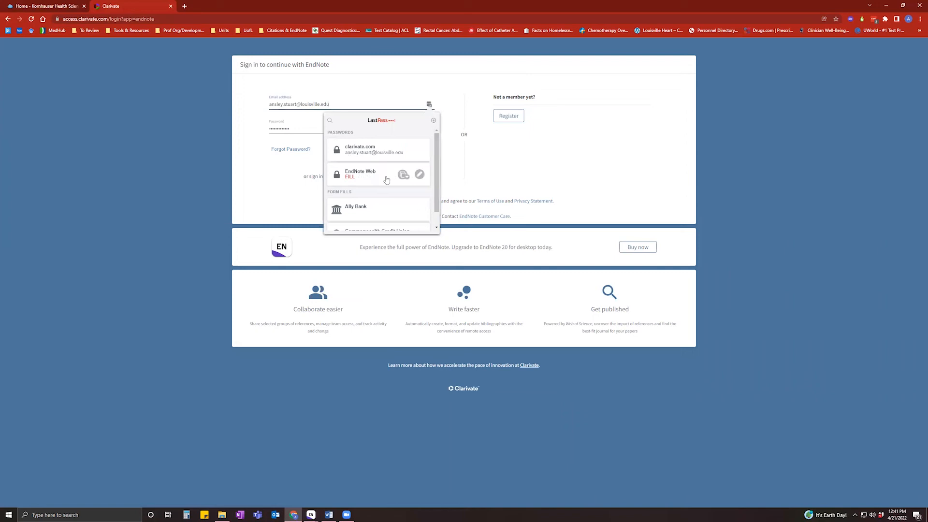
{"action": "left_click", "coordinate": [367, 174]}
{"action": "left_click", "coordinate": [419, 154]}
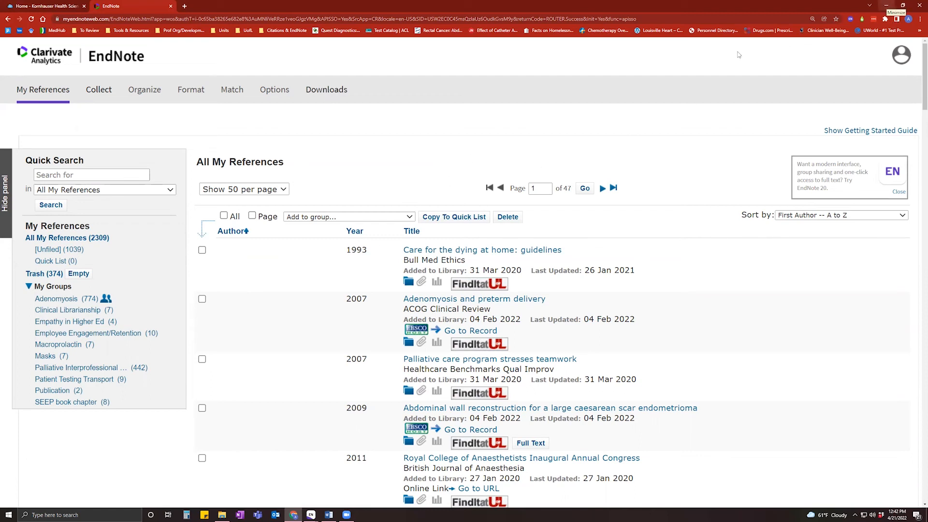
Back in EndNote 20, create a new group named 'Lung Cancer' under My Groups.
{"action": "left_click", "coordinate": [889, 5]}
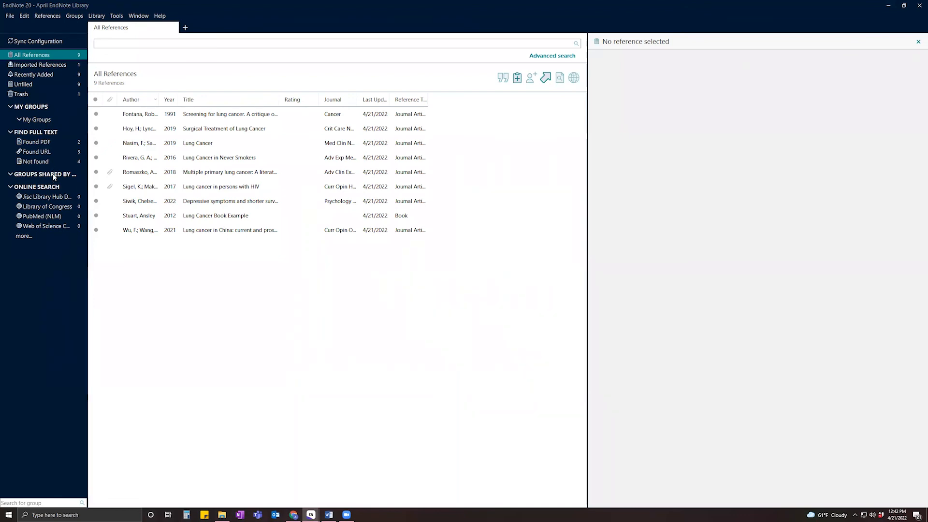
{"action": "right_click", "coordinate": [54, 177]}
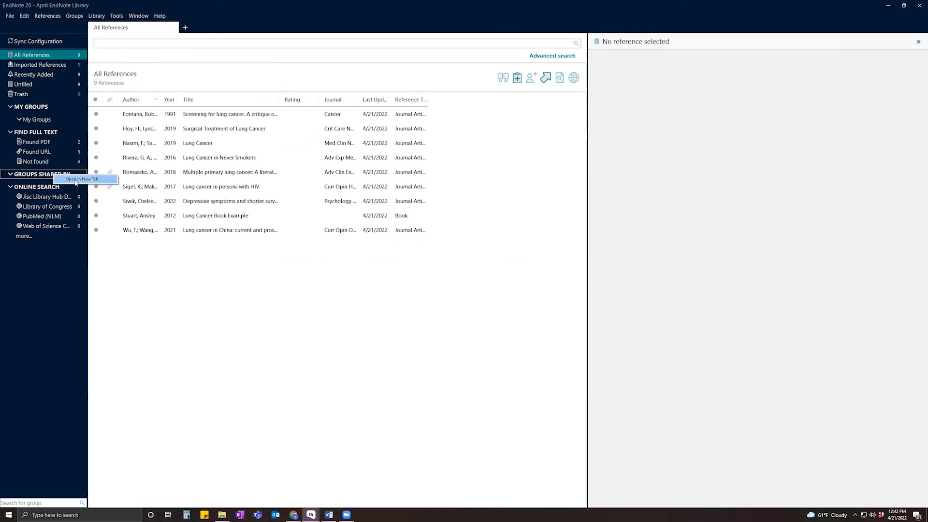
{"action": "left_click", "coordinate": [74, 366]}
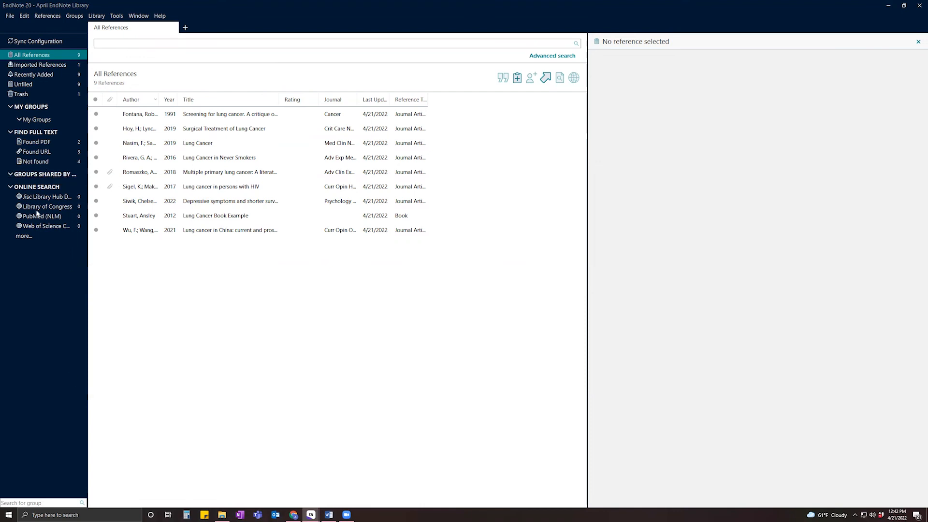
{"action": "right_click", "coordinate": [35, 118]}
{"action": "left_click", "coordinate": [45, 123]}
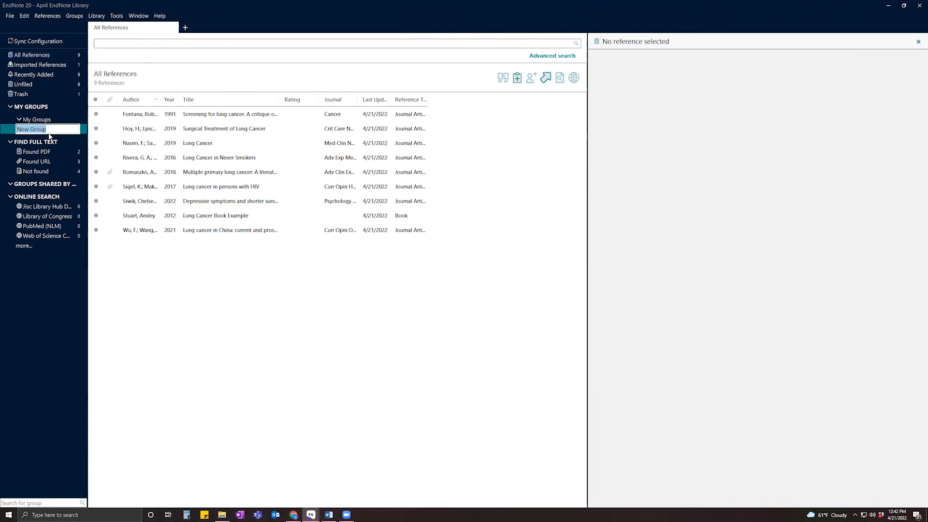
{"action": "type", "text": "Lung Cancer"}
{"action": "key", "text": "Return"}
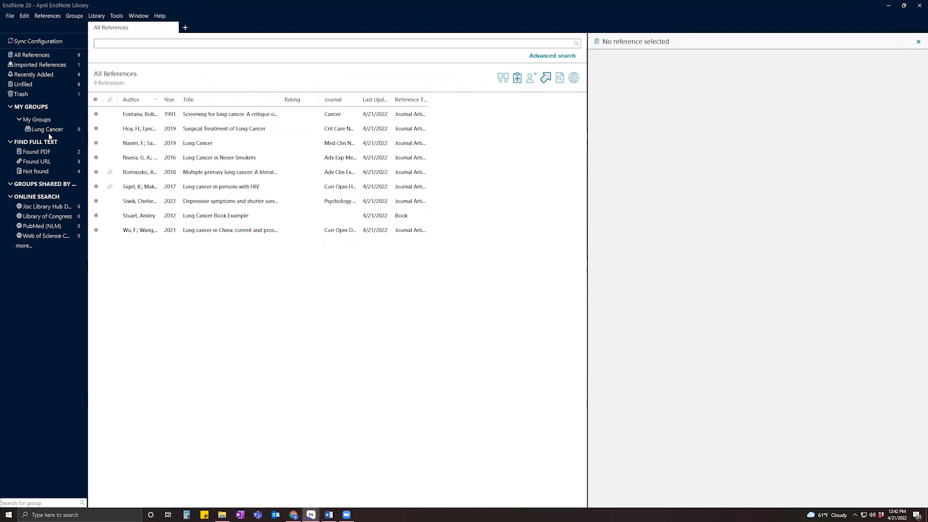
Select all nine references and drag them into the Lung Cancer group.
{"action": "left_click", "coordinate": [179, 118]}
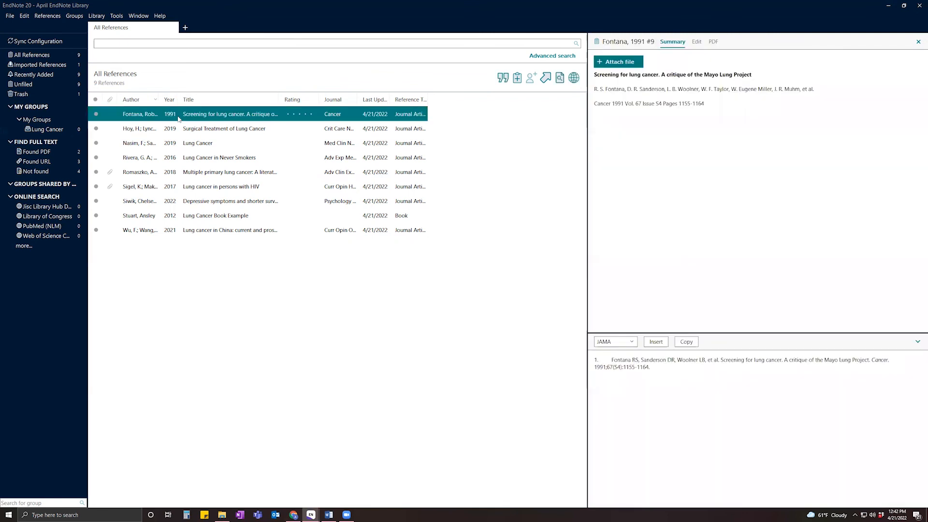
{"action": "key", "text": "ctrl+a"}
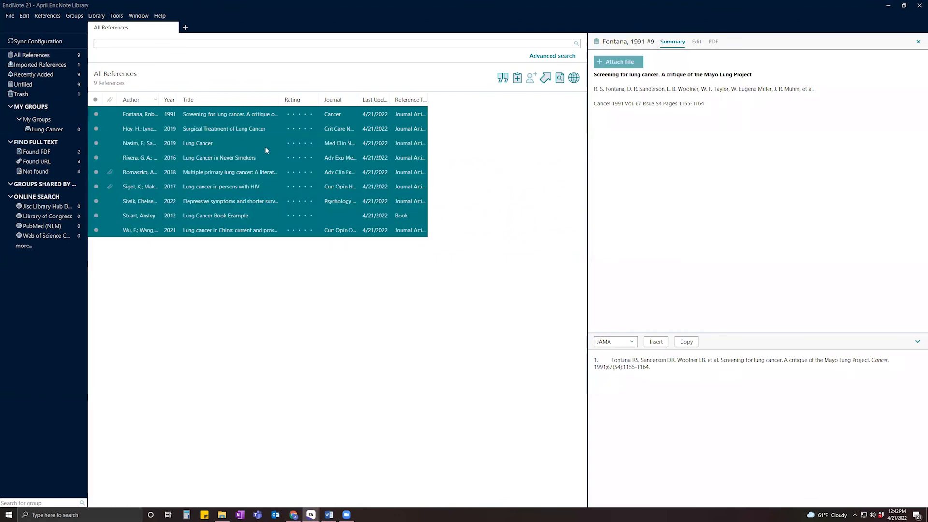
{"action": "left_click_drag", "start_coordinate": [251, 143], "coordinate": [47, 129]}
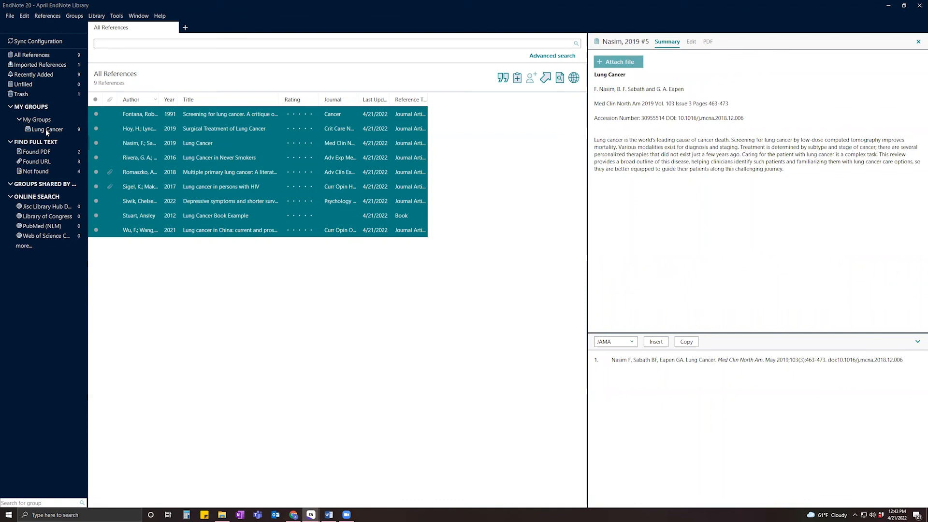
Display the Lung Cancer group's own list of nine references.
{"action": "left_click", "coordinate": [180, 385]}
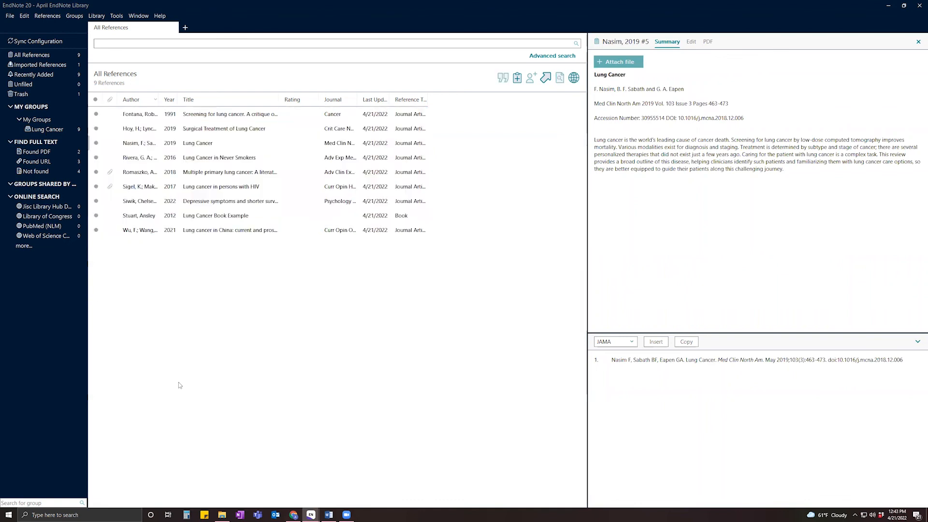
{"action": "right_click", "coordinate": [48, 129]}
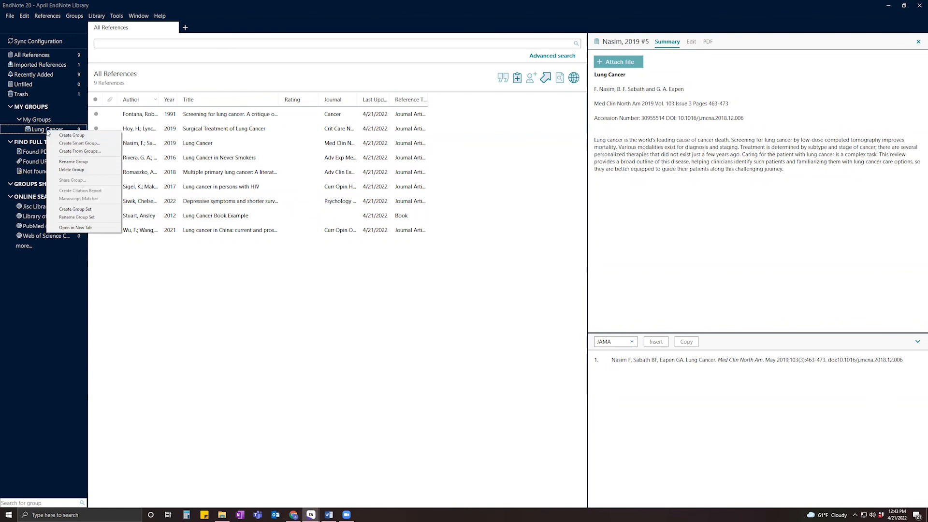
{"action": "left_click", "coordinate": [43, 129]}
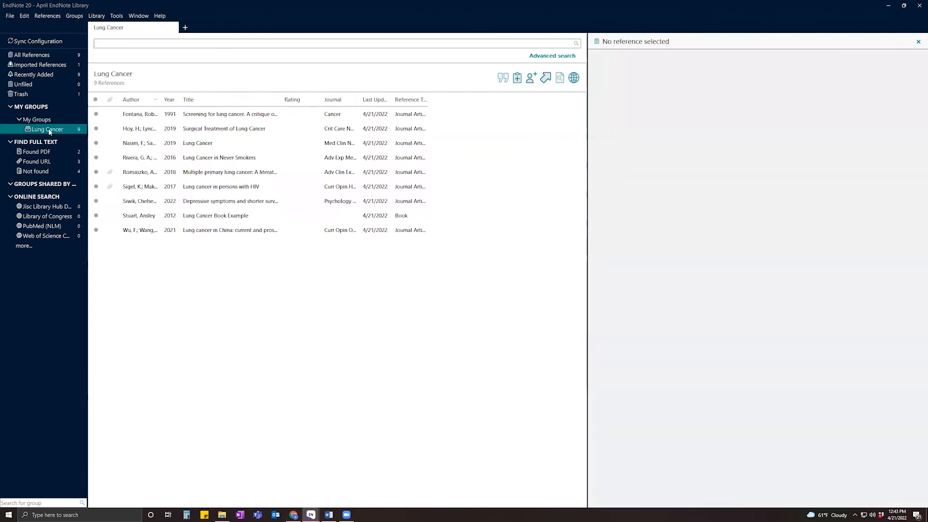
Try sharing Lung Cancer, accept the wait-for-sync notice, decline merging, then minimize EndNote.
{"action": "right_click", "coordinate": [49, 130]}
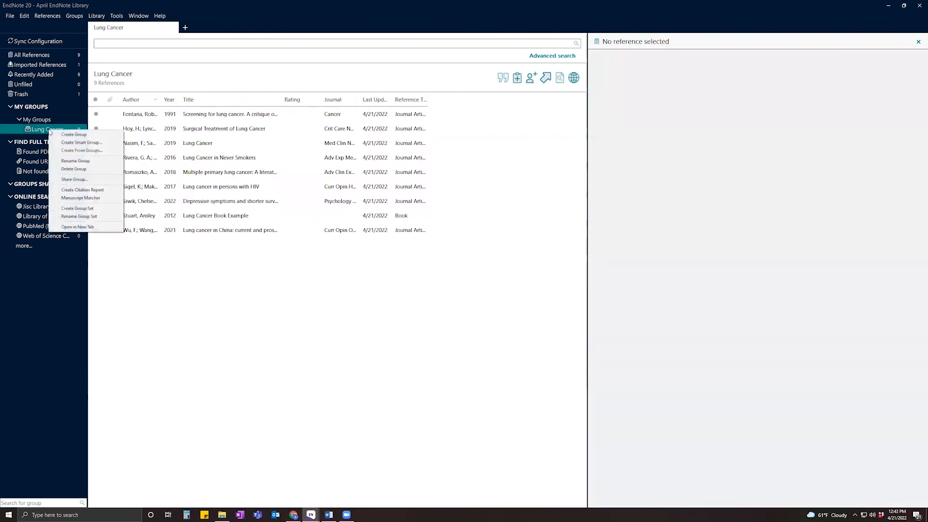
{"action": "left_click", "coordinate": [73, 179]}
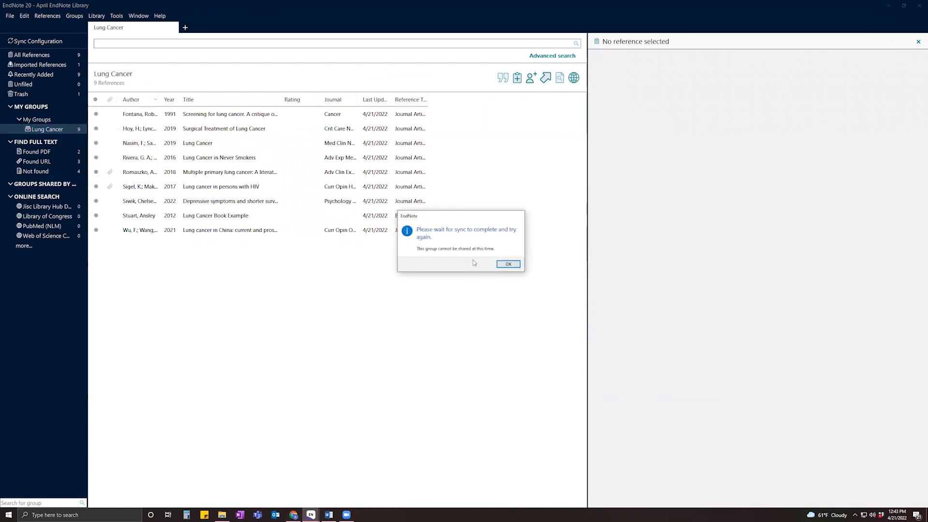
{"action": "left_click", "coordinate": [507, 264]}
{"action": "left_click", "coordinate": [517, 274]}
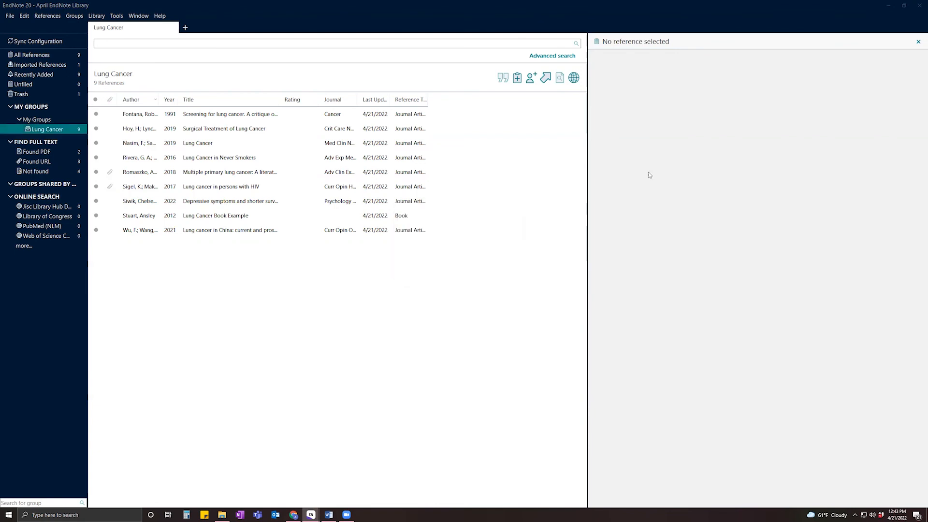
{"action": "left_click", "coordinate": [890, 6]}
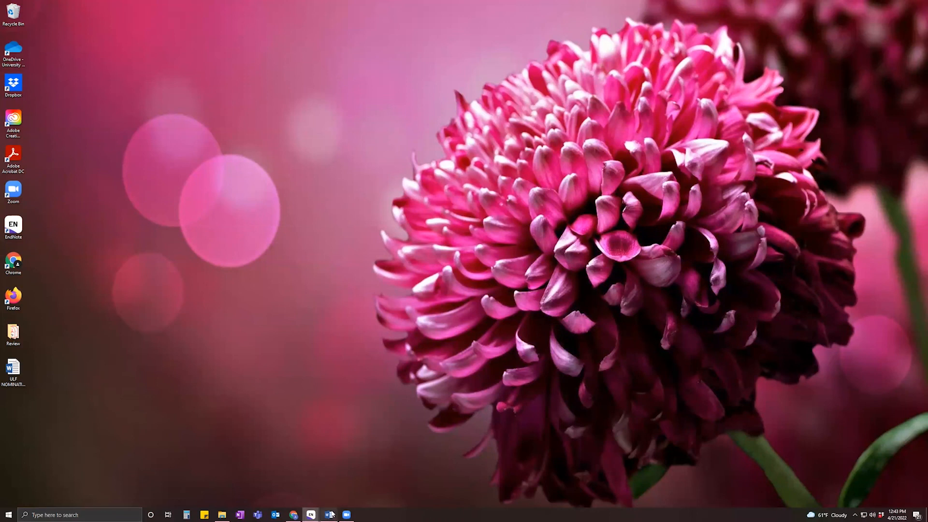
Bring the synced My EndNote Library window with 2,309 references to the front.
{"action": "mouse_move", "coordinate": [311, 514]}
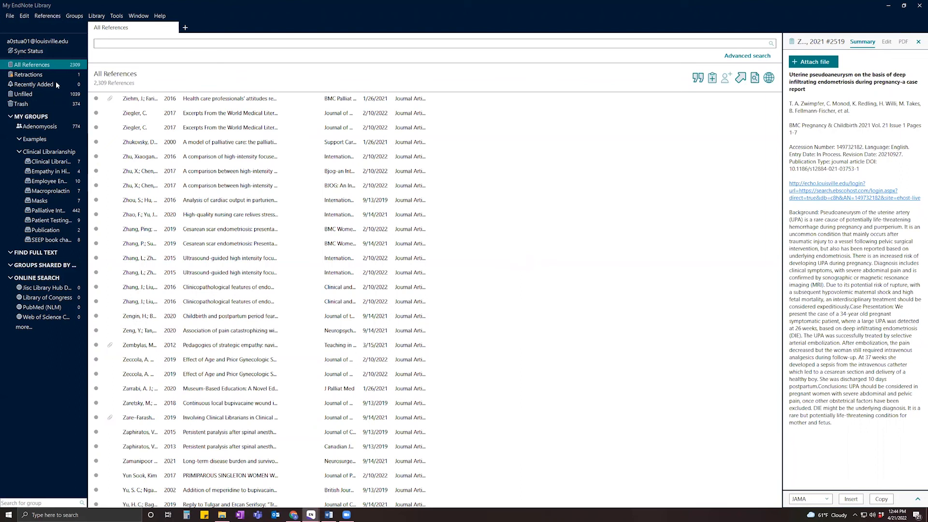
Open the File menu, dismiss it, and open the Edit menu instead.
{"action": "left_click", "coordinate": [10, 16]}
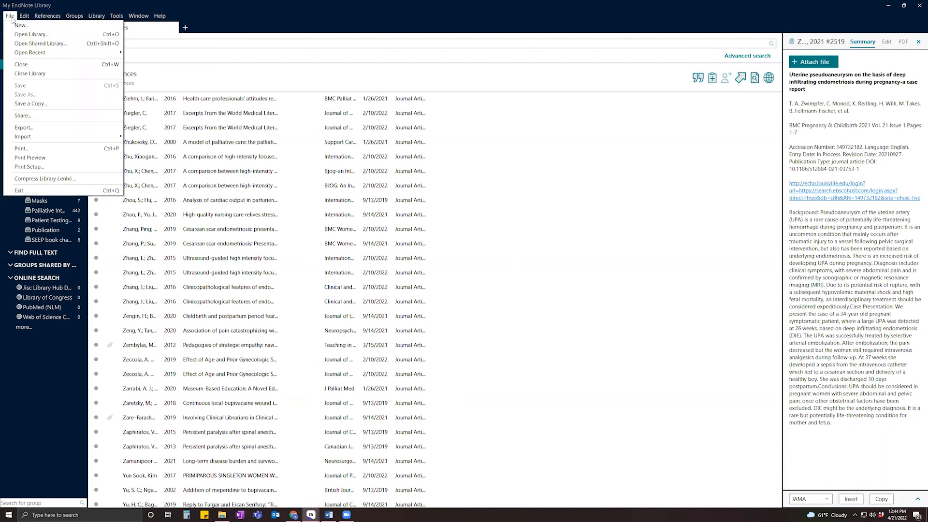
{"action": "left_click", "coordinate": [267, 15]}
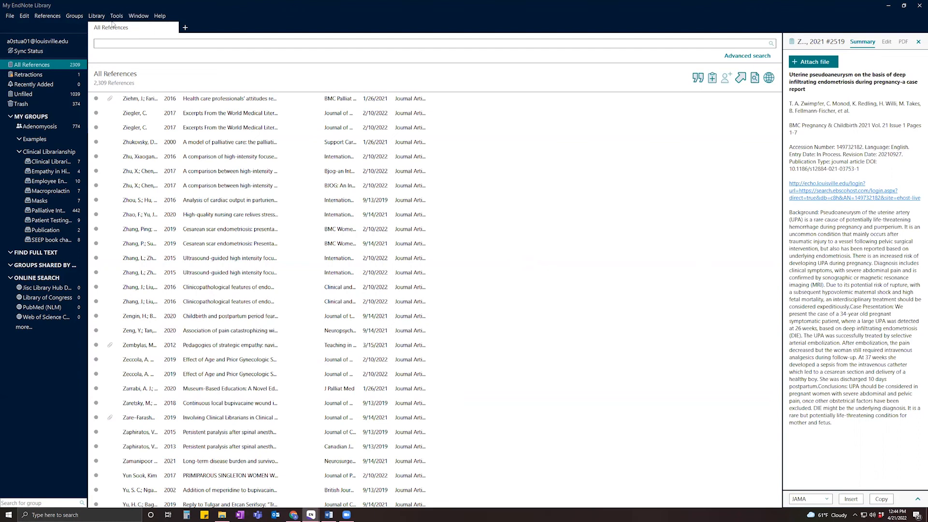
{"action": "left_click", "coordinate": [23, 18]}
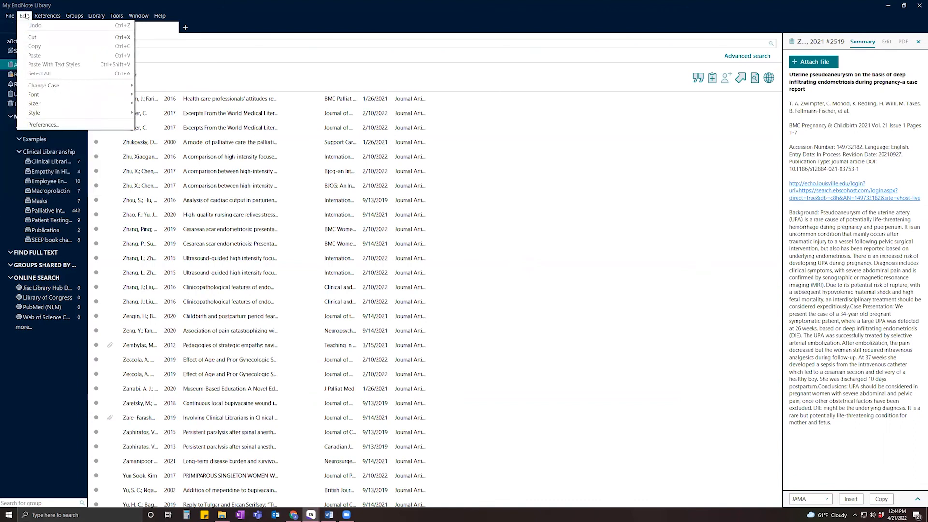
In Preferences > Sync, confirm the account e-mail and Sync Automatically, then accept with OK.
{"action": "left_click", "coordinate": [67, 129]}
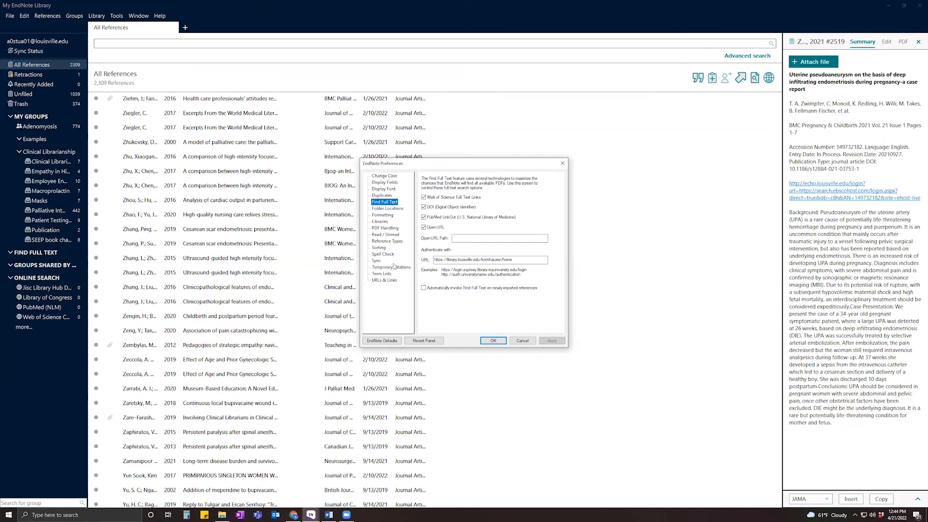
{"action": "left_click", "coordinate": [376, 262]}
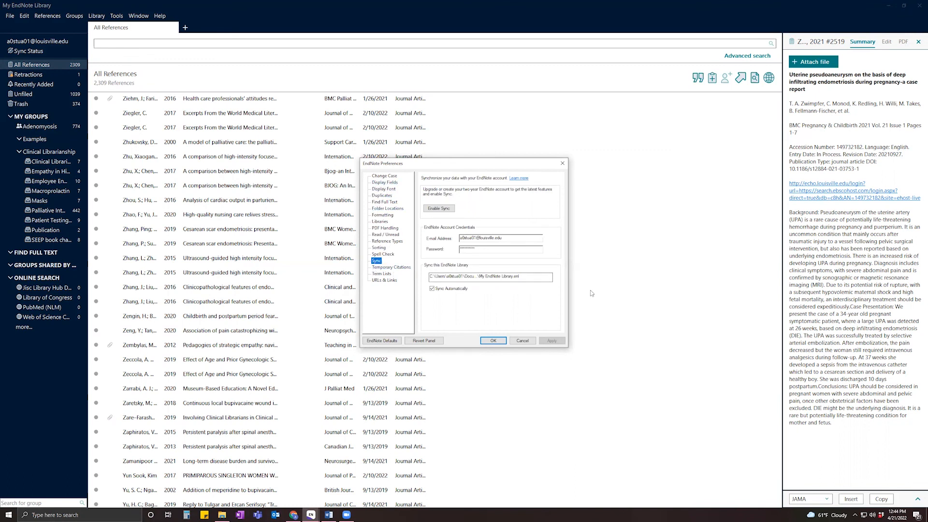
{"action": "left_click", "coordinate": [525, 238]}
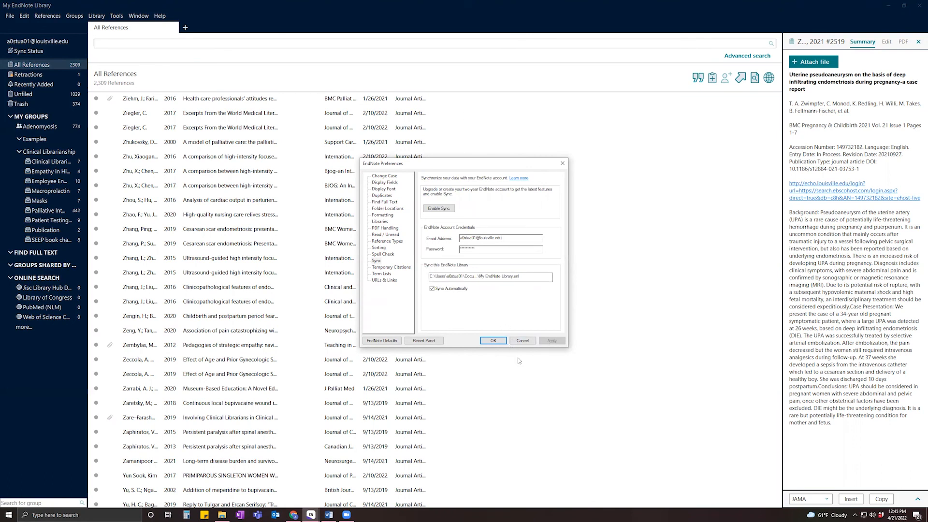
{"action": "left_click", "coordinate": [503, 343]}
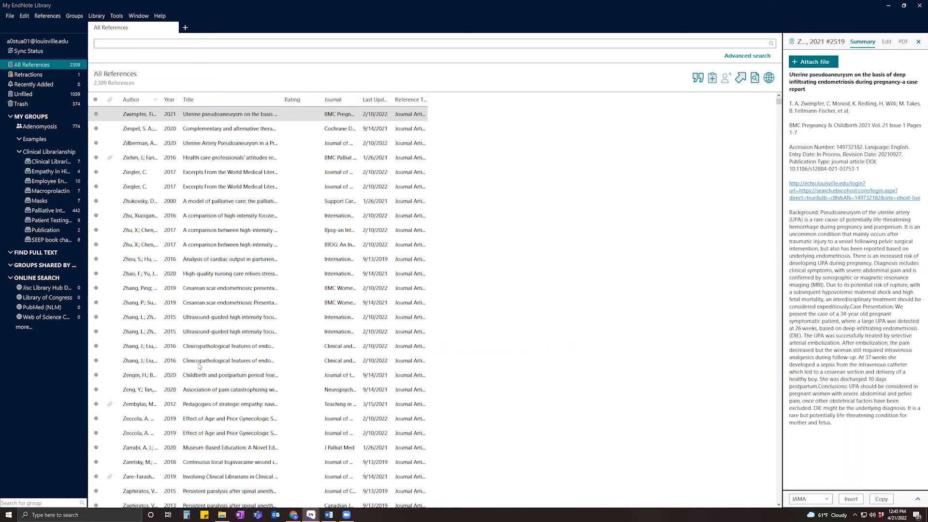
{"action": "left_click", "coordinate": [10, 16]}
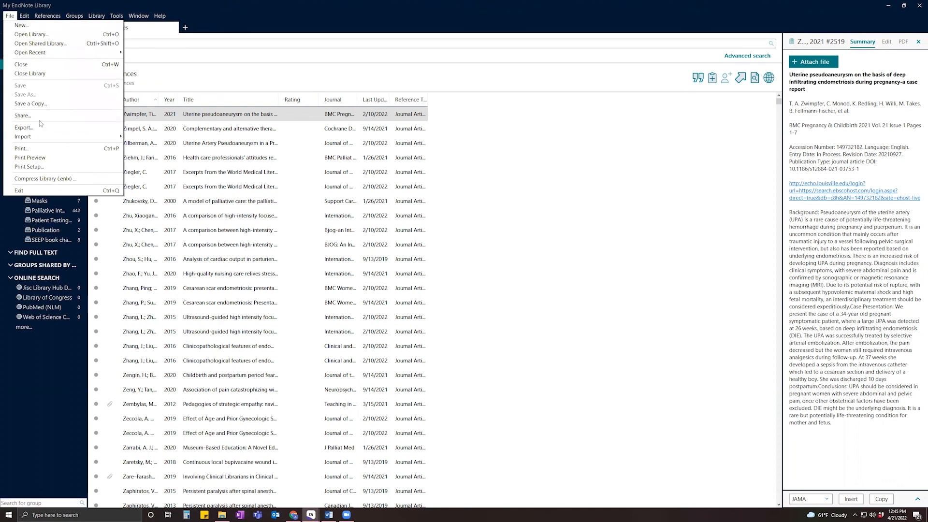
{"action": "mouse_move", "coordinate": [43, 57]}
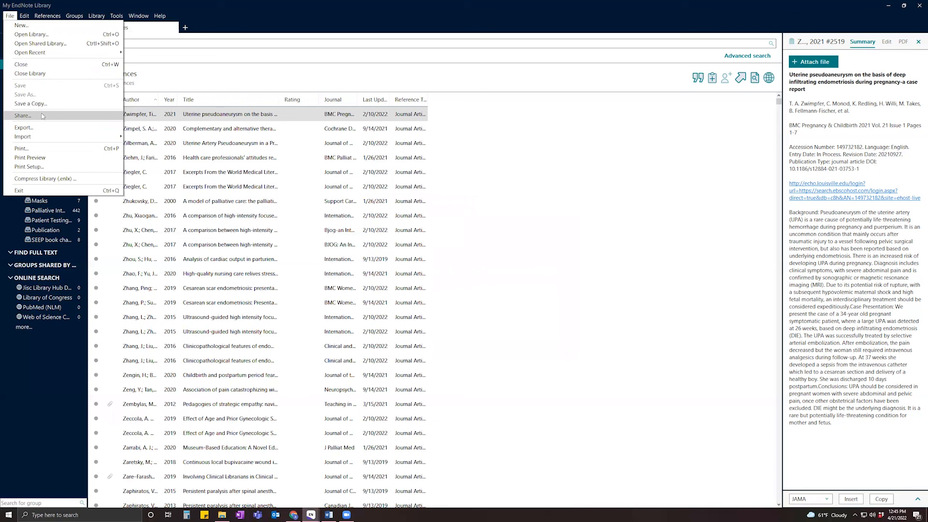
{"action": "left_click", "coordinate": [43, 116]}
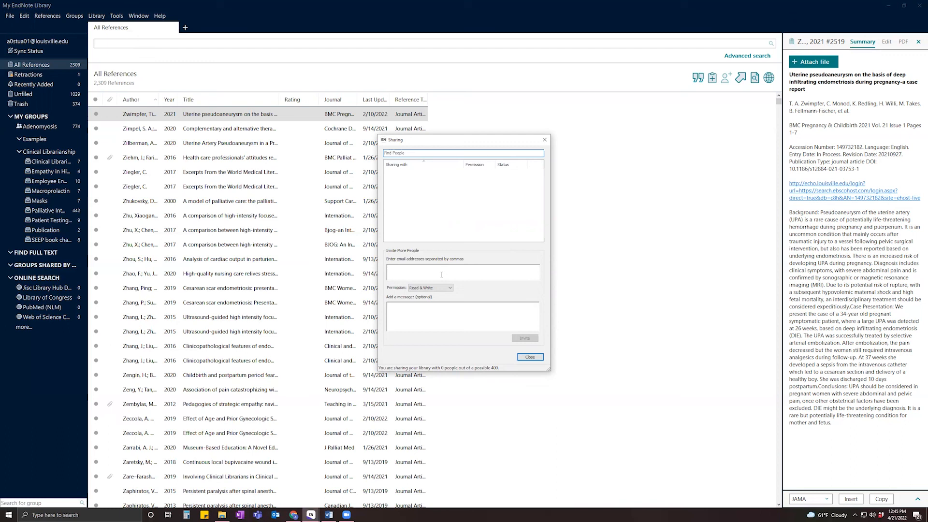
{"action": "left_click", "coordinate": [442, 289]}
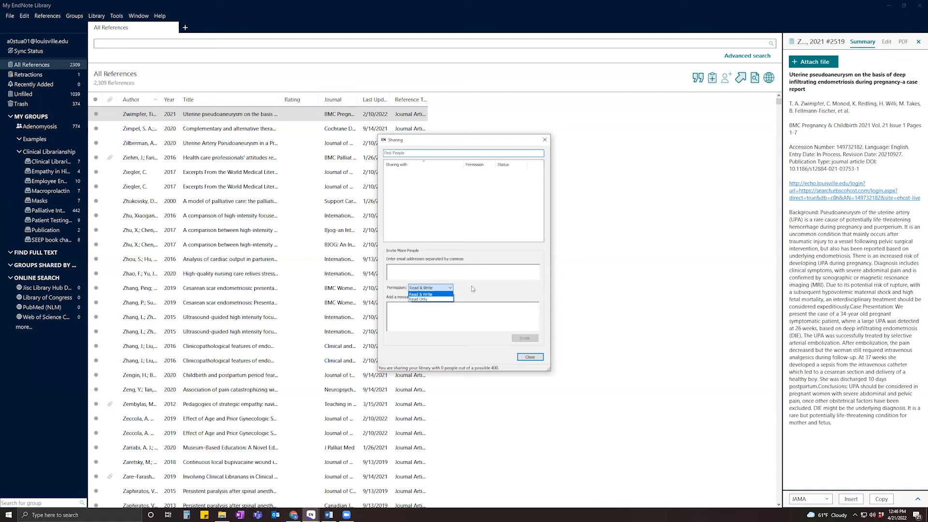
{"action": "left_click", "coordinate": [481, 310]}
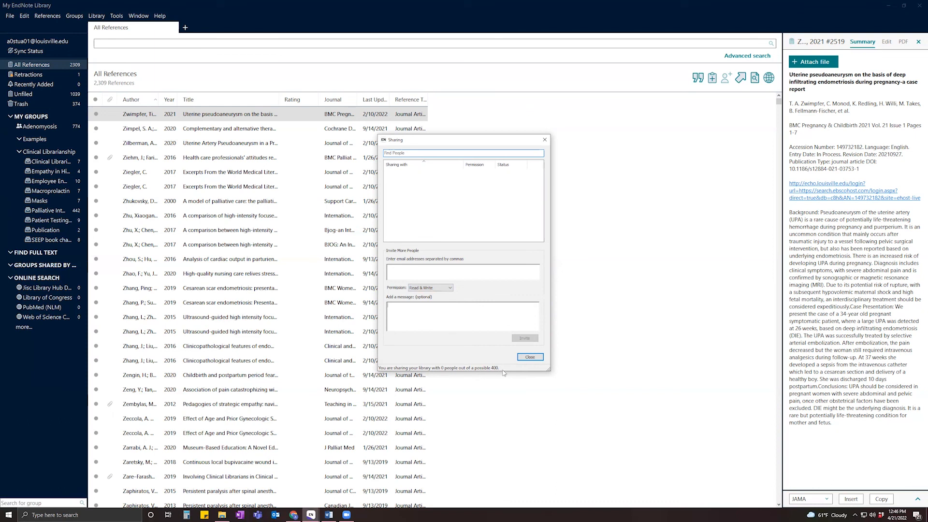
{"action": "left_click", "coordinate": [530, 357]}
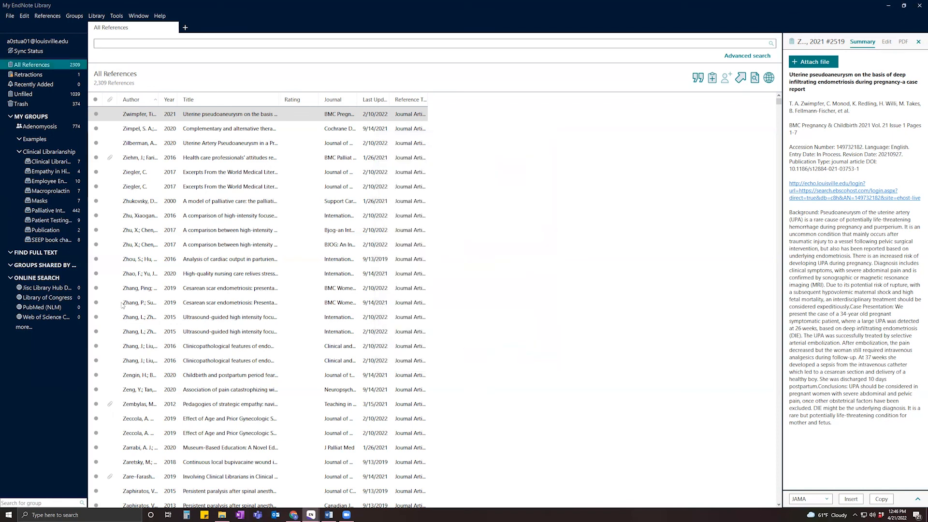
Select the Clinical Librarianship group, open its Share Group dialog, and close it without inviting anyone.
{"action": "left_click", "coordinate": [50, 163]}
{"action": "right_click", "coordinate": [50, 161]}
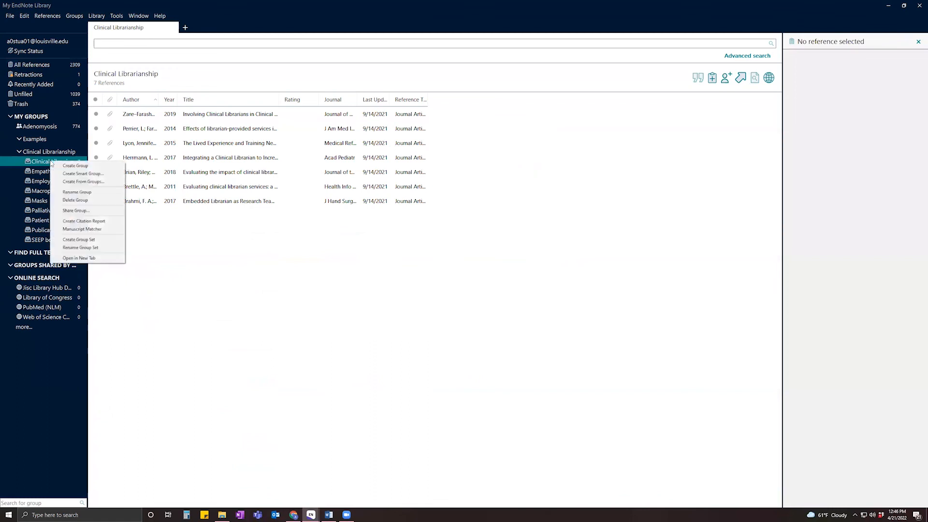
{"action": "left_click", "coordinate": [115, 210]}
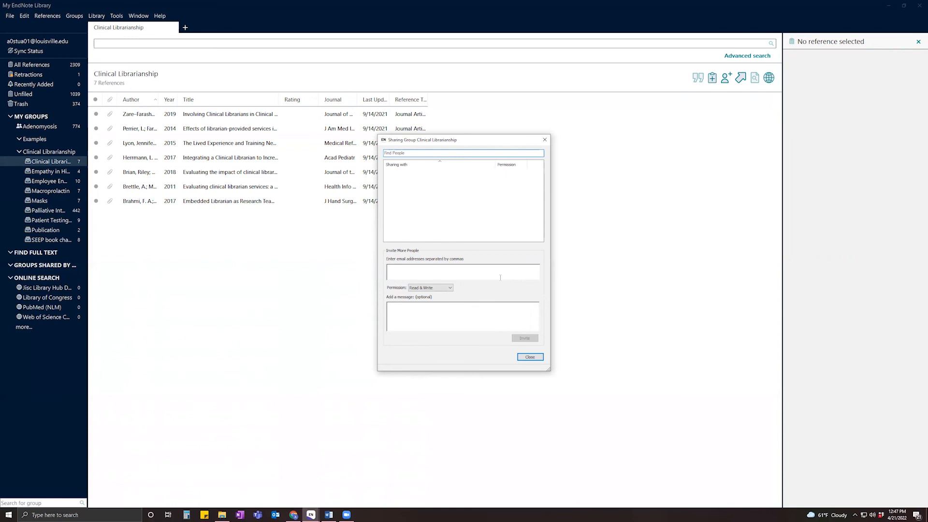
{"action": "left_click", "coordinate": [530, 357]}
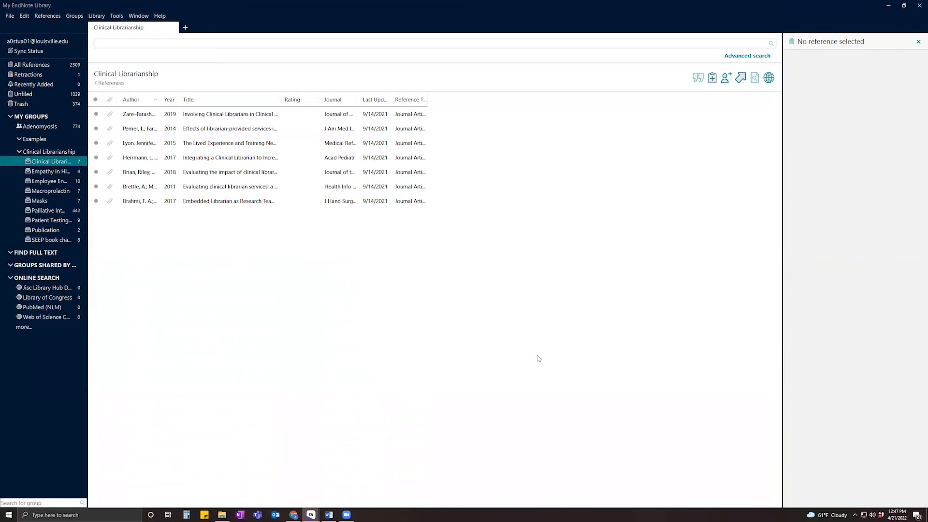
Select the 2019 clinical librarians reference, widen the summary panel, and open its Edit view.
{"action": "left_click", "coordinate": [238, 116]}
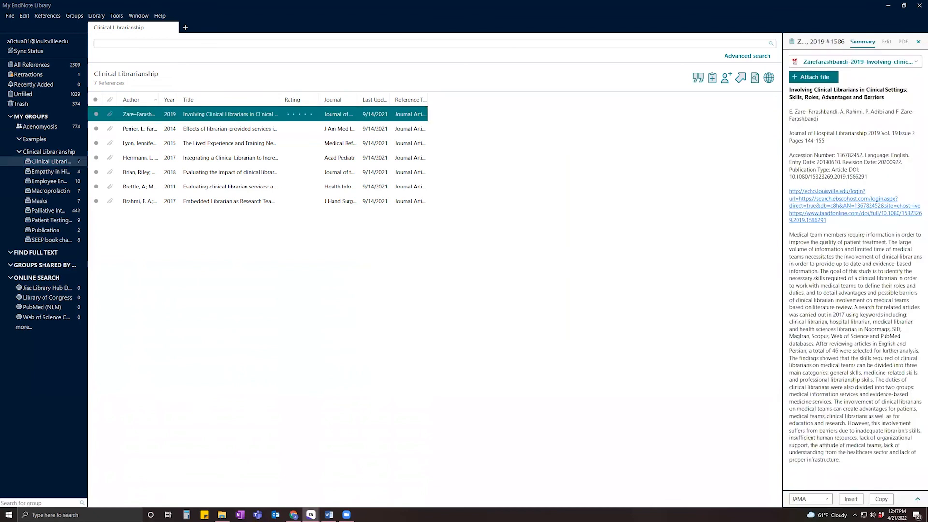
{"action": "left_click_drag", "start_coordinate": [782, 332], "coordinate": [685, 331]}
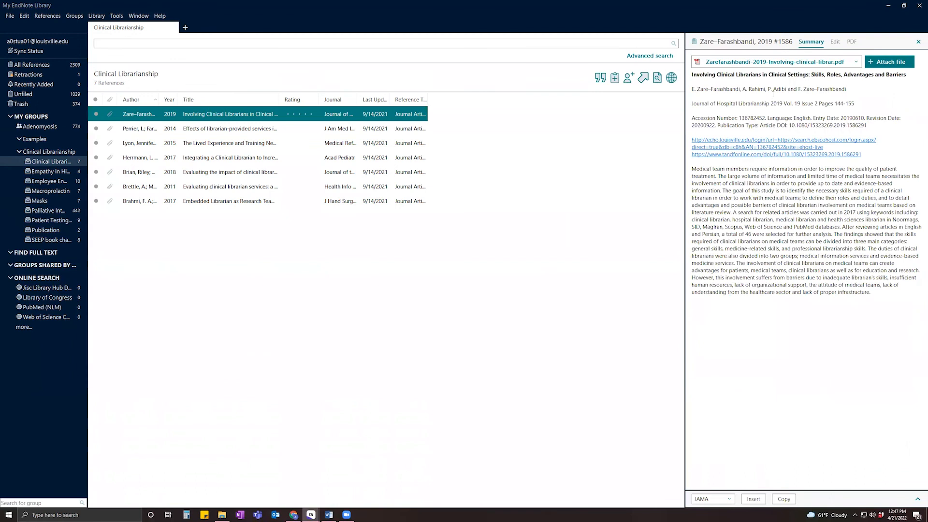
{"action": "left_click", "coordinate": [773, 94]}
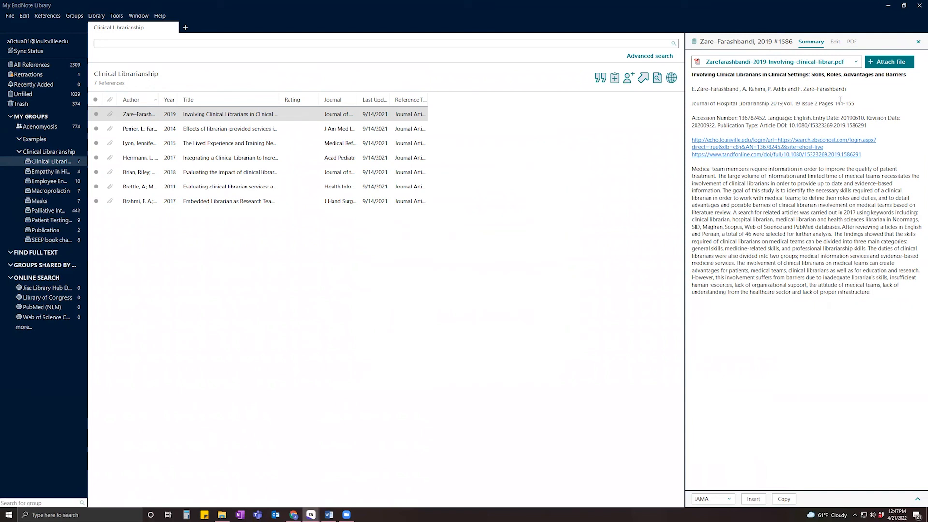
{"action": "left_click", "coordinate": [835, 42]}
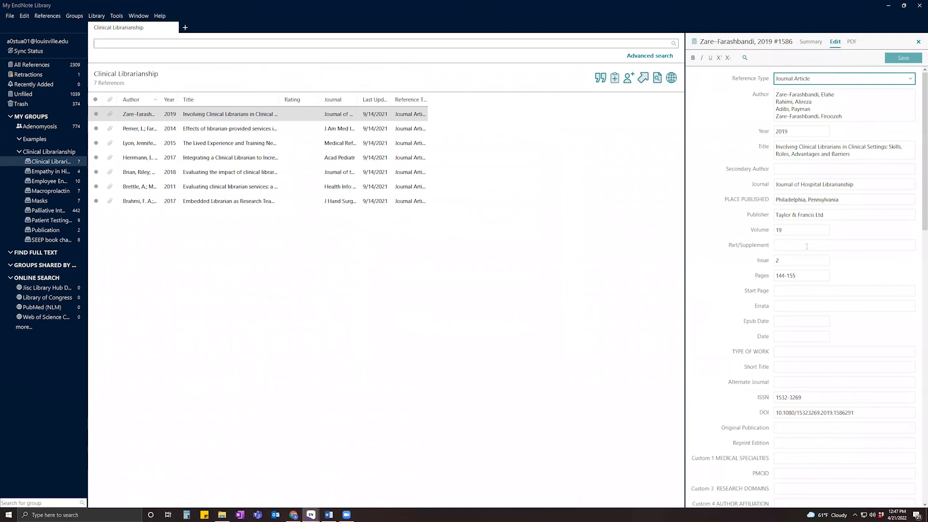
Change the reference's Year to 2018 and save.
{"action": "left_click", "coordinate": [799, 132]}
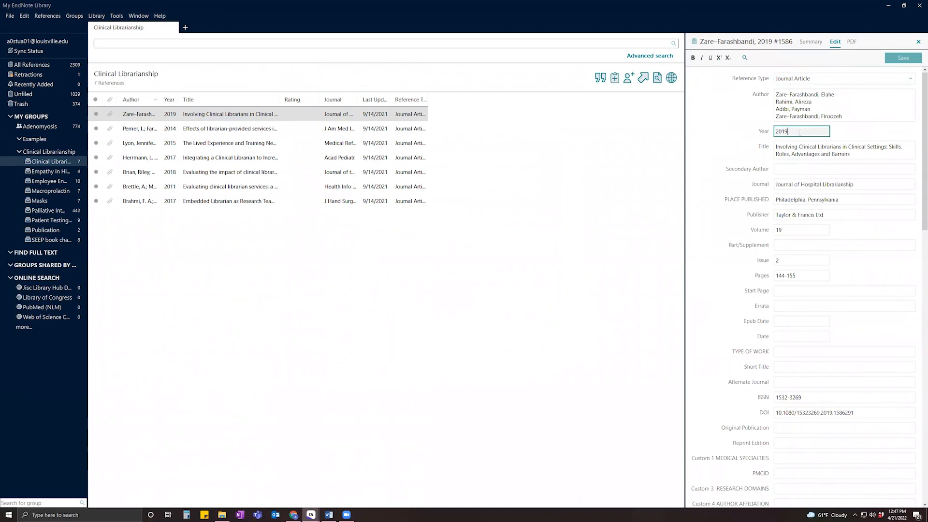
{"action": "key", "text": "BackSpace"}
{"action": "type", "text": "8"}
{"action": "left_click", "coordinate": [900, 58]}
Restore the Year to 2019 and save again.
{"action": "key", "text": "BackSpace"}
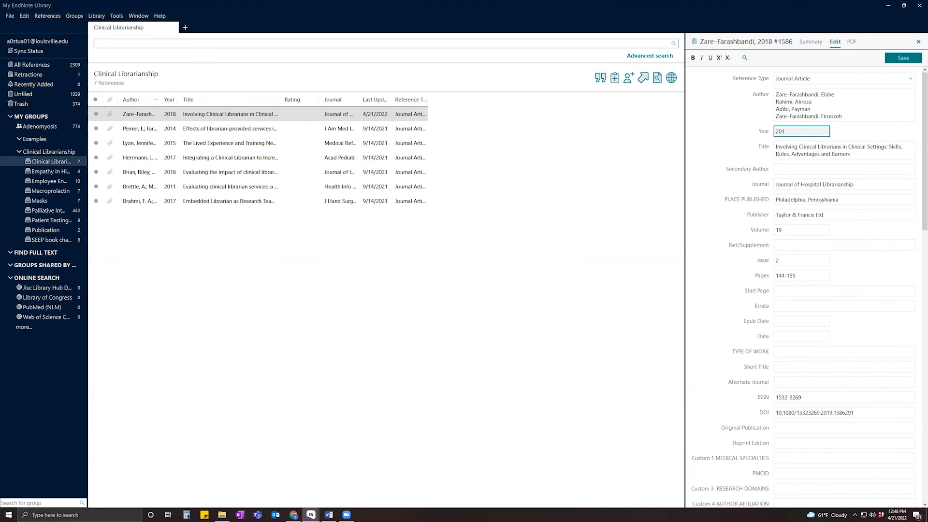
{"action": "type", "text": "9"}
{"action": "left_click", "coordinate": [911, 58]}
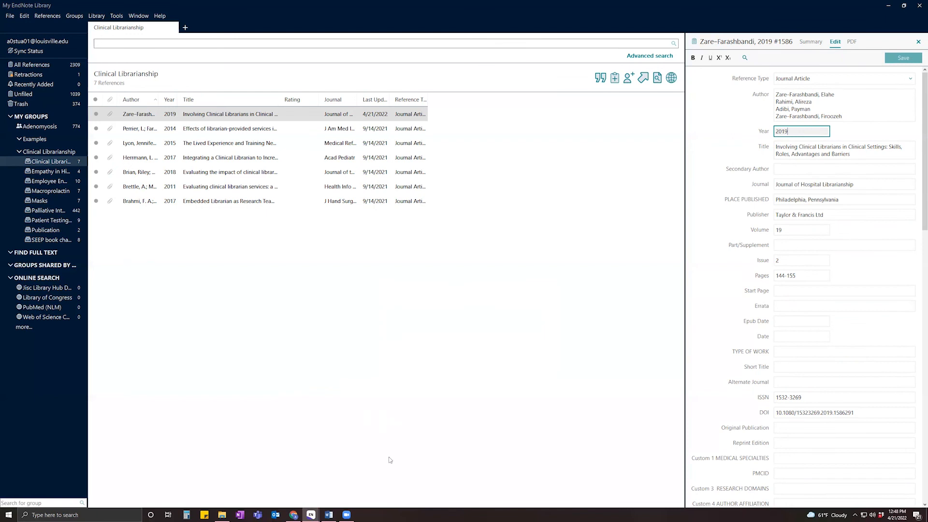
Minimise EndNote and bring the blank Word Document1 back from the taskbar.
{"action": "left_click", "coordinate": [886, 5]}
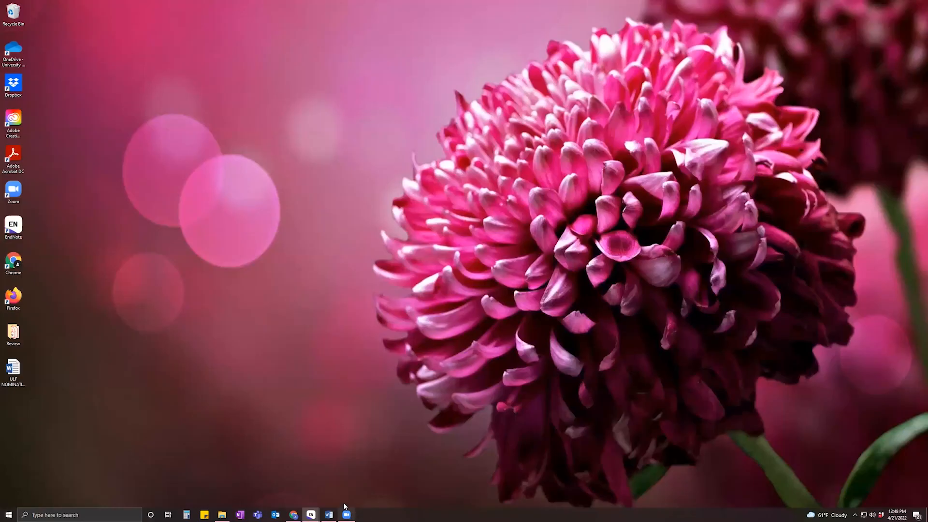
{"action": "left_click", "coordinate": [334, 514]}
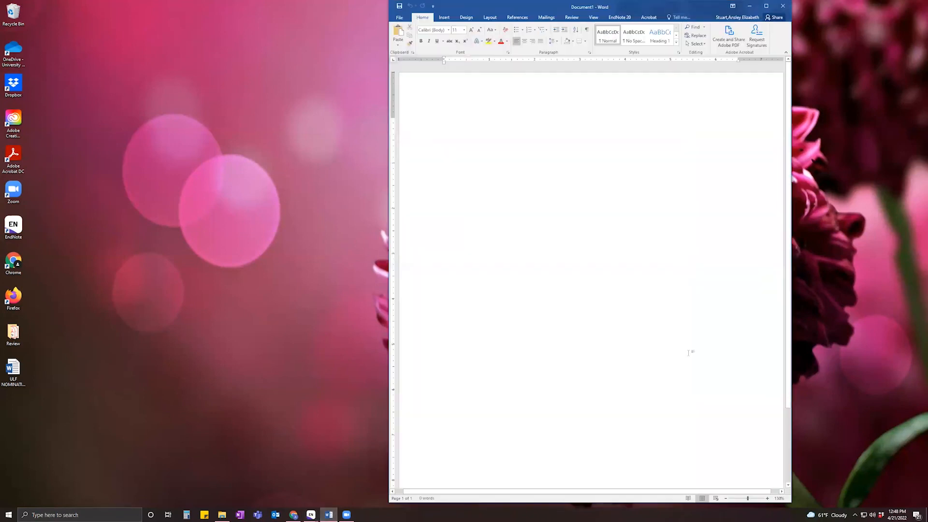